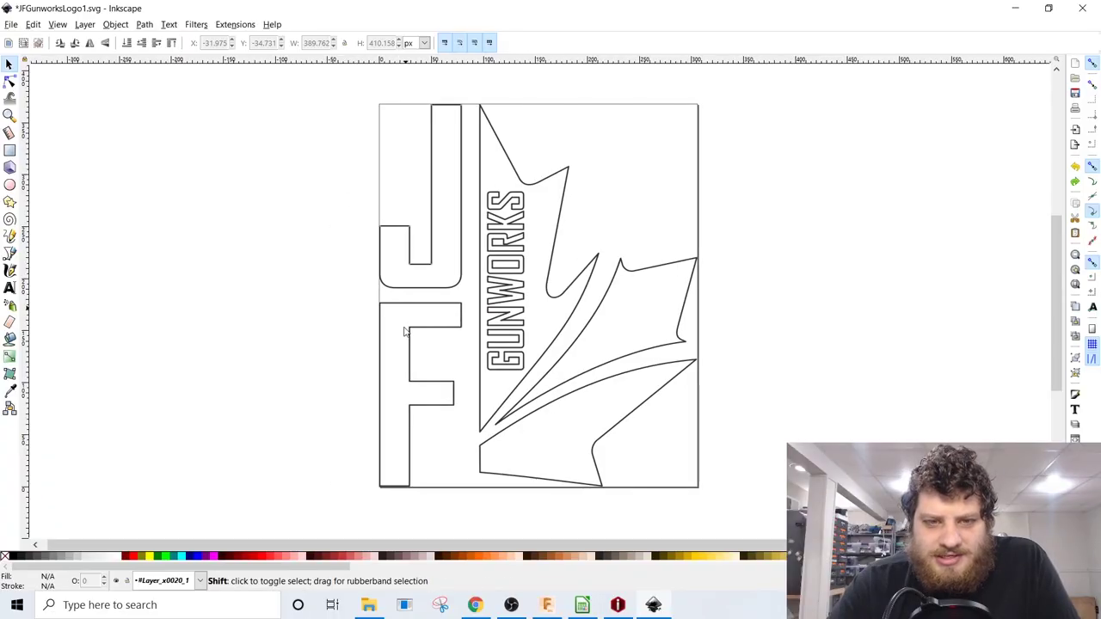
Step: Examine the path nodes of the outlined J and check the JF Gunworks logo on the Instagram profile in Chrome
scroll(463, 286, "up", 6, "ctrl")
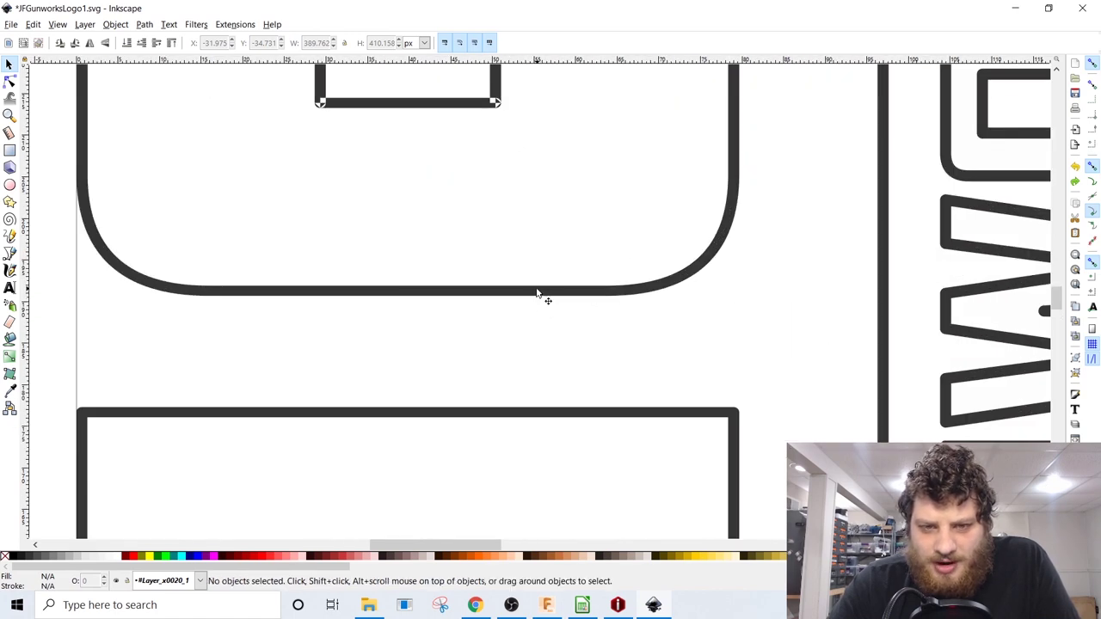
double_click(537, 294)
left_click(536, 294)
scroll(559, 303, "down", 2, "ctrl")
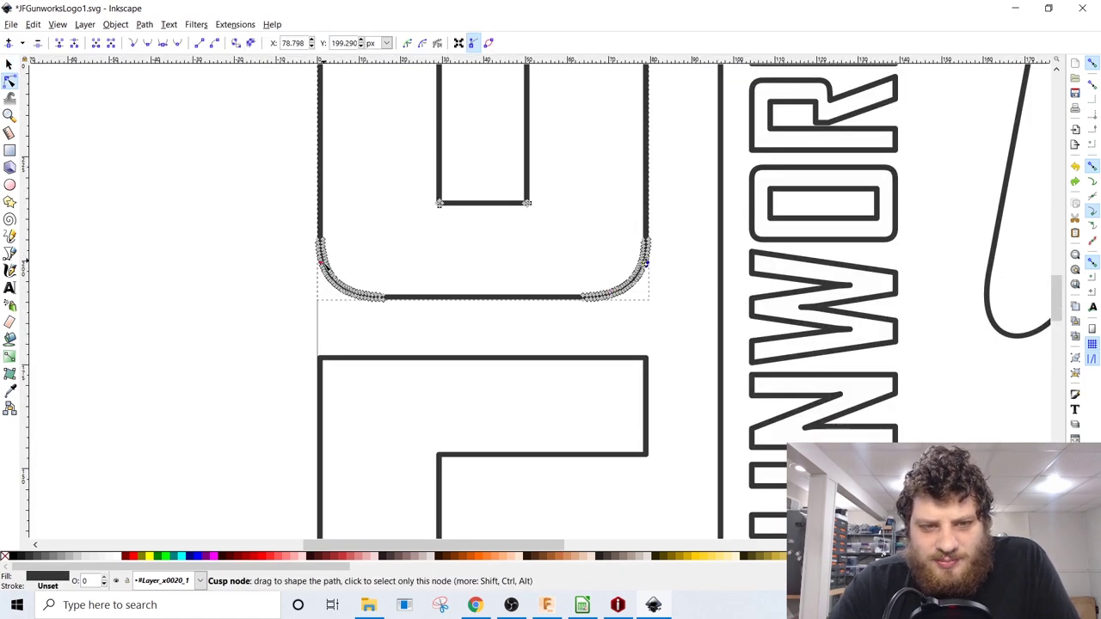
scroll(424, 279, "down", 2, "ctrl")
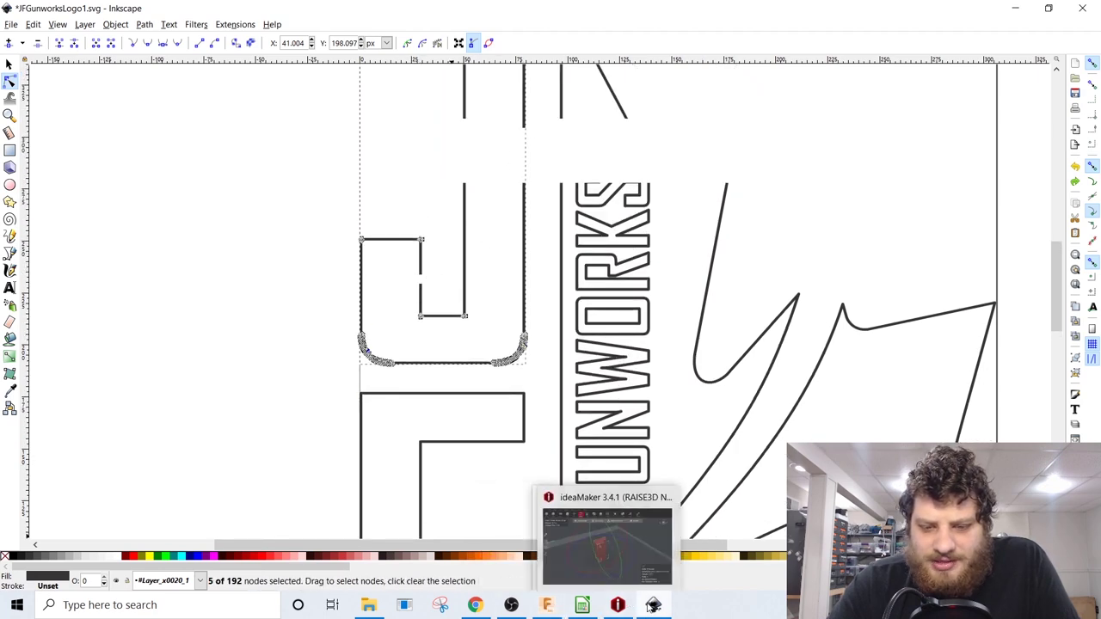
left_click(475, 605)
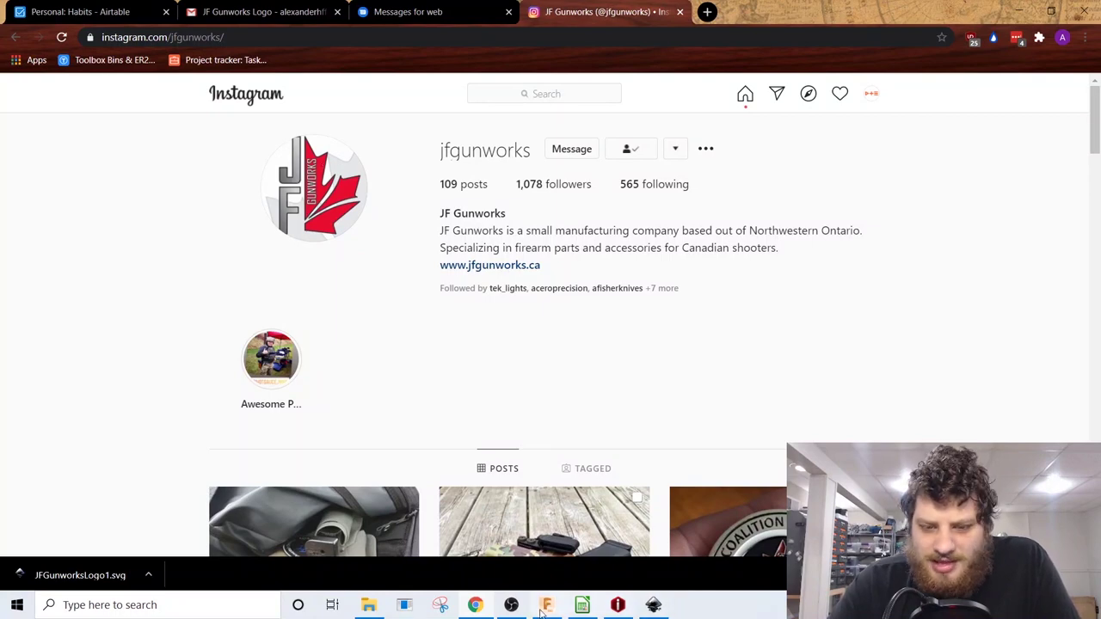
left_click(653, 604)
Step: Inspect the path nodes up close at the J's rounded lower corners and its inner right corner
scroll(226, 123, "up", 5, "ctrl")
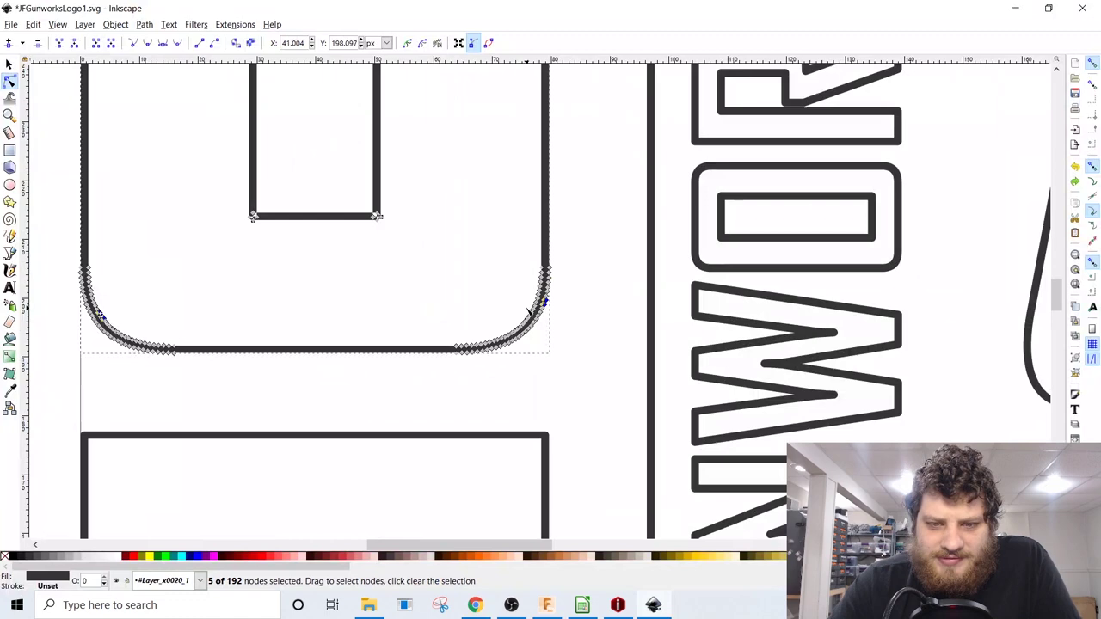
scroll(321, 196, "down", 1)
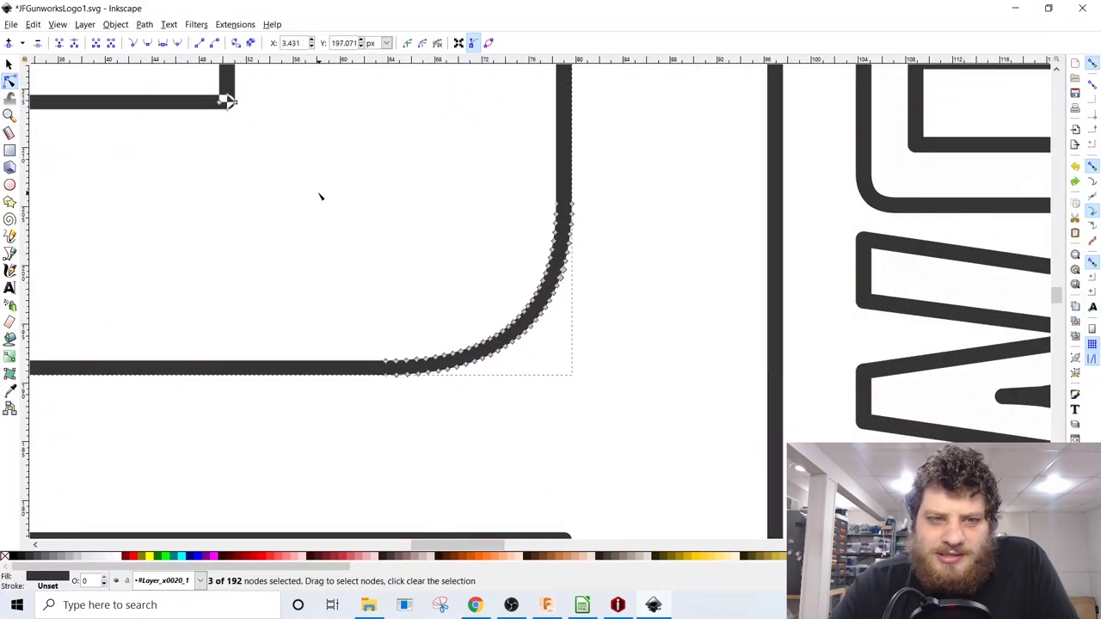
scroll(324, 197, "down", 1, "ctrl")
scroll(258, 138, "up", 5, "ctrl")
scroll(253, 130, "up", 4, "ctrl")
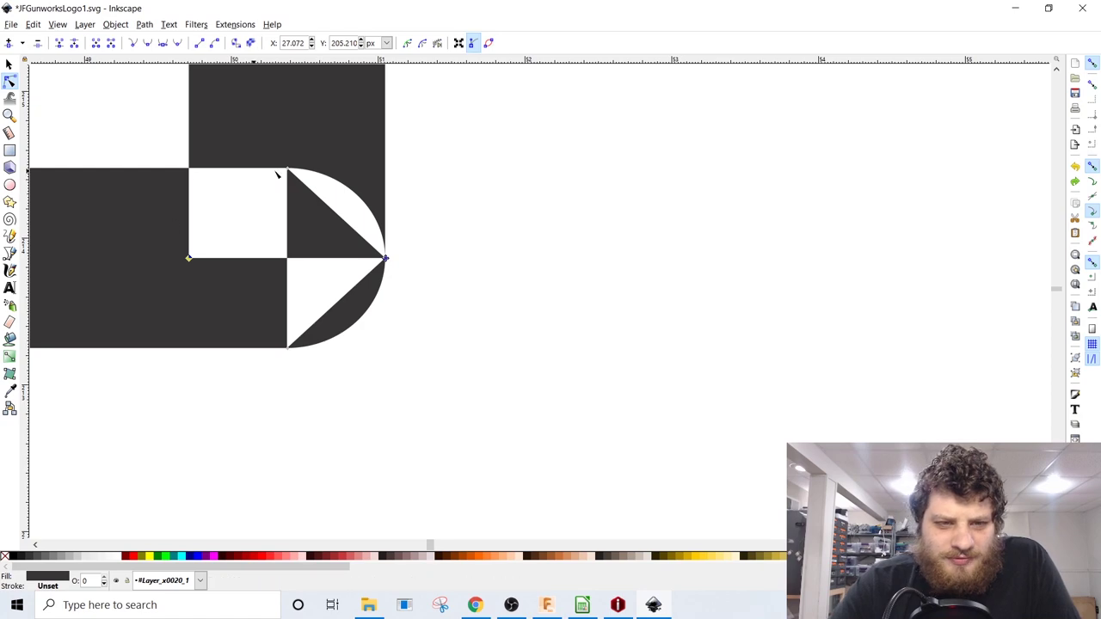
scroll(220, 228, "down", 8, "ctrl")
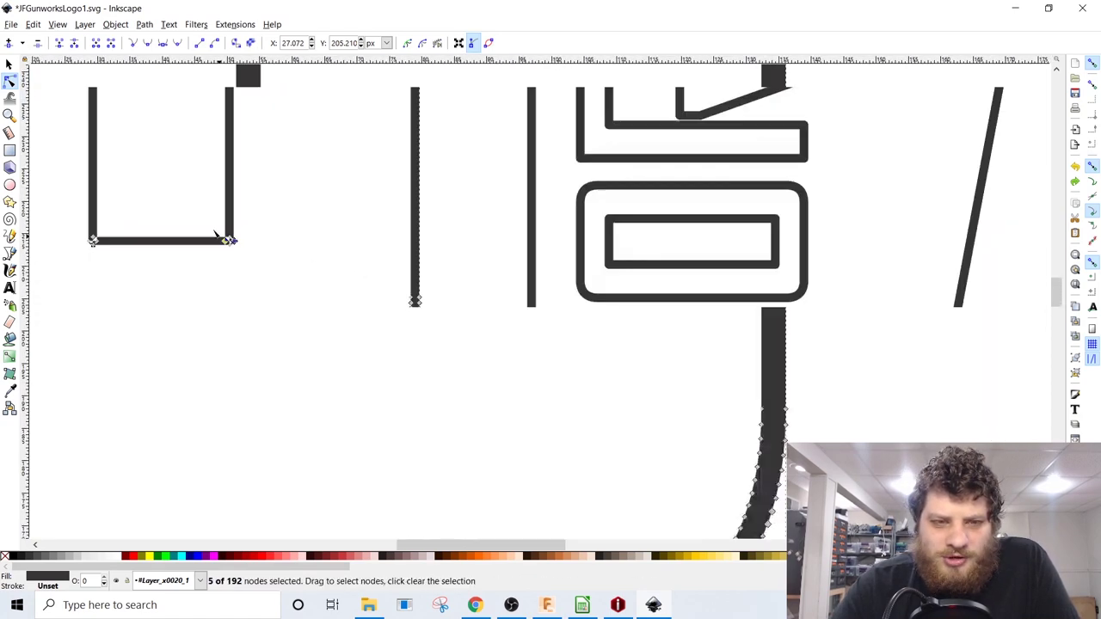
scroll(256, 202, "down", 1)
scroll(246, 195, "down", 3, "ctrl")
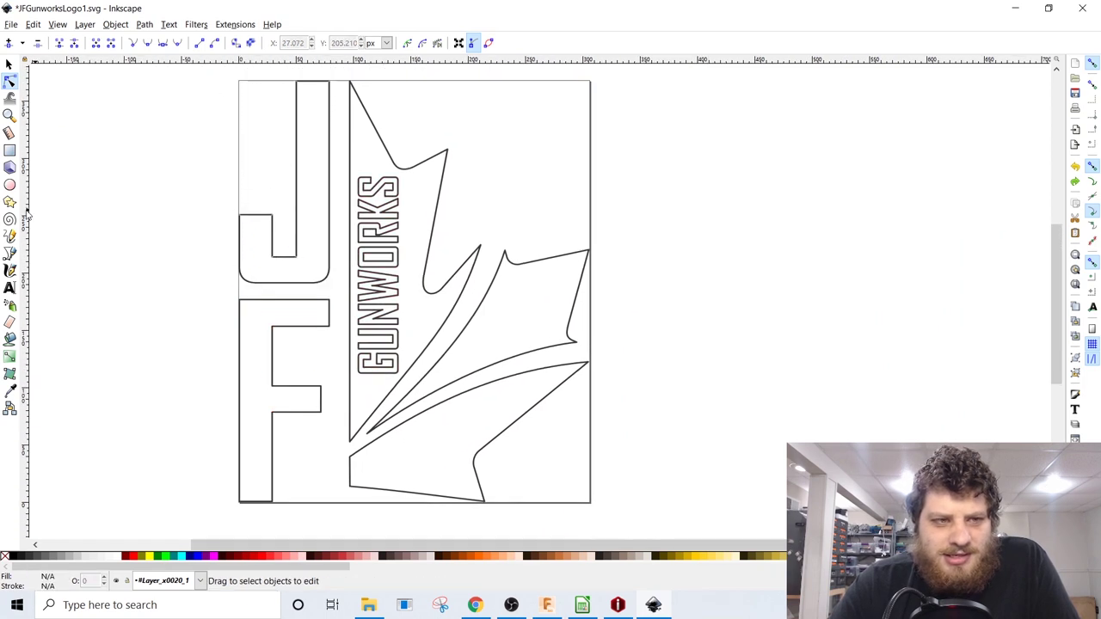
Step: Draw a filled black rectangle about 102.5 × 195 px covering the letter J and place it behind the outline
left_click(9, 150)
left_click_drag(222, 68, 340, 292)
key("s")
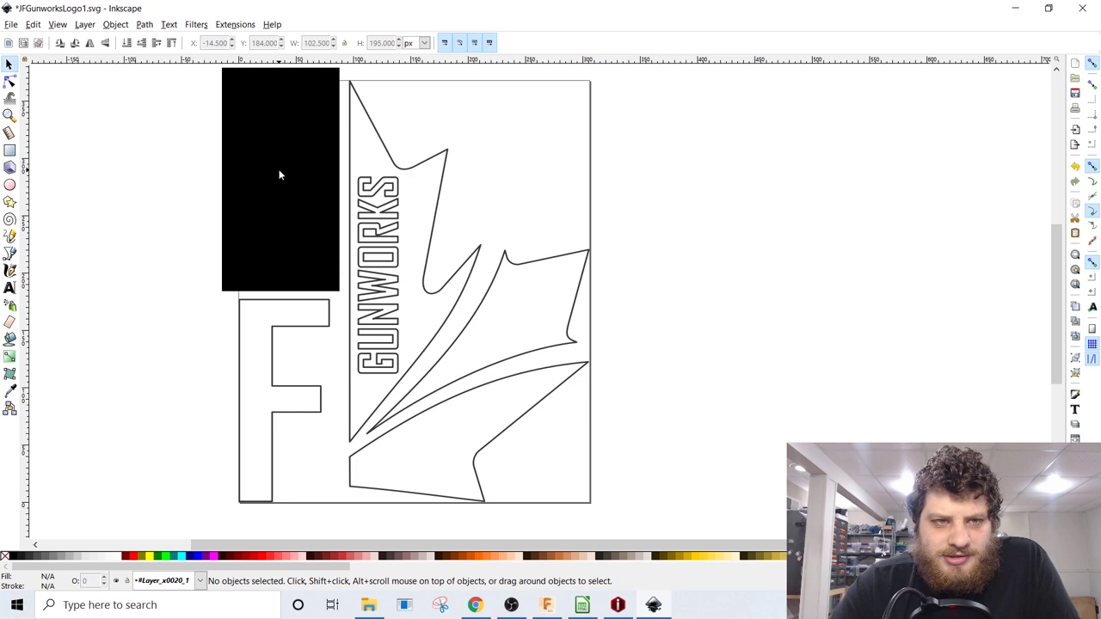
left_click(273, 169)
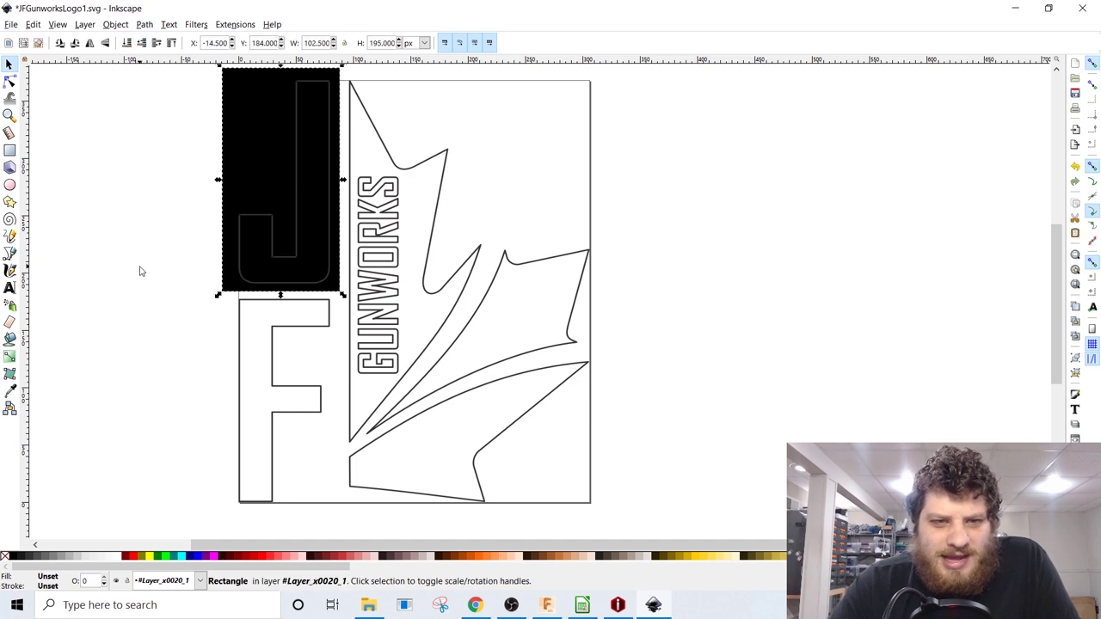
left_click(141, 271)
Step: Divide the black rectangle with the J outline using Division and delete the leftover piece surrounding the letter
left_click(249, 166)
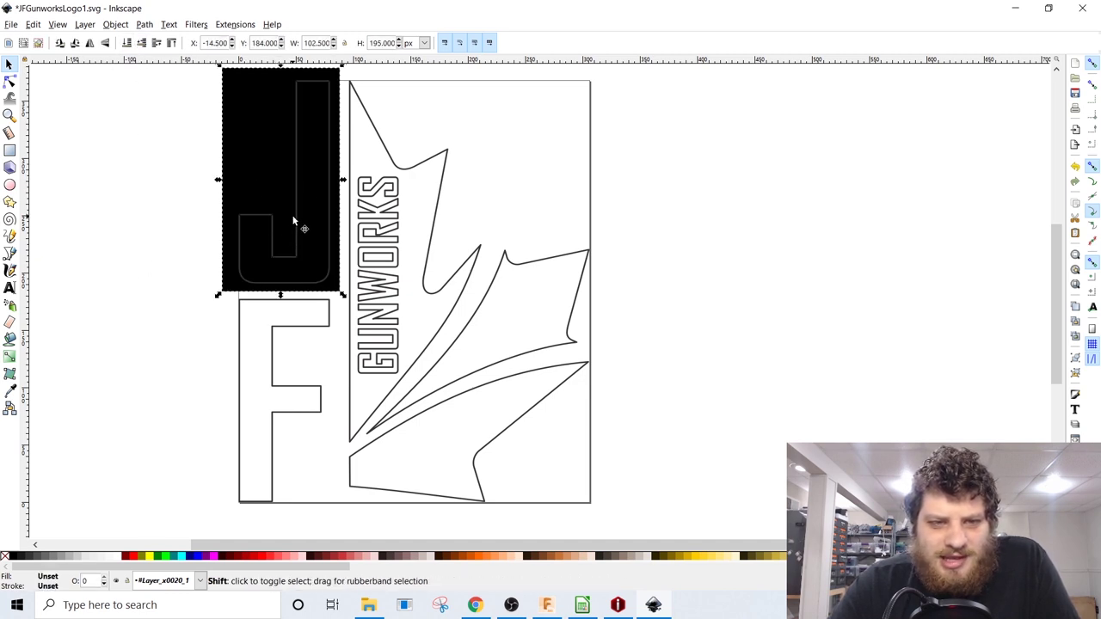
left_click(125, 29)
mouse_move(213, 26)
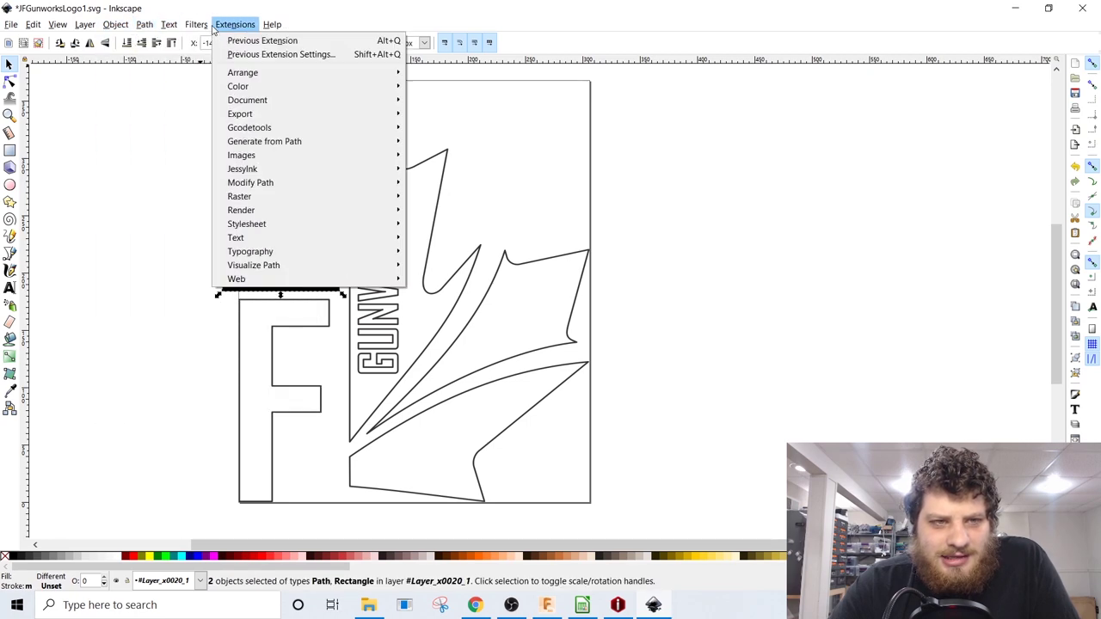
mouse_move(144, 26)
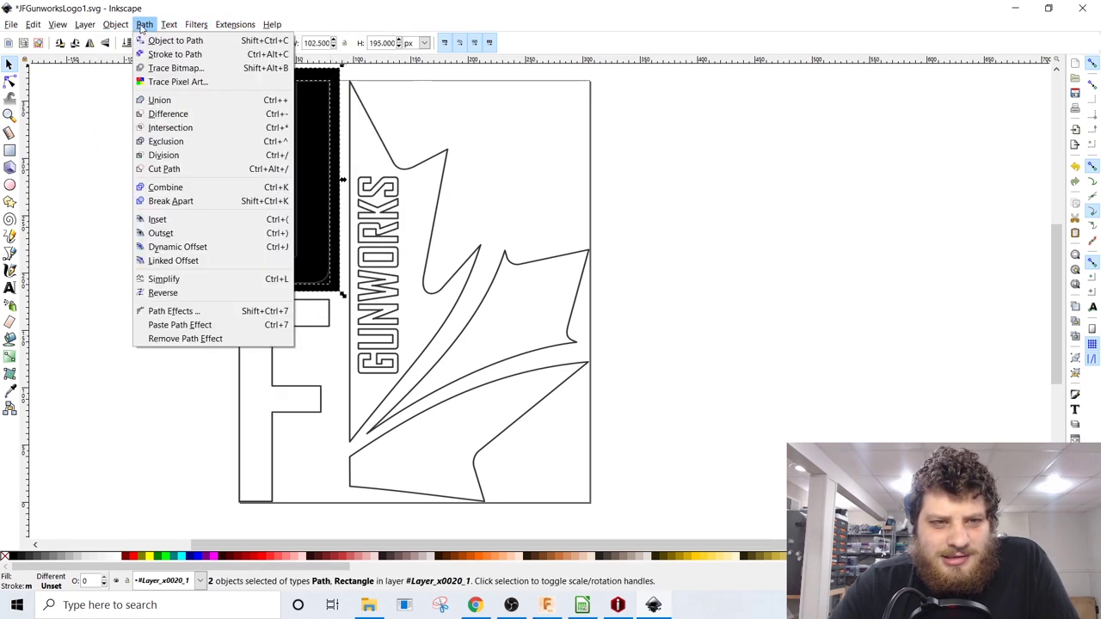
left_click(189, 161)
left_click(93, 184)
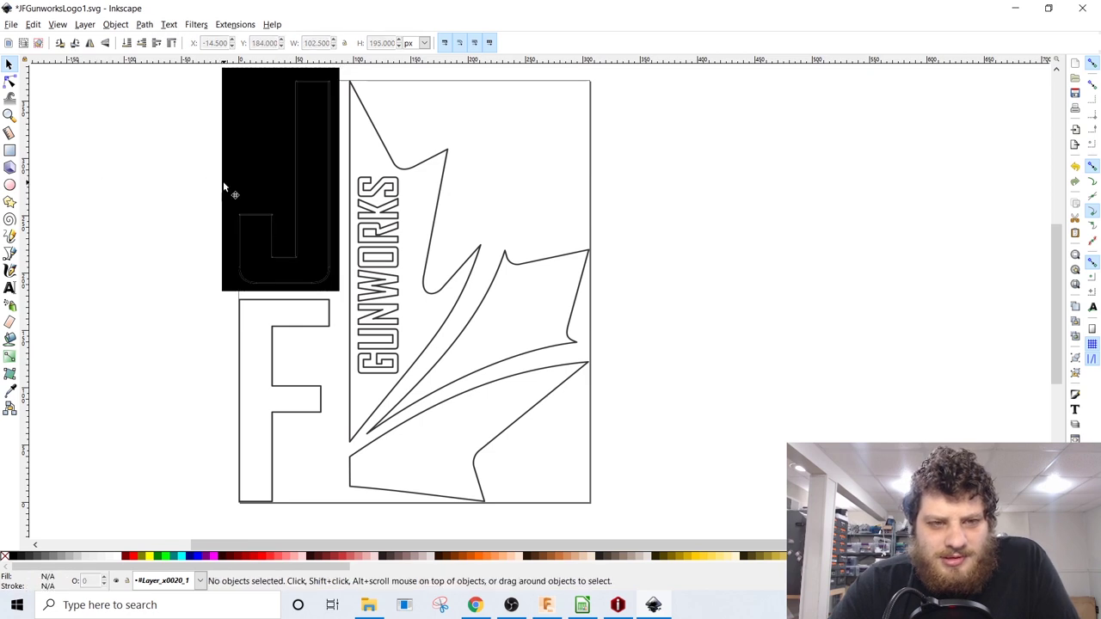
left_click_drag(223, 184, 707, 232)
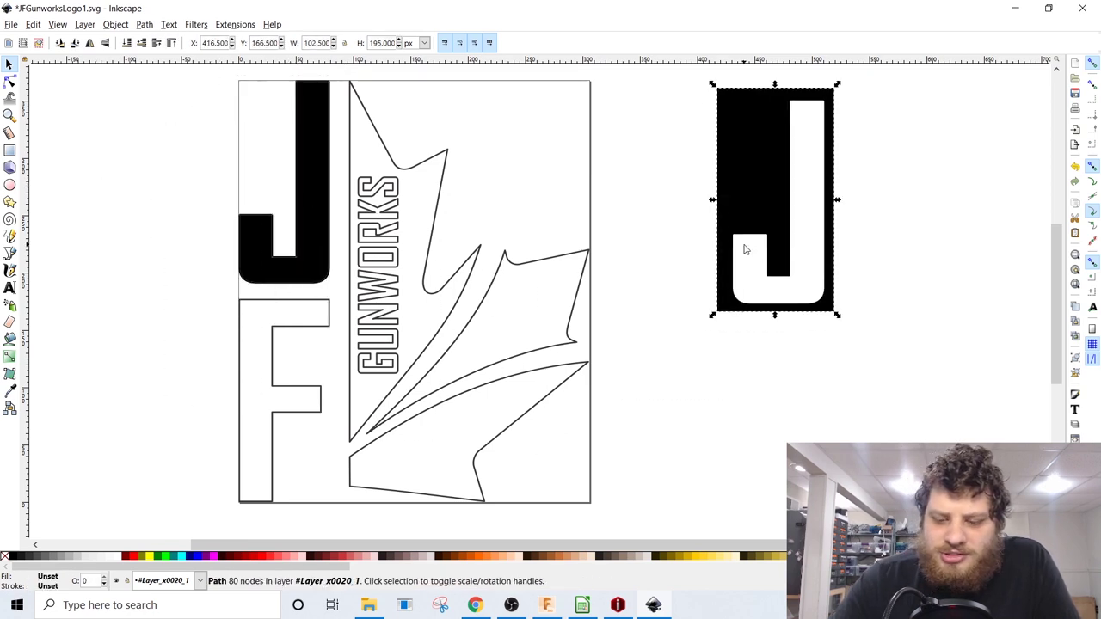
key("Delete")
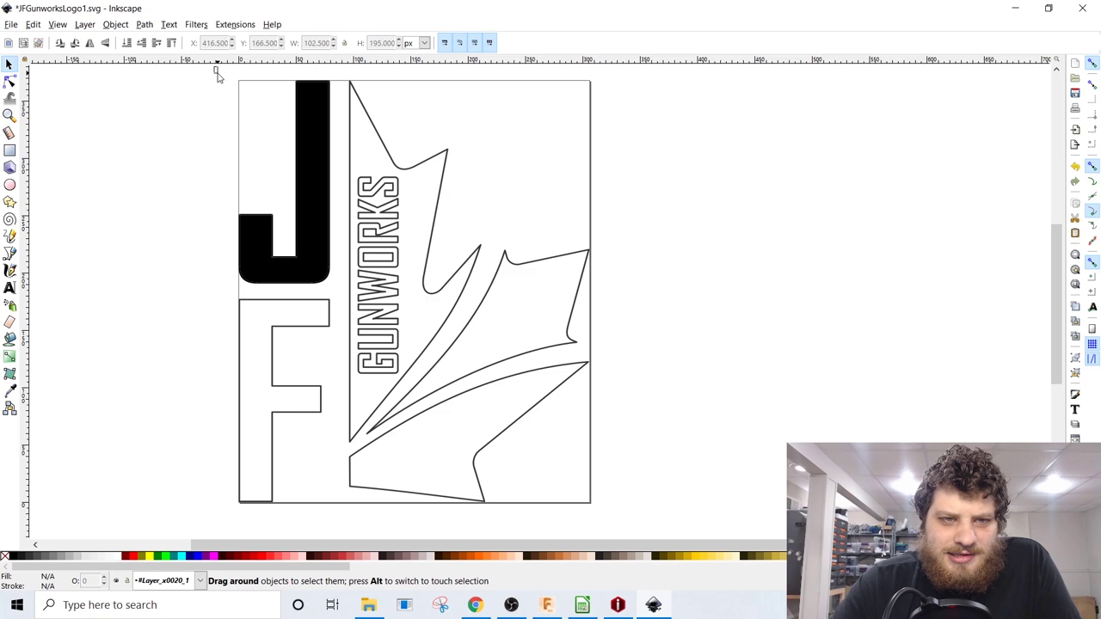
Step: Select all the pieces of the J and merge them into one solid path with Union
left_click_drag(332, 285, 339, 295)
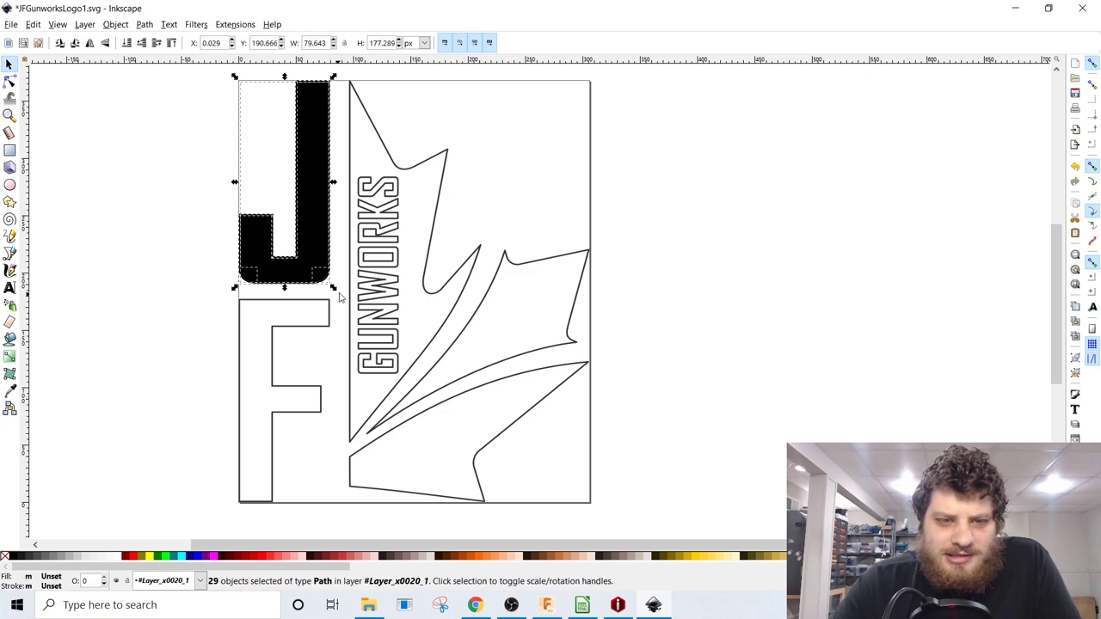
left_click(116, 24)
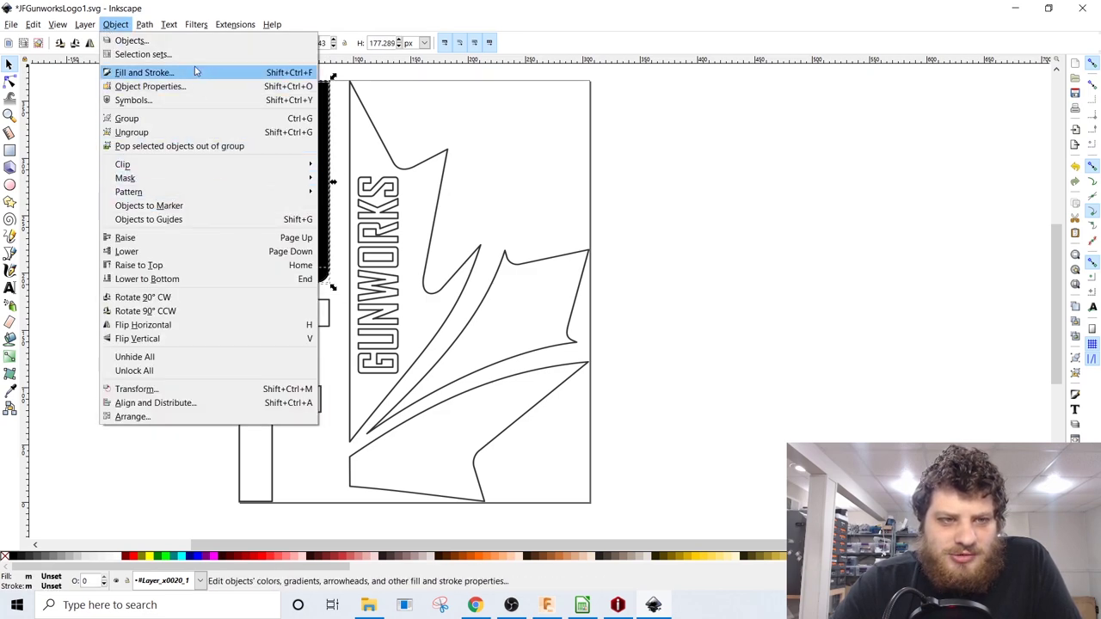
mouse_move(143, 24)
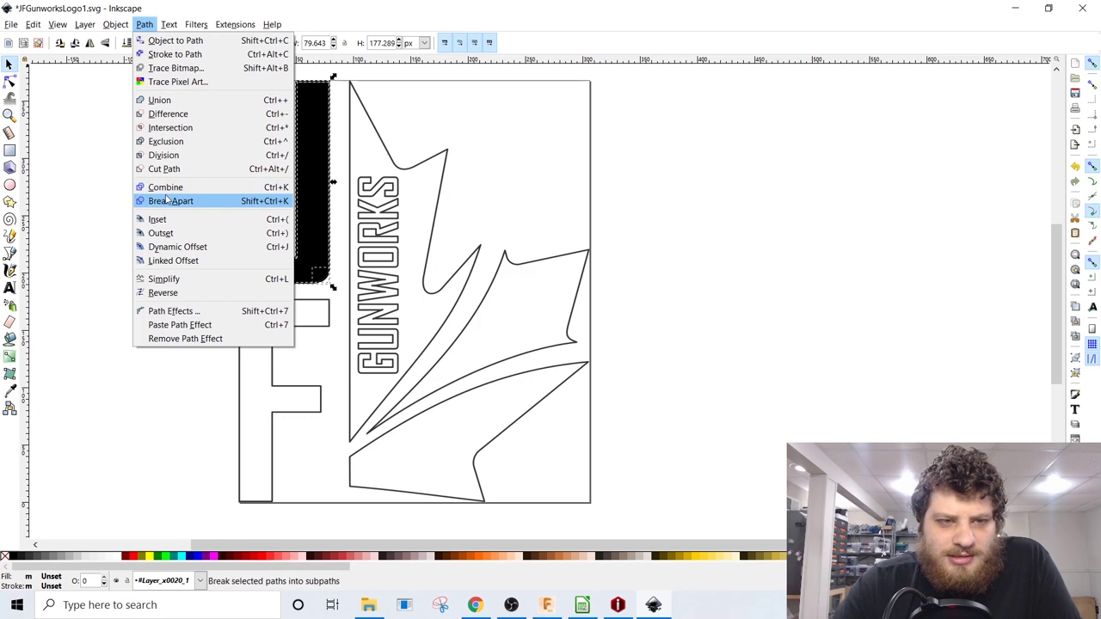
left_click(160, 99)
left_click(170, 238)
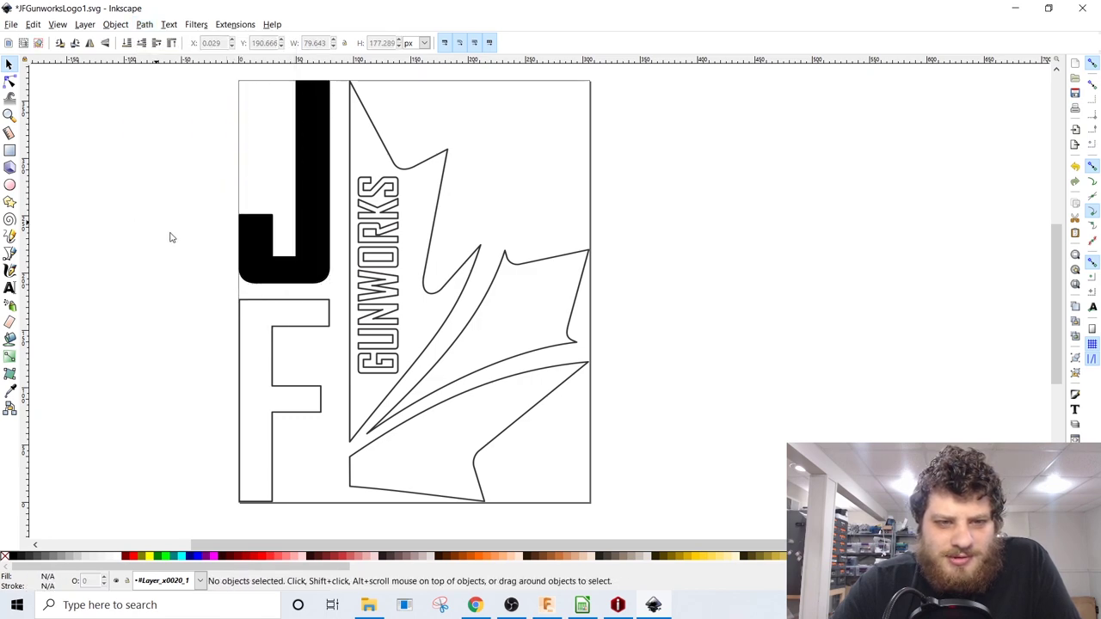
Step: Inspect the merged J's nodes at its inner notch, its rounded lower corners and its top corners
double_click(305, 272)
scroll(305, 268, "up", 4, "ctrl")
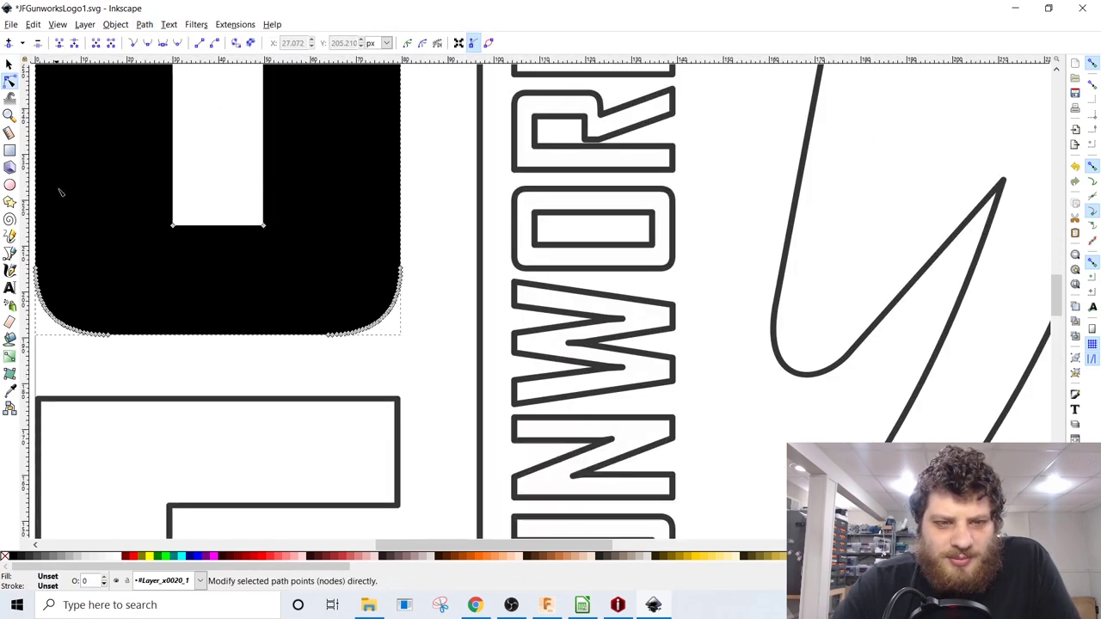
scroll(60, 193, "up", 6, "ctrl")
scroll(209, 246, "down", 3, "ctrl")
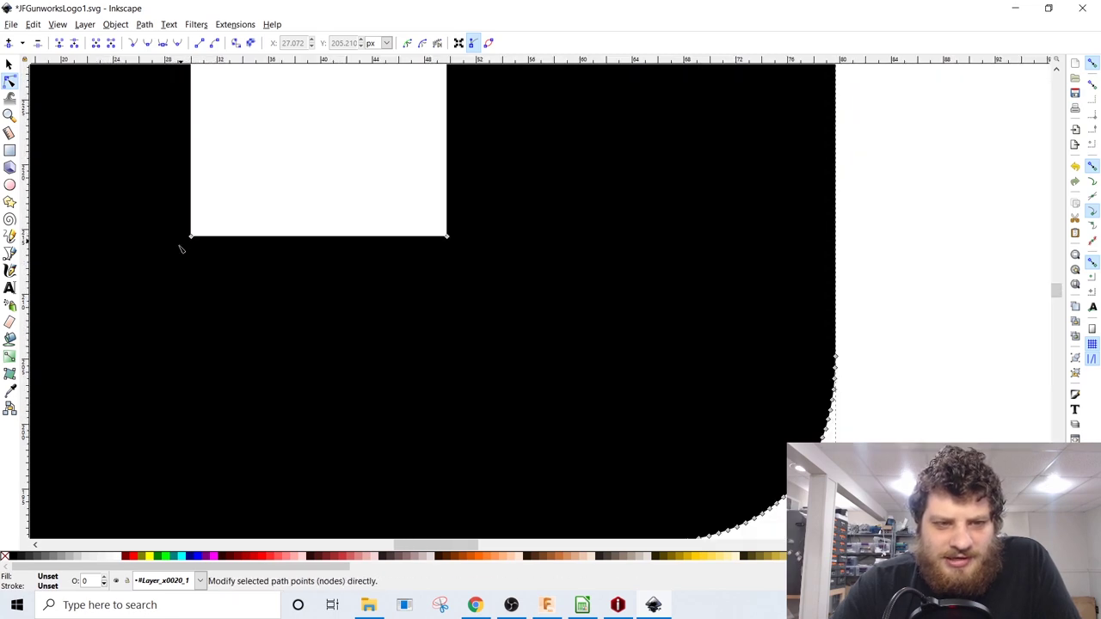
scroll(626, 415, "down", 1)
scroll(804, 430, "up", 1, "ctrl")
scroll(804, 430, "down", 2, "ctrl")
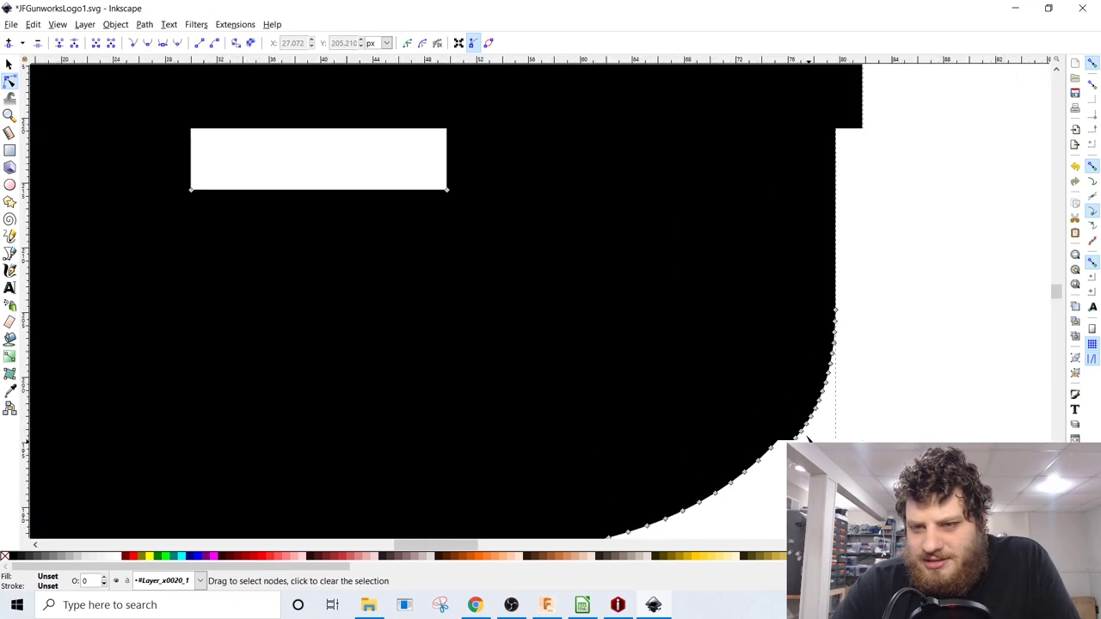
scroll(774, 198, "down", 3, "ctrl")
scroll(714, 164, "up", 10)
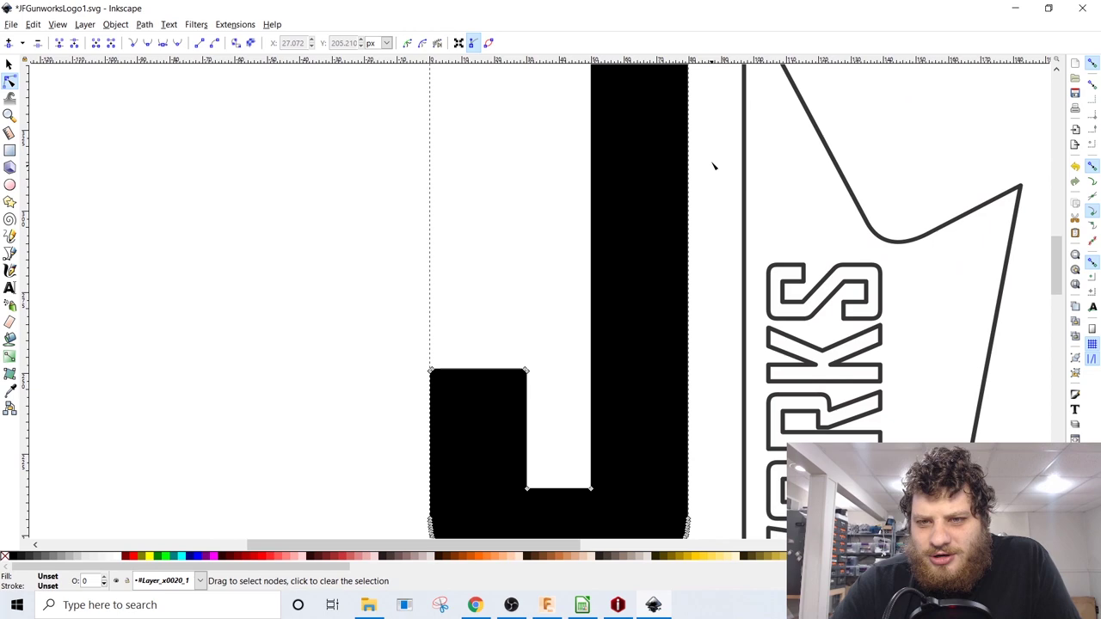
scroll(675, 311, "up", 5, "ctrl")
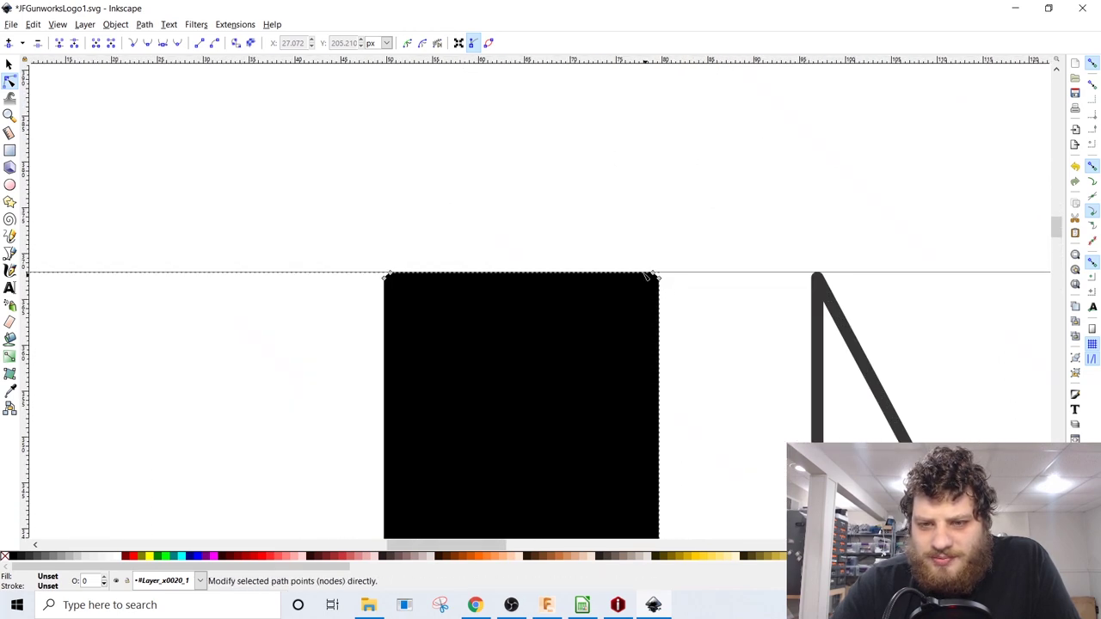
scroll(674, 297, "down", 8, "ctrl")
scroll(673, 295, "down", 2, "ctrl")
middle_click_drag(673, 295, 631, 236)
scroll(692, 277, "up", 3, "ctrl")
scroll(666, 254, "down", 1, "ctrl")
Step: Inspect the nodes of the filled maple leaf path, including its tips, curved edges and the GUNWORKS lettering
left_click(515, 200)
key("s")
key("ctrl+z")
scroll(601, 211, "down", 1, "ctrl")
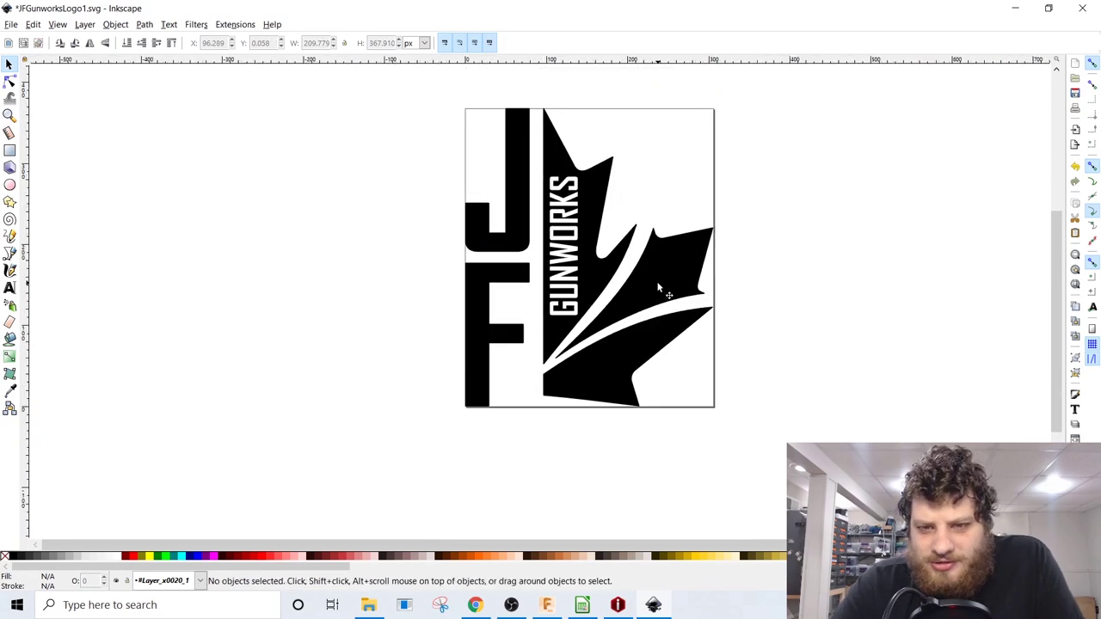
double_click(657, 288)
scroll(667, 232, "up", 5, "ctrl")
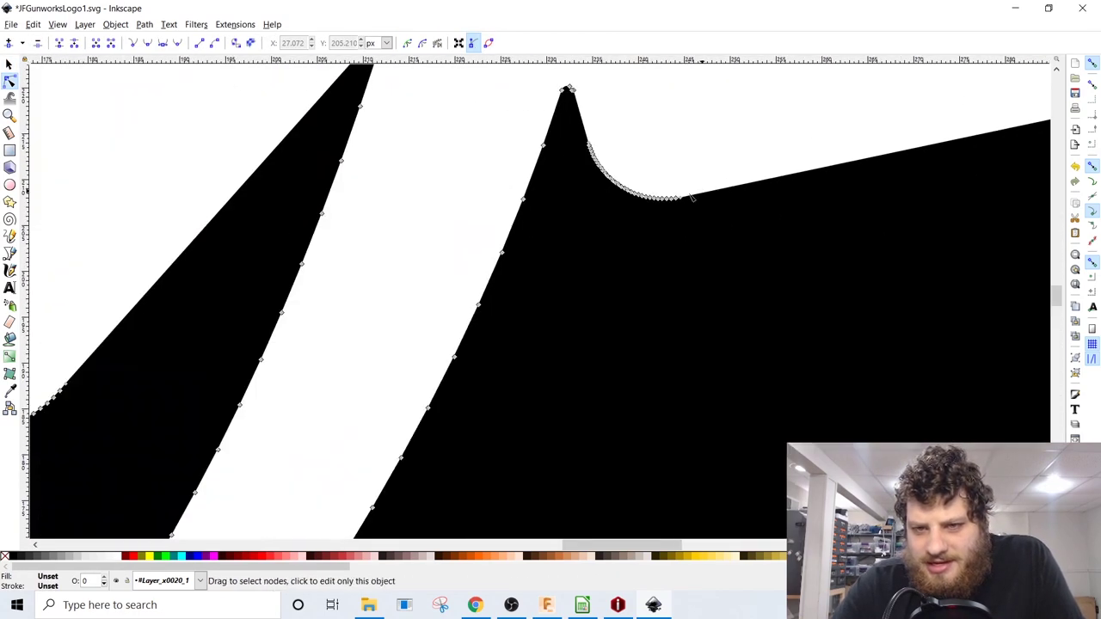
scroll(692, 198, "up", 3, "ctrl")
scroll(788, 199, "down", 6, "ctrl")
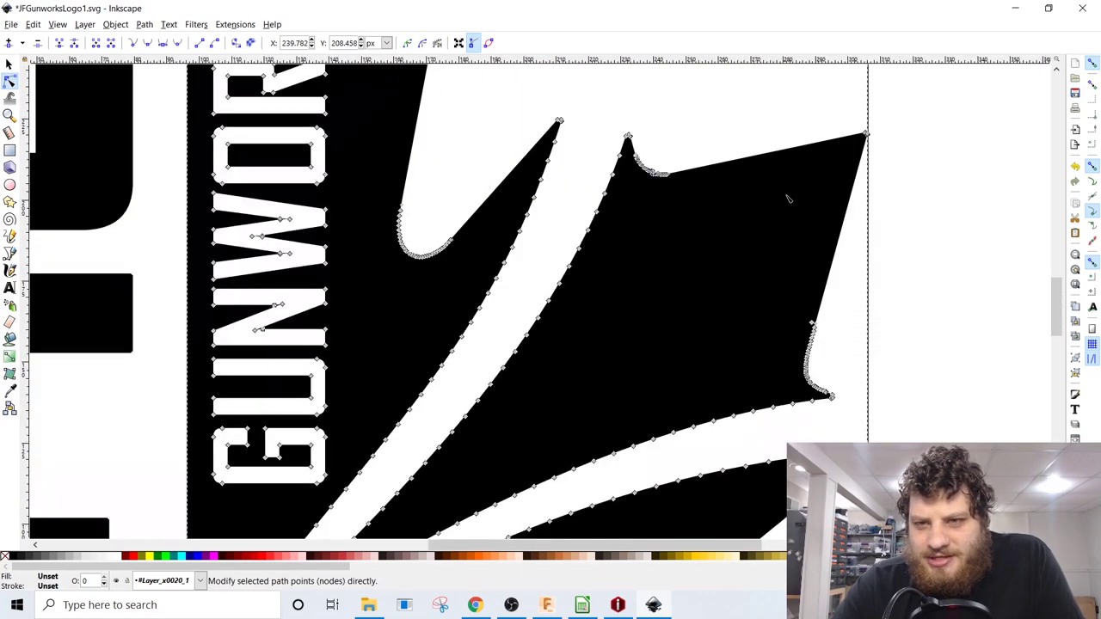
scroll(788, 199, "down", 1, "ctrl")
middle_click_drag(725, 246, 766, 158)
middle_click_drag(617, 371, 720, 254)
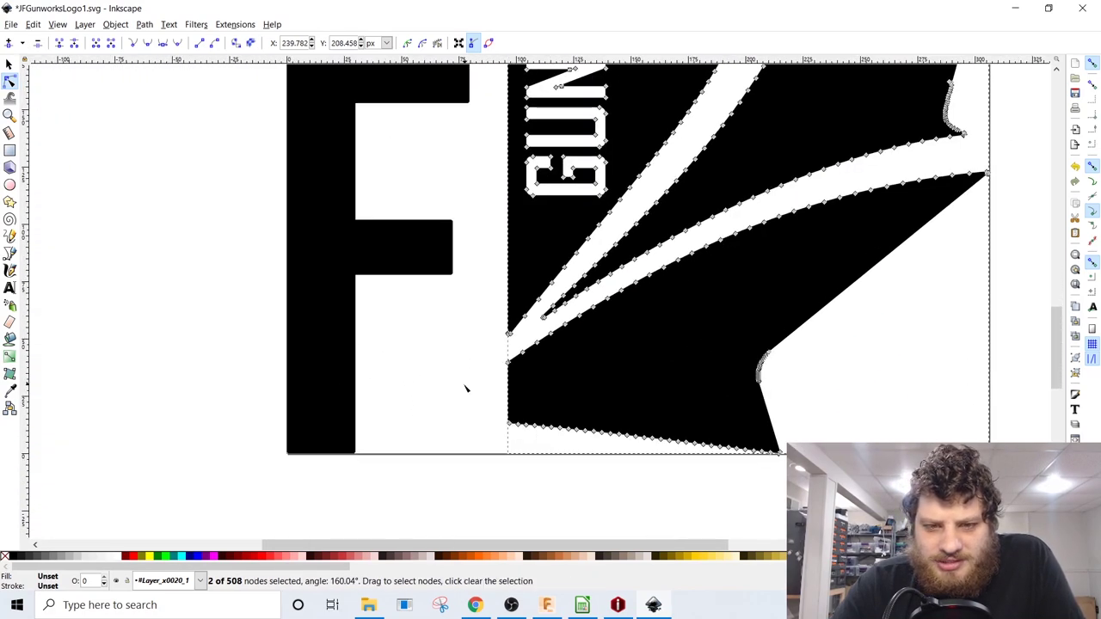
scroll(501, 294, "up", 10)
scroll(533, 335, "left", 3, "shift")
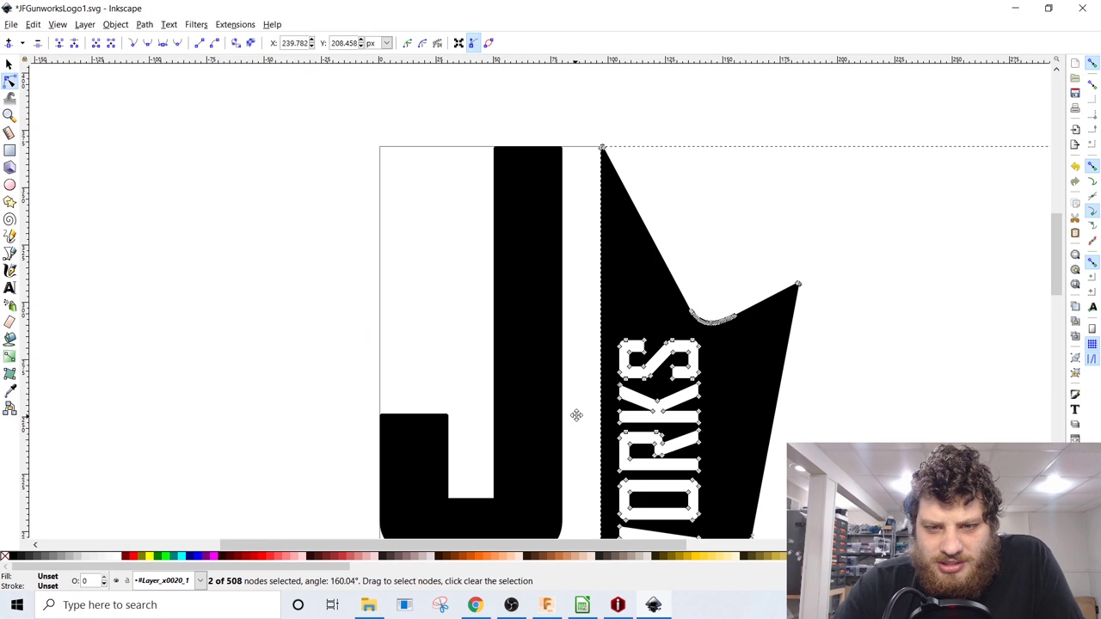
scroll(653, 385, "down", 1, "ctrl")
scroll(791, 440, "down", 1, "ctrl")
middle_click_drag(790, 439, 695, 316)
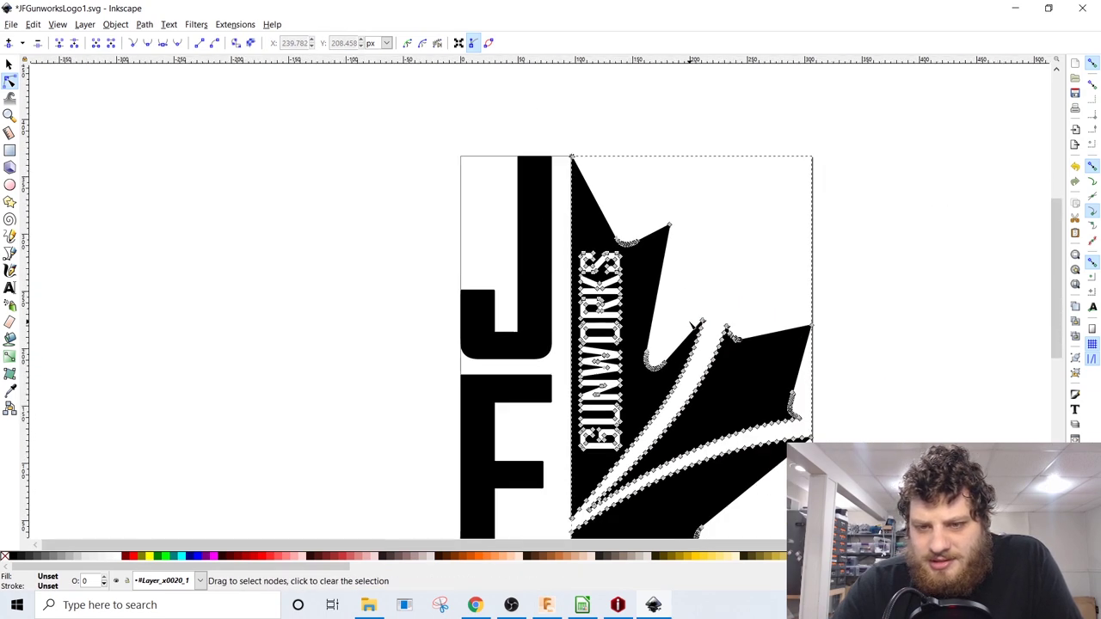
Step: Deselect the leaf path and save the cleaned-up logo under its existing file name
left_click(723, 315)
left_click(11, 24)
left_click(39, 104)
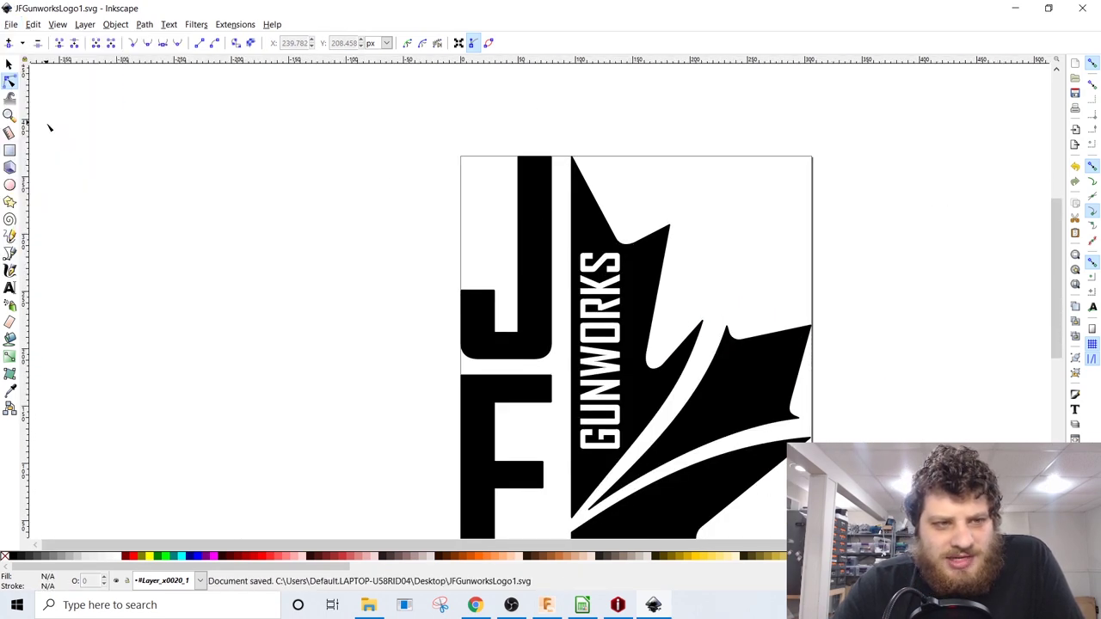
Step: Switch to Fusion 360 and open the Engraving sketch of the first 2in Branding Iron component for editing
left_click(546, 605)
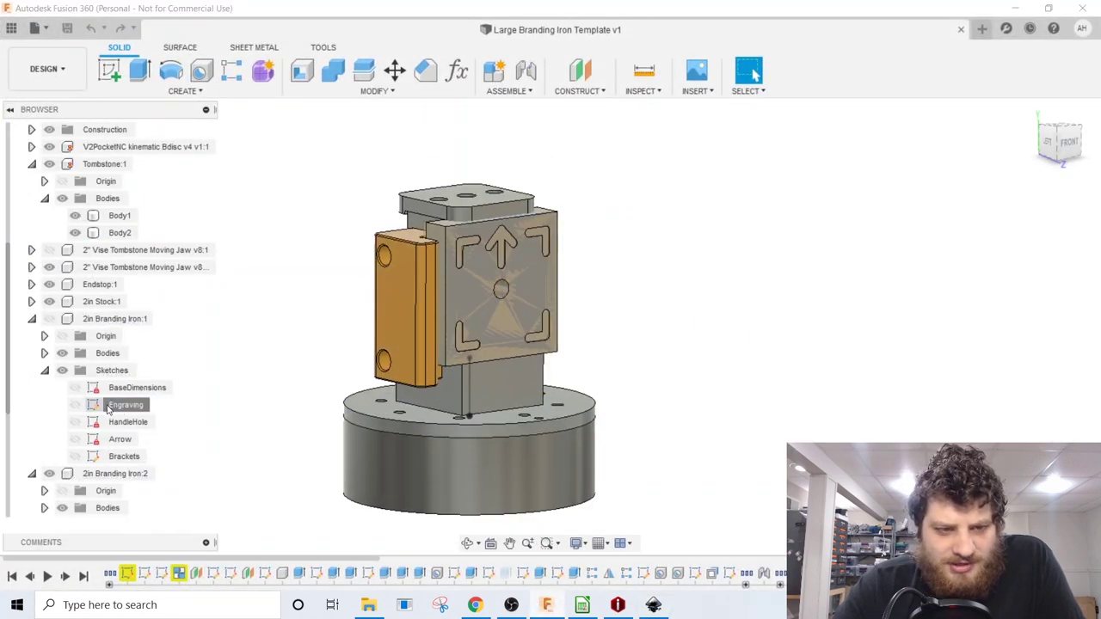
double_click(107, 409)
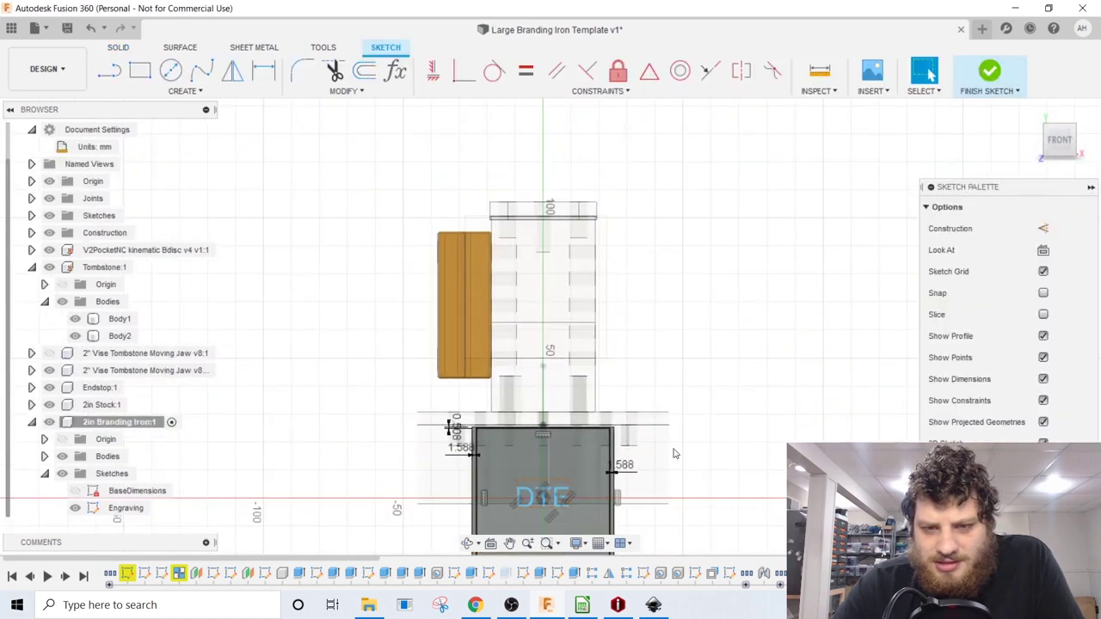
Step: Delete the DTE text from the centre of the Engraving sketch
middle_click_drag(581, 532, 550, 360)
scroll(538, 339, "up", 4)
left_click_drag(564, 351, 434, 267)
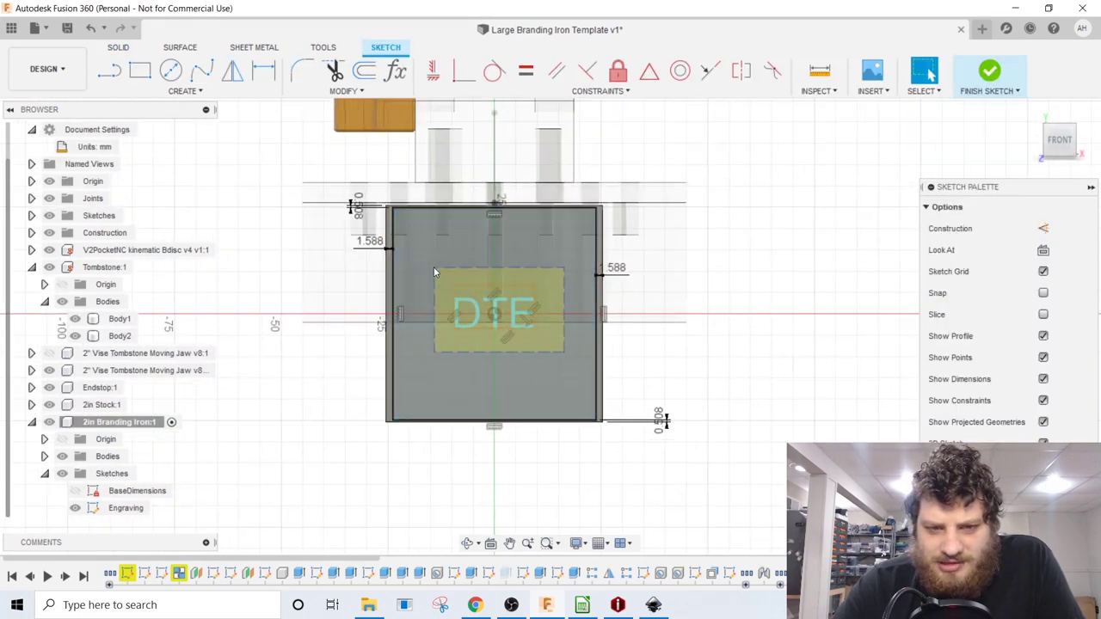
left_click(442, 273)
key("Delete")
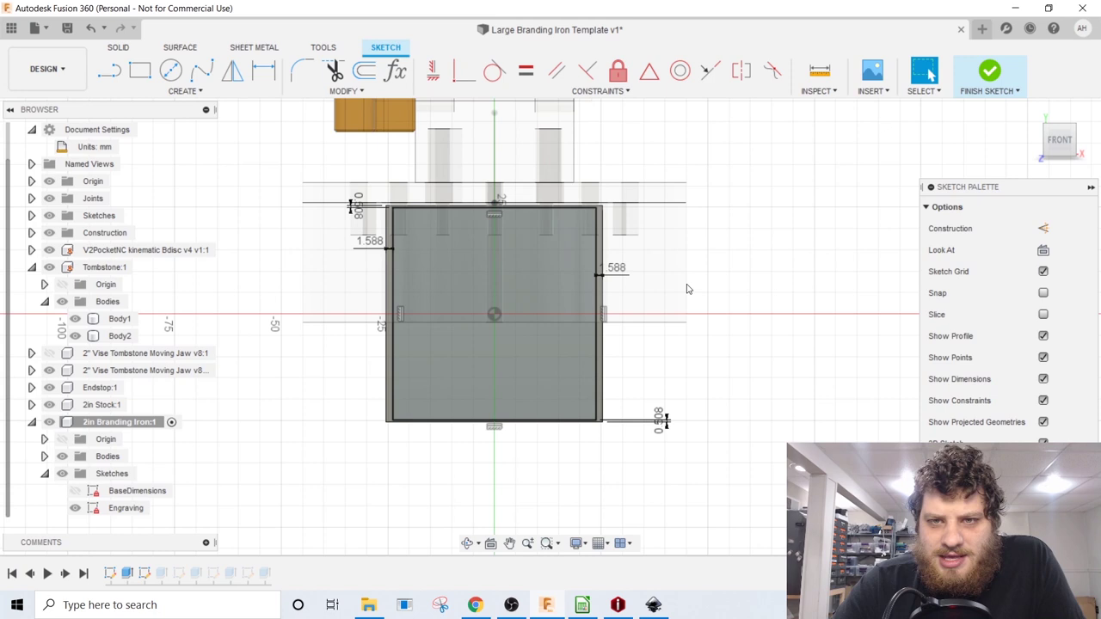
Step: Insert the SVG file JFGunworksLogo1.svg from the Desktop into the Engraving sketch
left_click(878, 91)
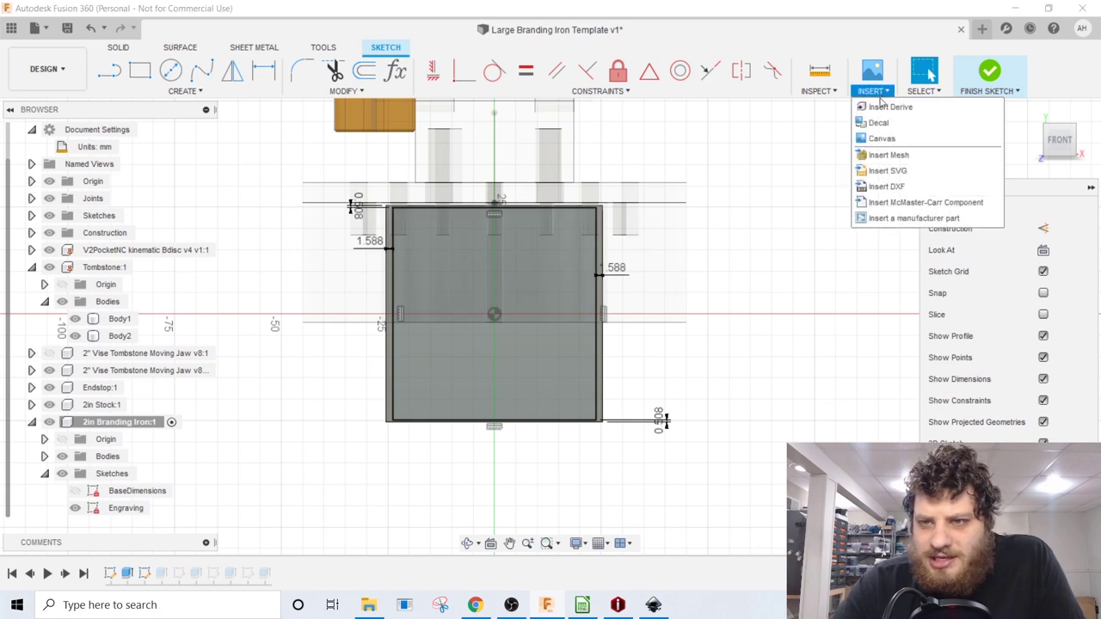
left_click(886, 168)
left_click(818, 209)
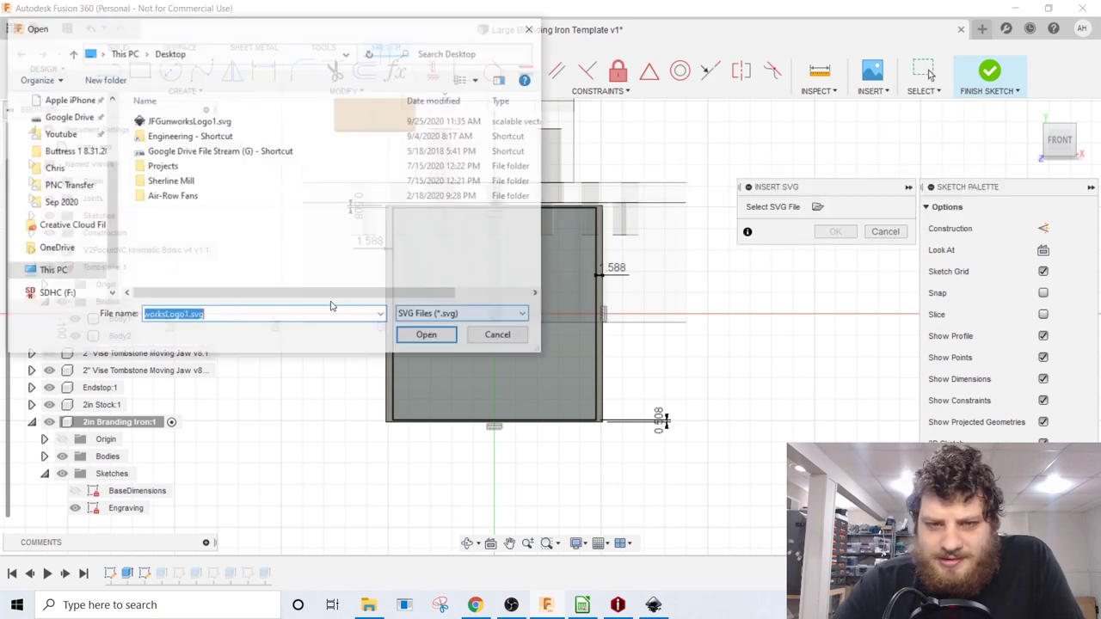
left_click(189, 122)
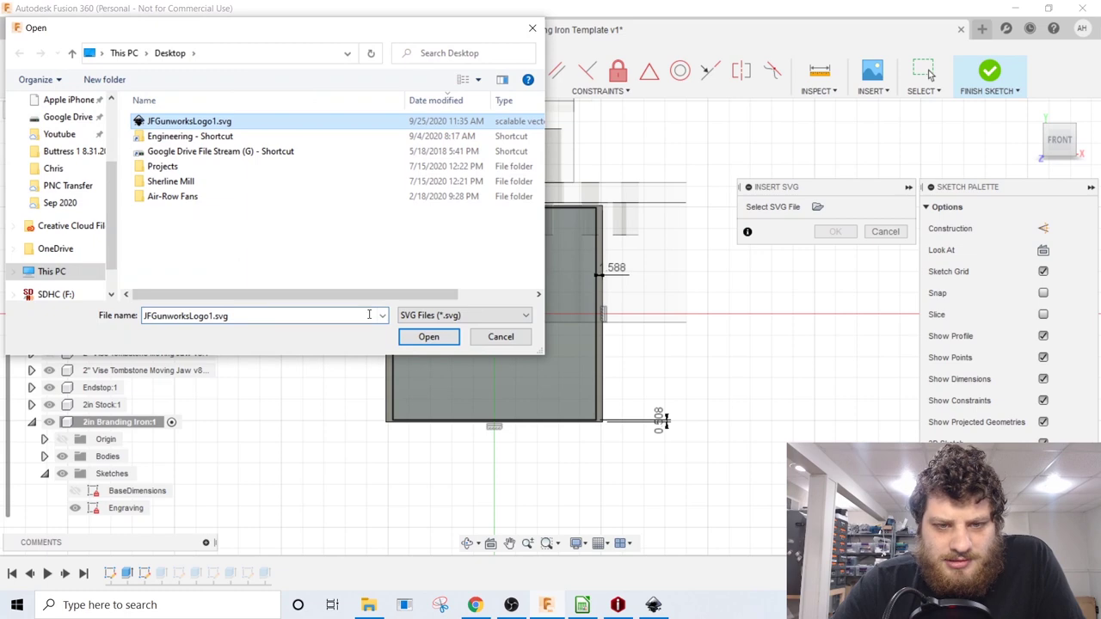
left_click(429, 337)
Step: Scale the oversized inserted logo down uniformly to roughly the size of the branding iron's square face
scroll(675, 460, "down", 8)
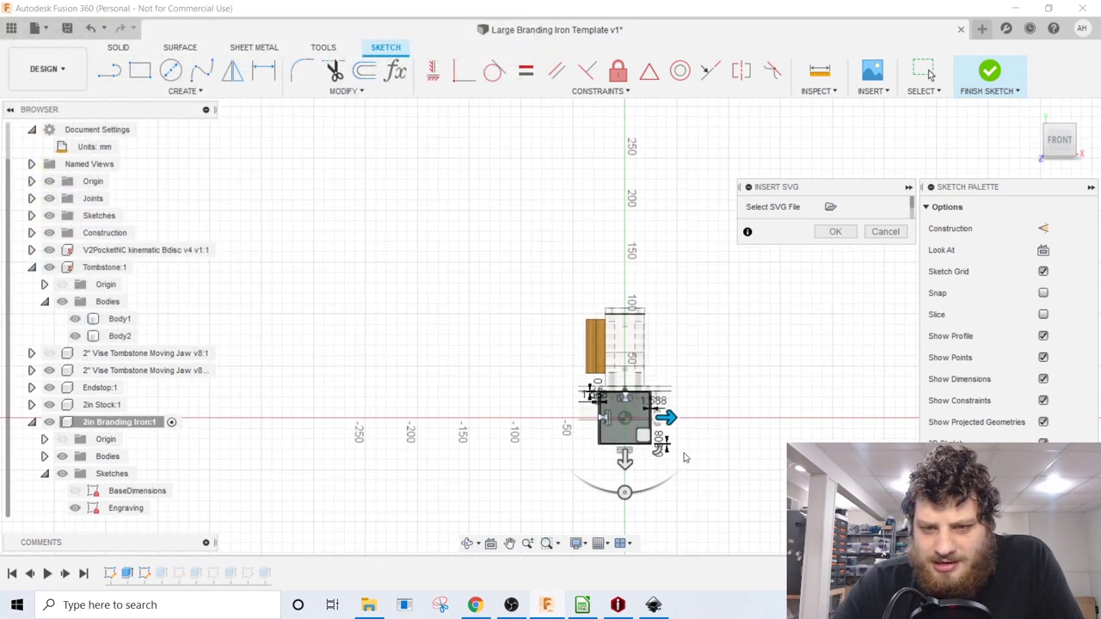
scroll(412, 331, "down", 5)
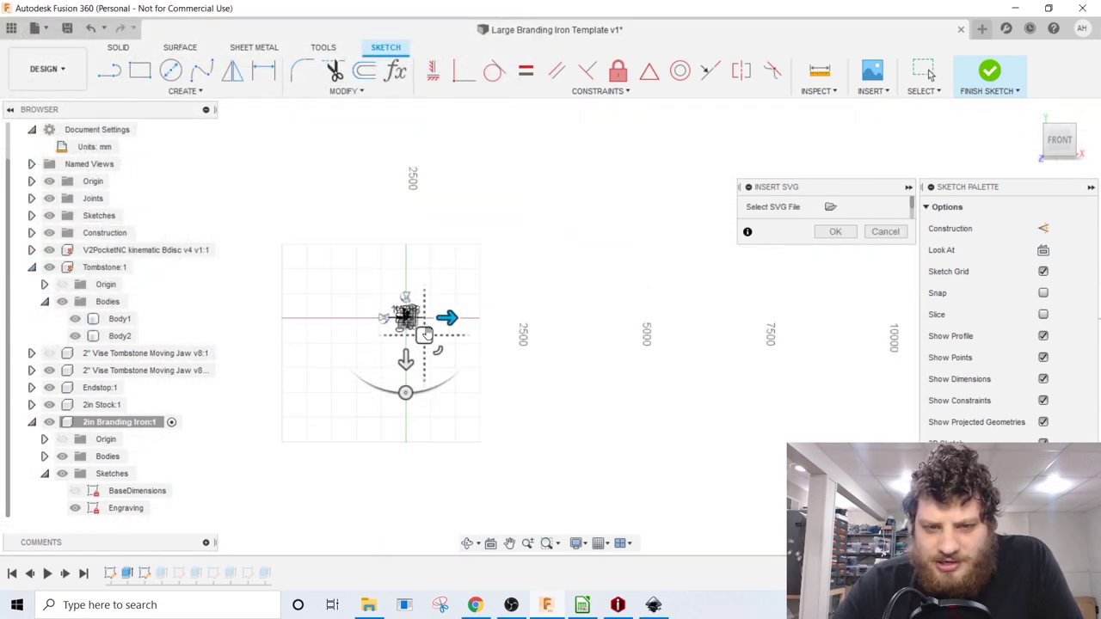
middle_click_drag(478, 350, 483, 352)
scroll(511, 357, "down", 8)
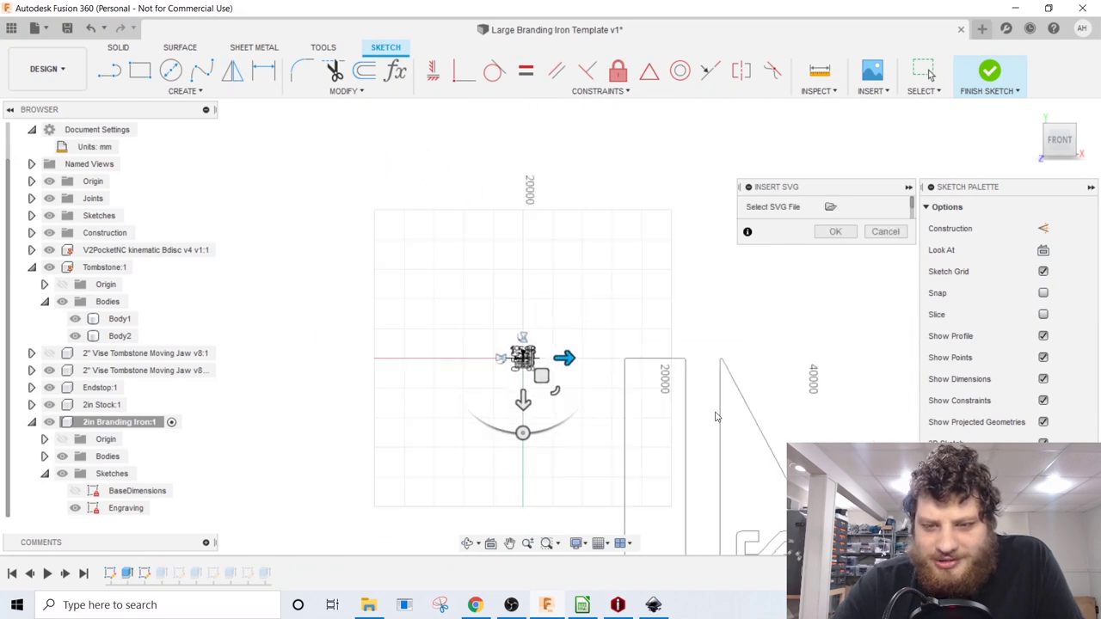
middle_click_drag(715, 418, 613, 307)
scroll(601, 321, "down", 3)
left_click_drag(542, 314, 535, 309)
scroll(495, 265, "up", 5)
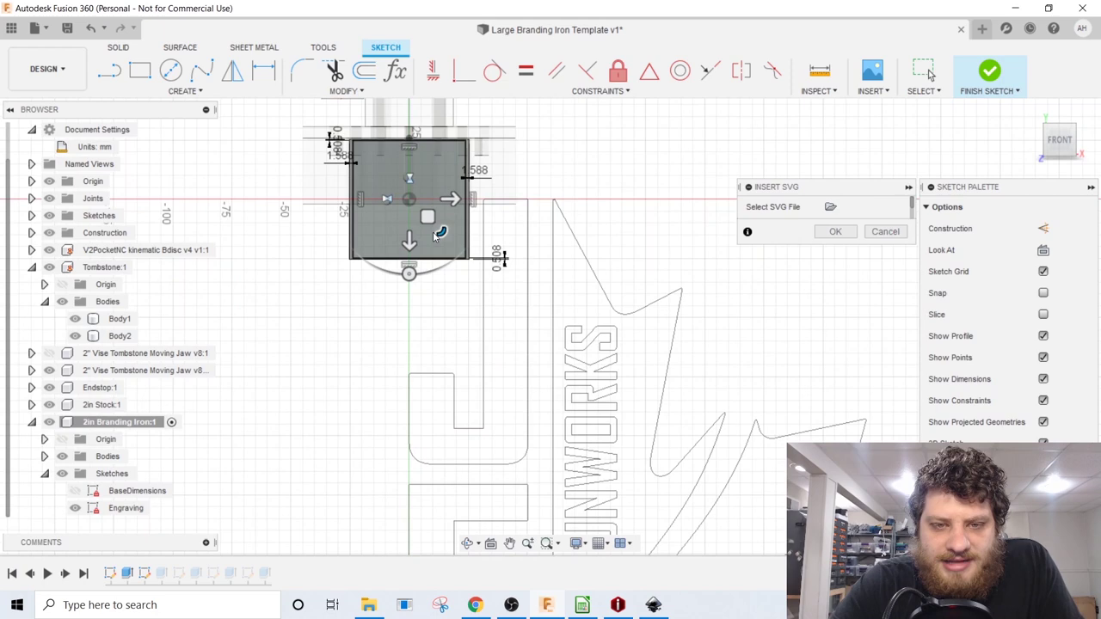
left_click_drag(439, 228, 428, 214)
Step: Move the inserted logo up and to the left so it lies inside the face's inner border
middle_click_drag(516, 188, 583, 314)
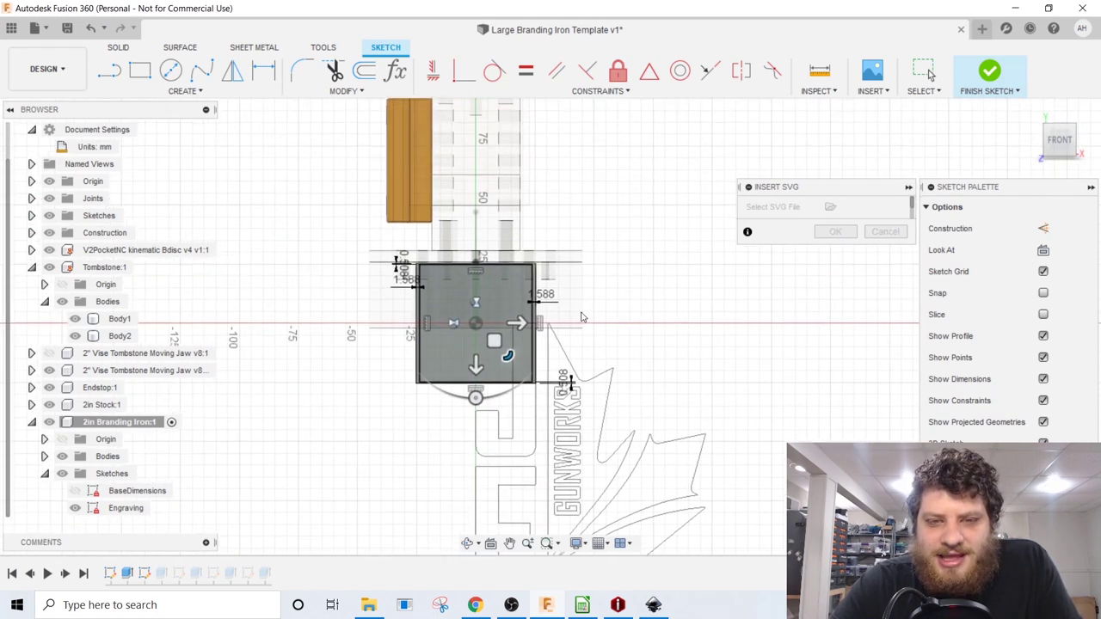
left_click_drag(490, 343, 438, 297)
scroll(458, 256, "up", 5)
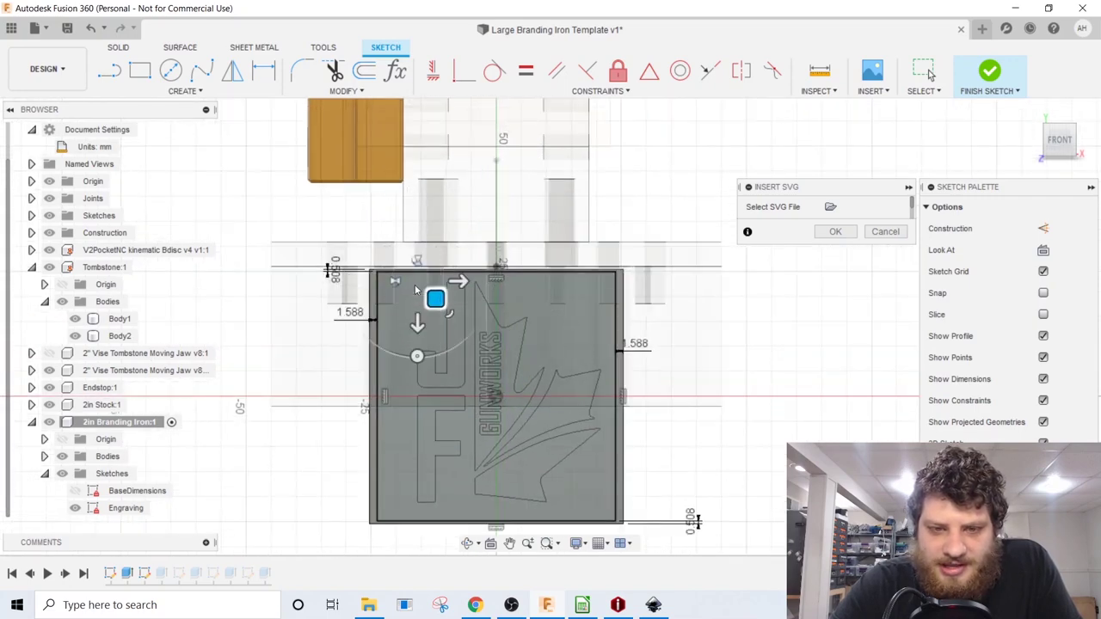
middle_click_drag(413, 291, 406, 235)
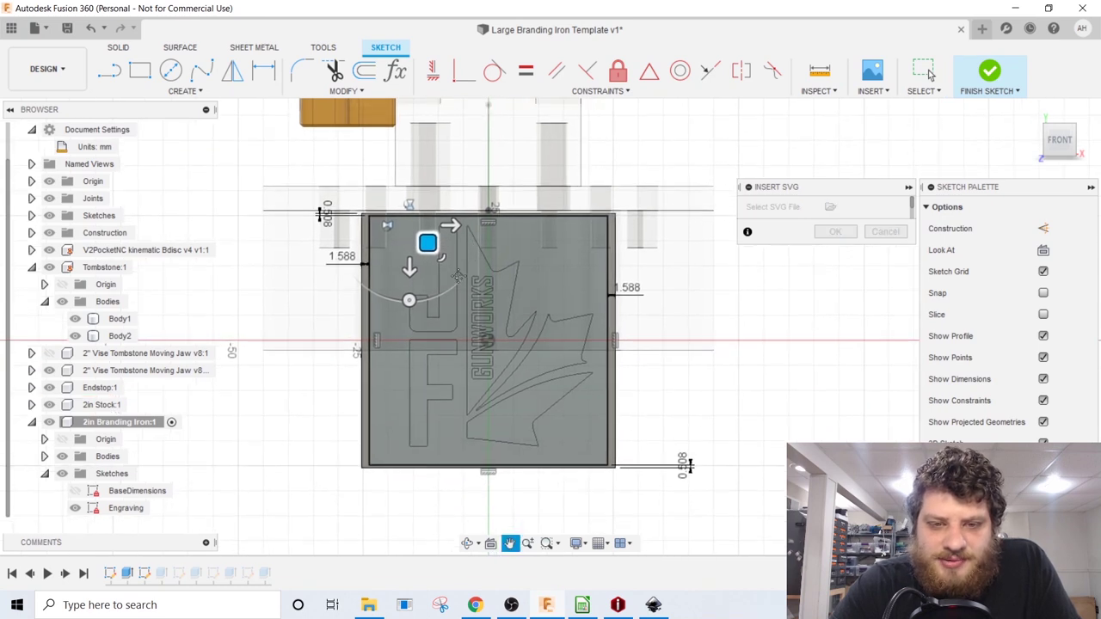
Step: Mirror the logo horizontally, fit it to the iron's inner border, and accept the insertion and sketch
left_click(385, 225)
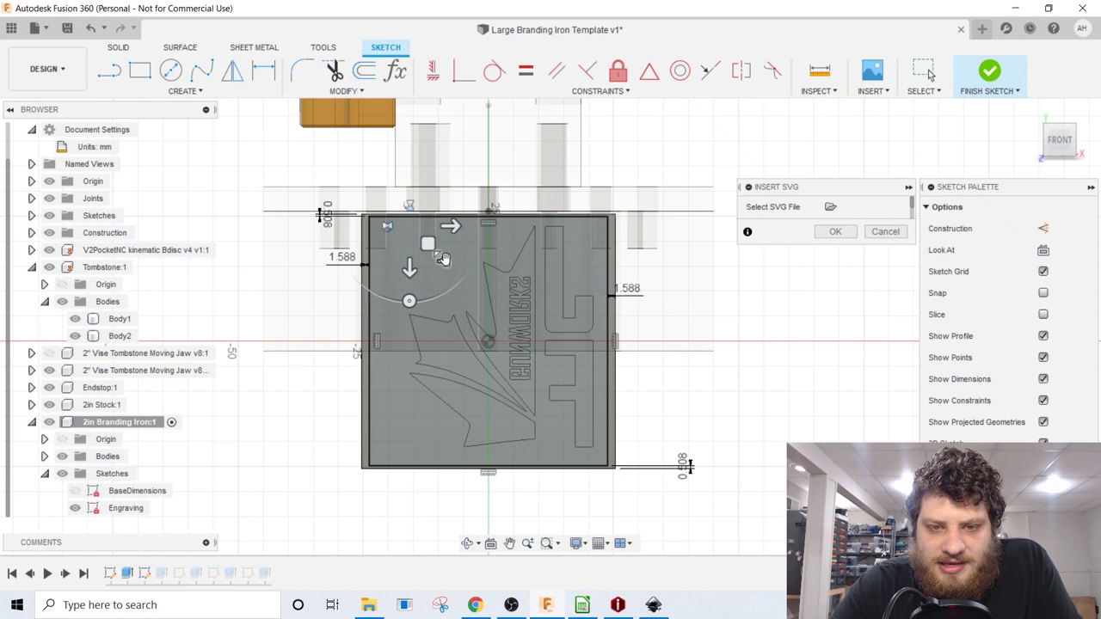
left_click_drag(428, 247, 401, 244)
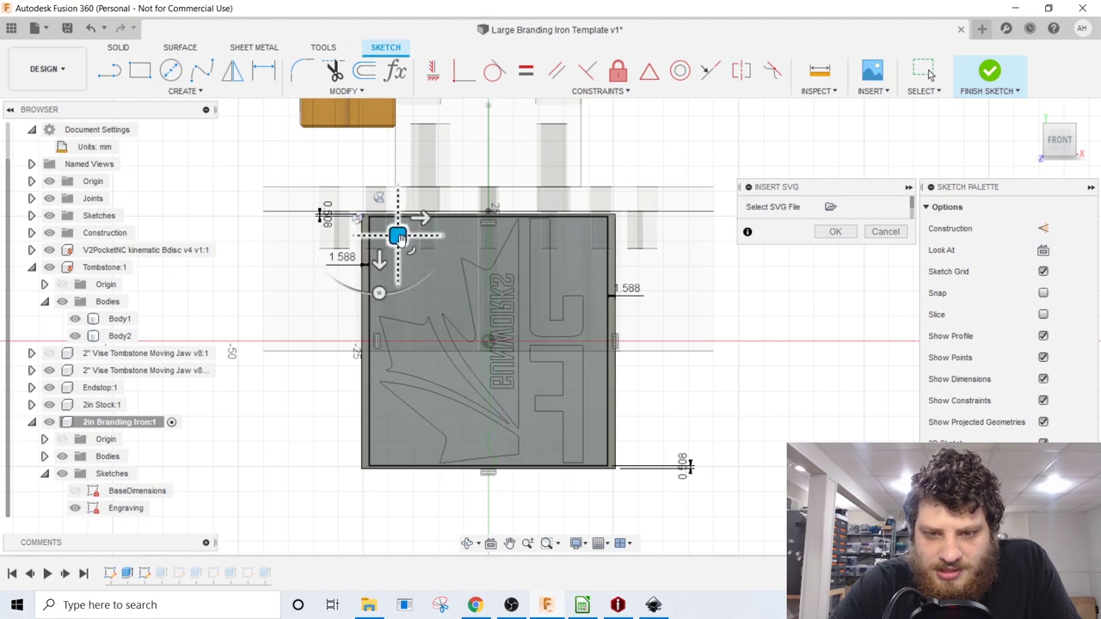
scroll(518, 234, "up", 3)
scroll(519, 234, "down", 2)
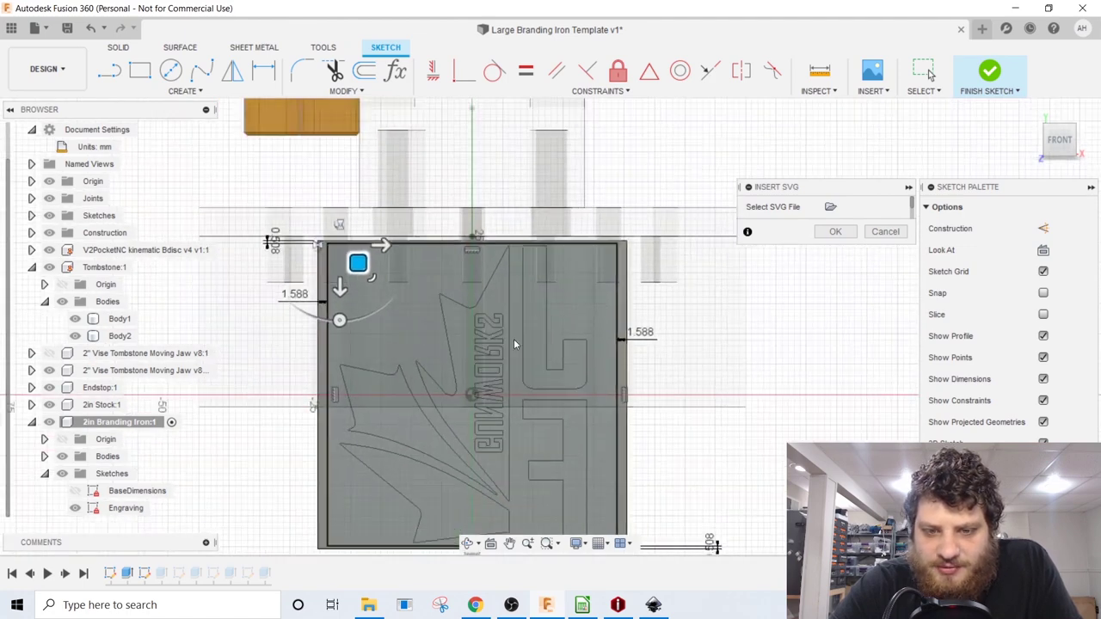
key("Return")
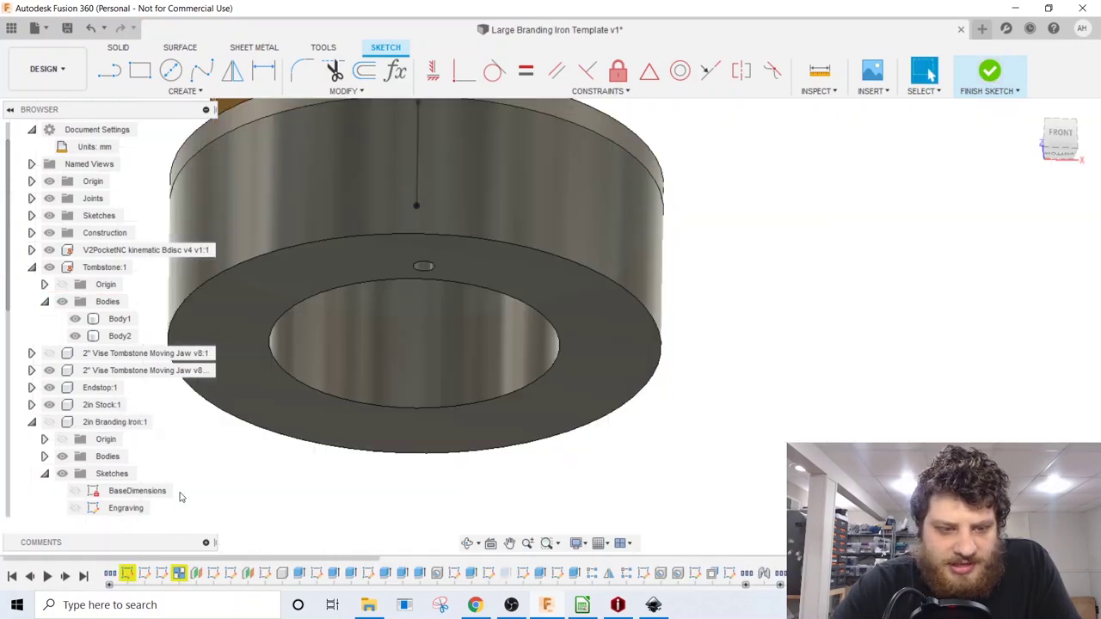
left_click(989, 73)
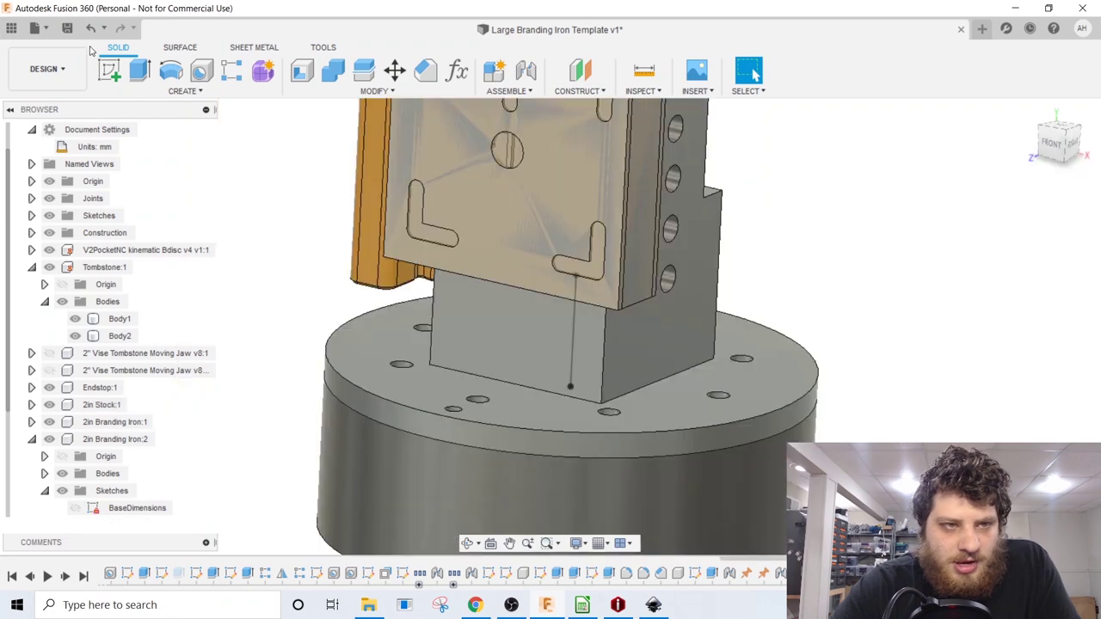
Step: Save the design as a new file named JF Gunworks
left_click(50, 31)
left_click(64, 193)
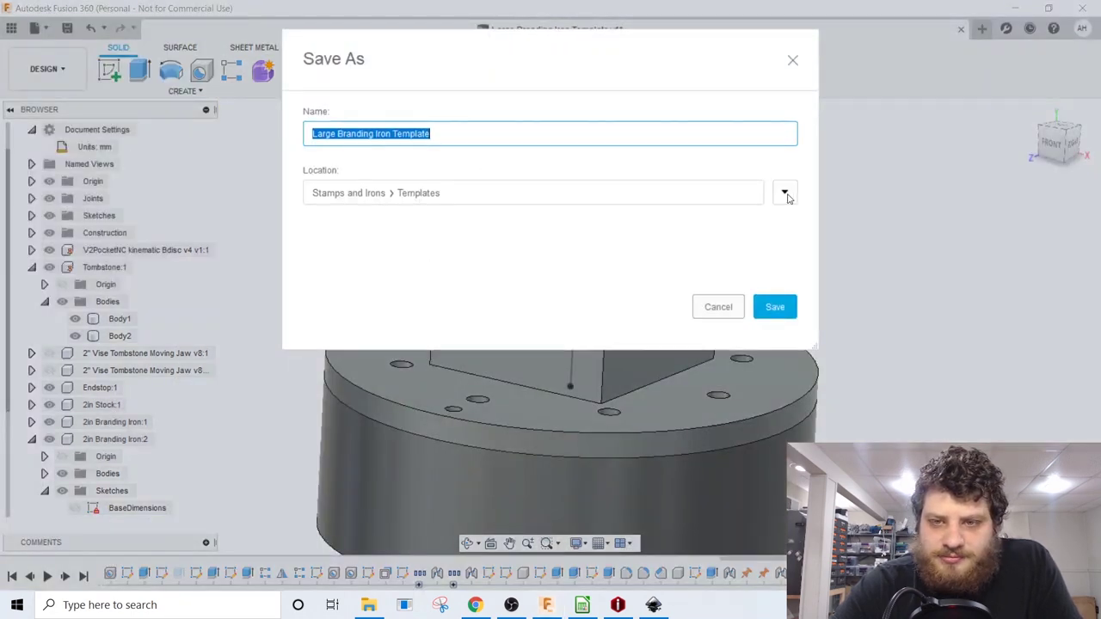
left_click(784, 192)
left_click(542, 316)
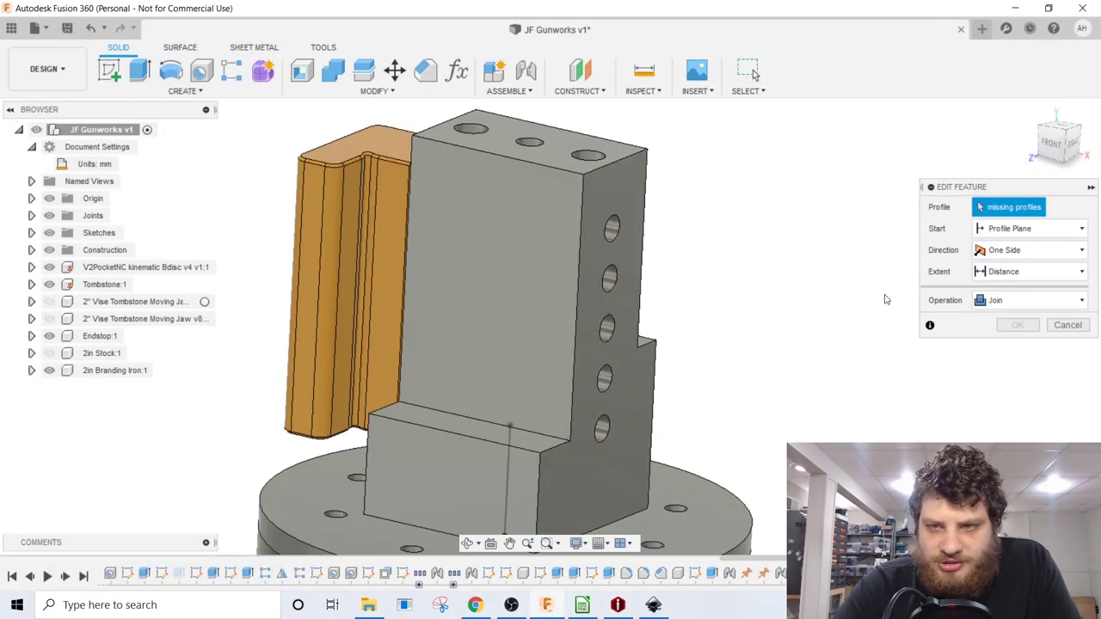
Step: Activate the 2in Branding Iron component and select the maple leaf pieces, J and F as the engraving extrusion's missing profiles
middle_click_drag(885, 297, 795, 403)
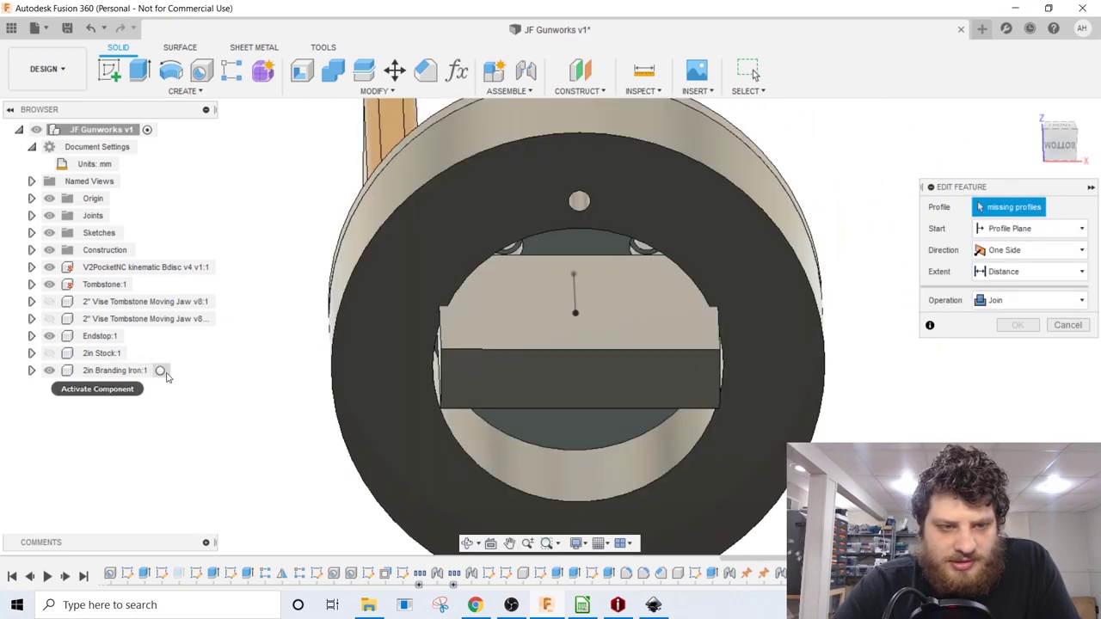
left_click(163, 373)
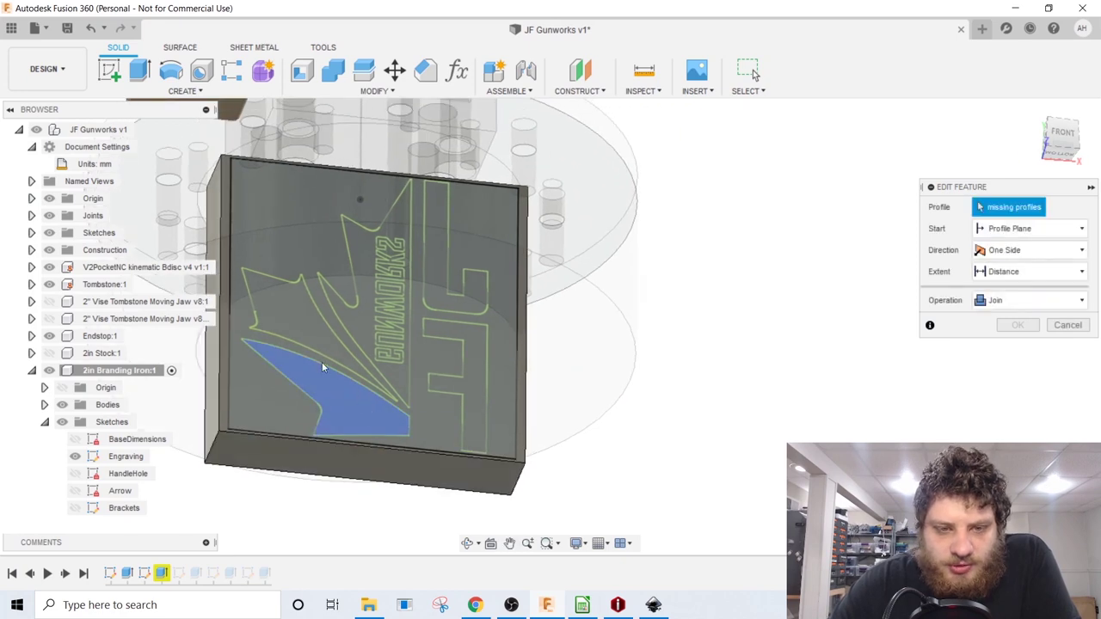
left_click(322, 367)
left_click(315, 319)
left_click(365, 319)
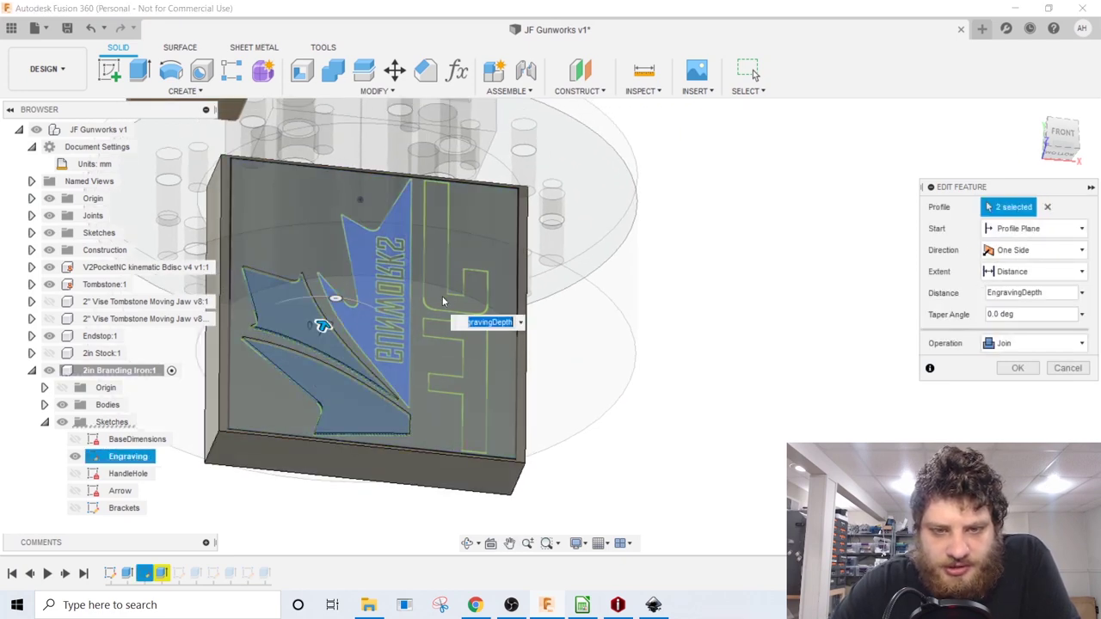
left_click(438, 301)
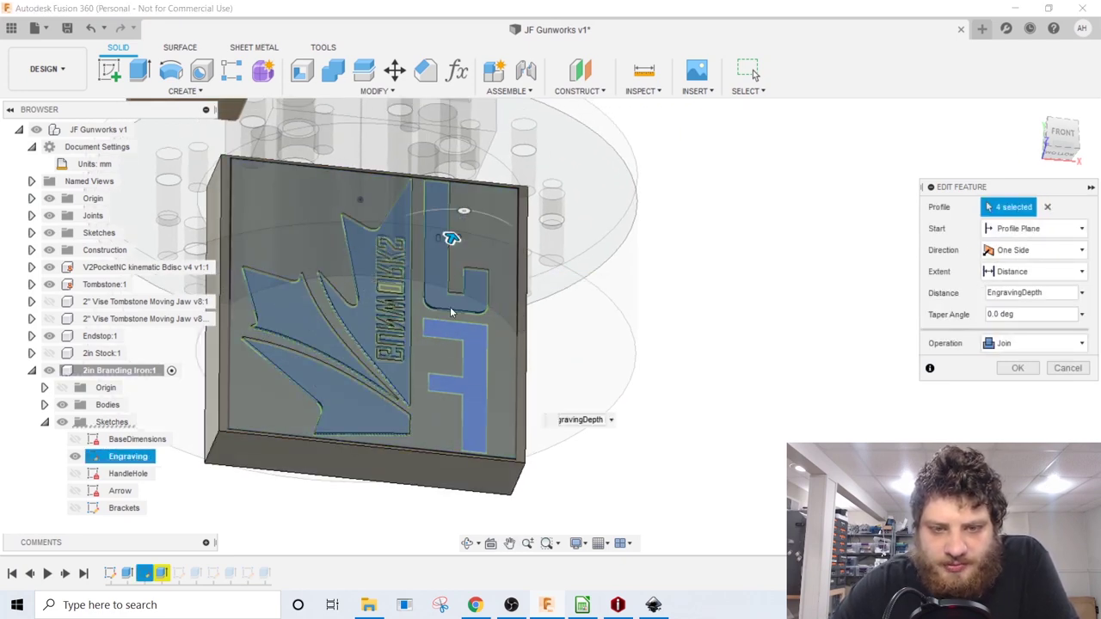
Step: Add the enclosed areas inside the GUNWORKS letters to the extrusion profiles and accept the feature at EngravingDepth with Join
scroll(482, 430, "up", 5)
left_click(378, 301)
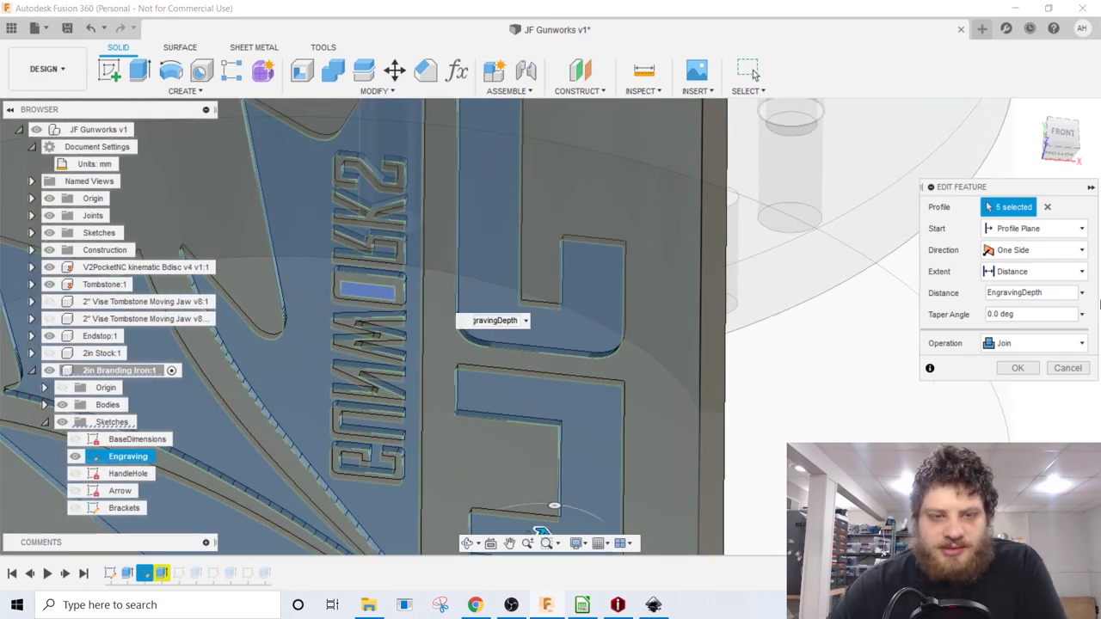
left_click(1066, 135)
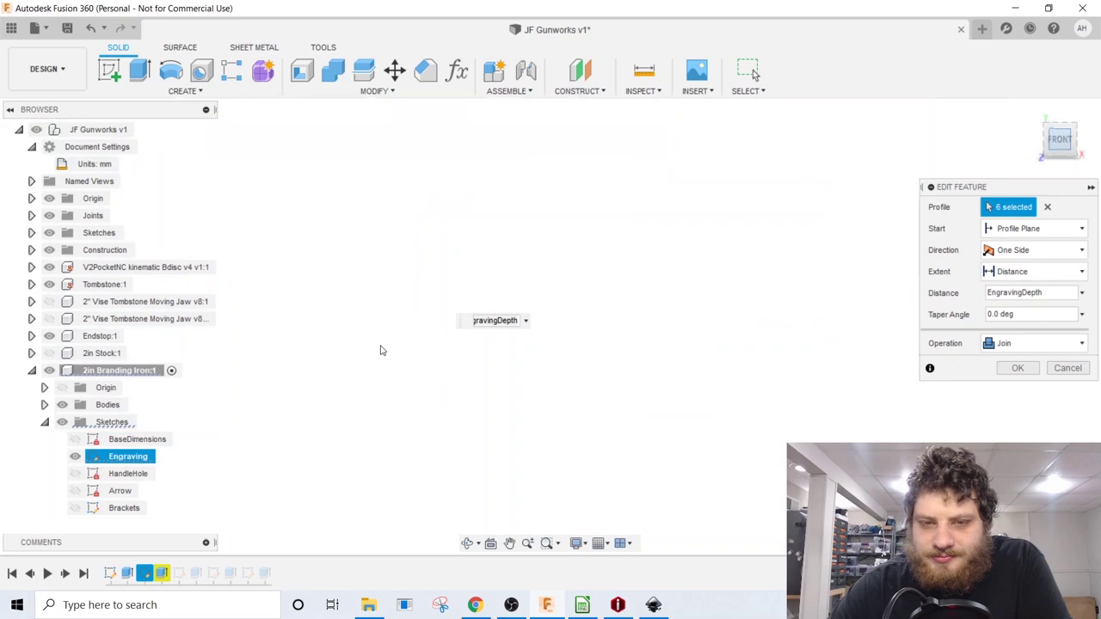
mouse_move(381, 349)
middle_mouse_down()
mouse_move(571, 442)
mouse_move(564, 516)
middle_mouse_up()
middle_click_drag(589, 280, 510, 541)
mouse_move(584, 255)
middle_mouse_down()
mouse_move(528, 516)
mouse_move(558, 404)
mouse_move(528, 266)
middle_mouse_up()
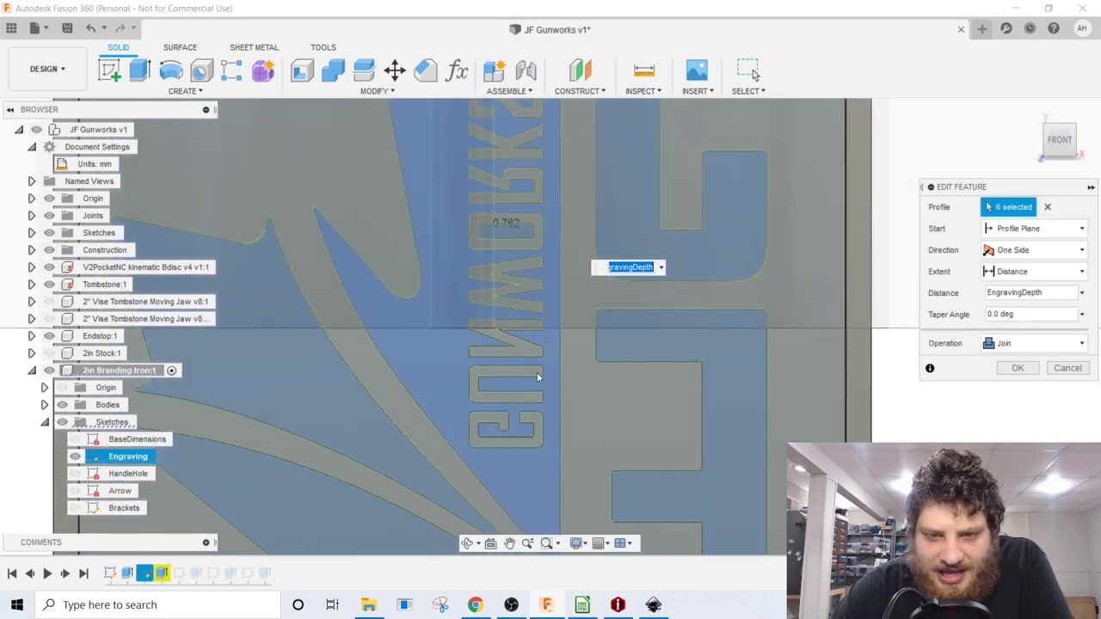
scroll(530, 386, "down", 2)
left_click(1032, 368)
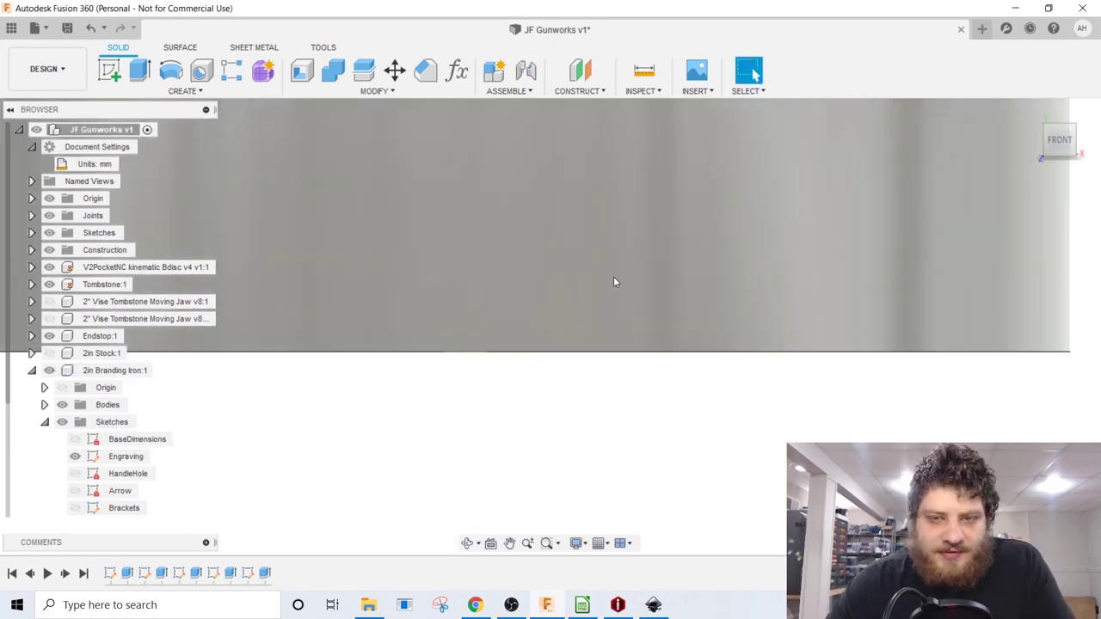
Step: Examine the raised mirrored logo on the branding iron's face, including the GUNWORKS lettering and leaf edges
scroll(614, 279, "down", 4)
middle_click_drag(638, 172, 638, 342)
scroll(638, 340, "down", 3)
middle_click_drag(599, 146, 632, 288)
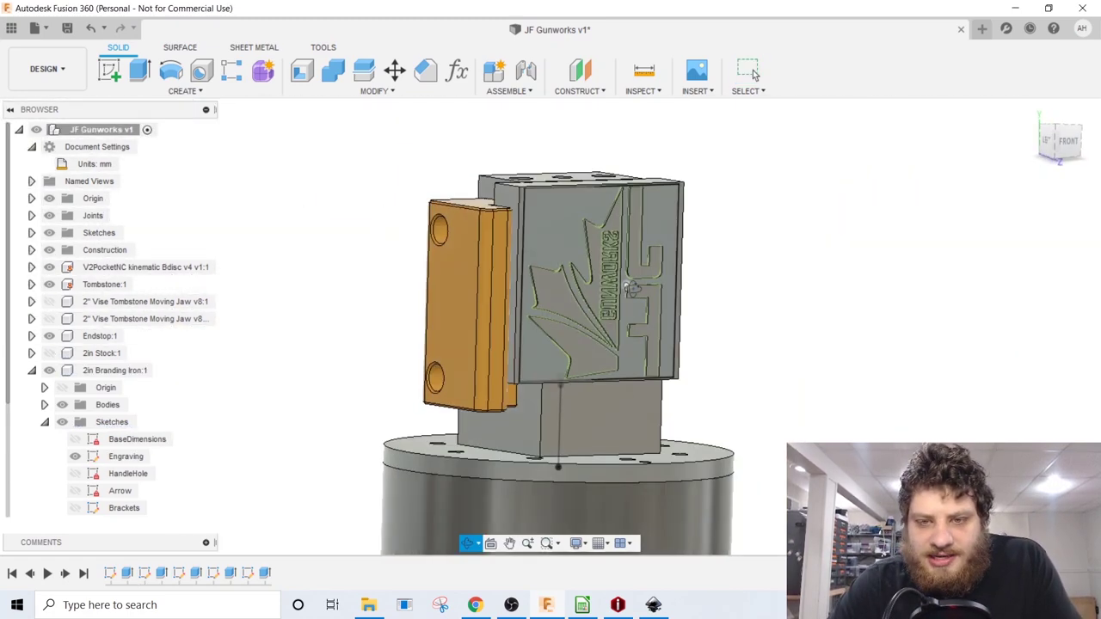
left_click(753, 69)
scroll(602, 276, "up", 10)
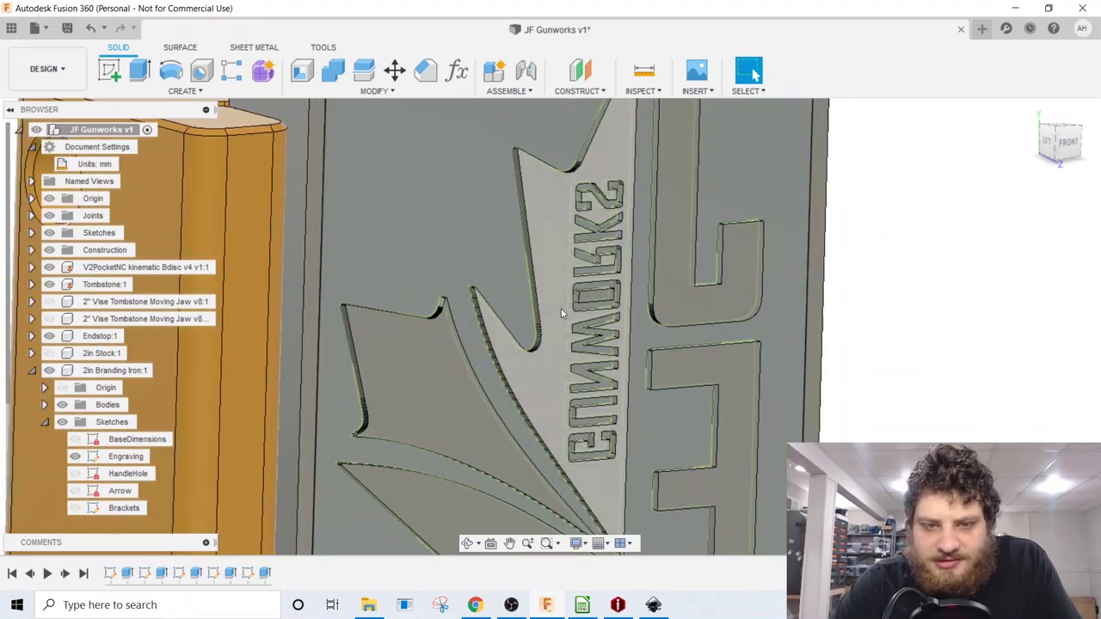
scroll(559, 312, "down", 2)
middle_click_drag(546, 336, 487, 369, "shift")
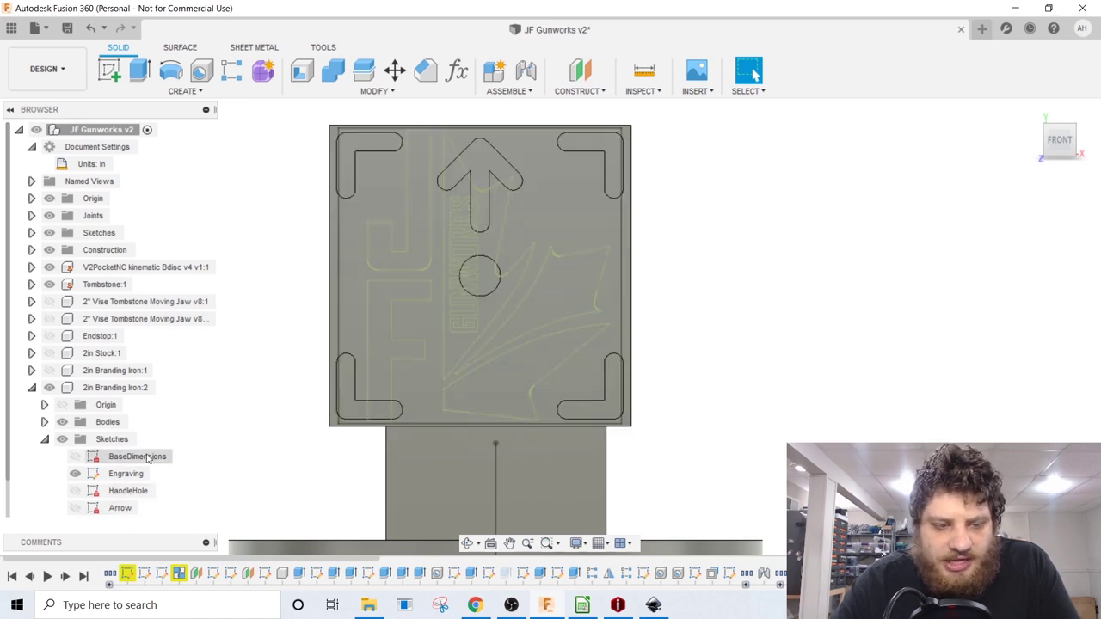
Step: Open the Brackets sketch for editing and delete the 0.113 dimensions tying the corner brackets to the plate edges
double_click(114, 506)
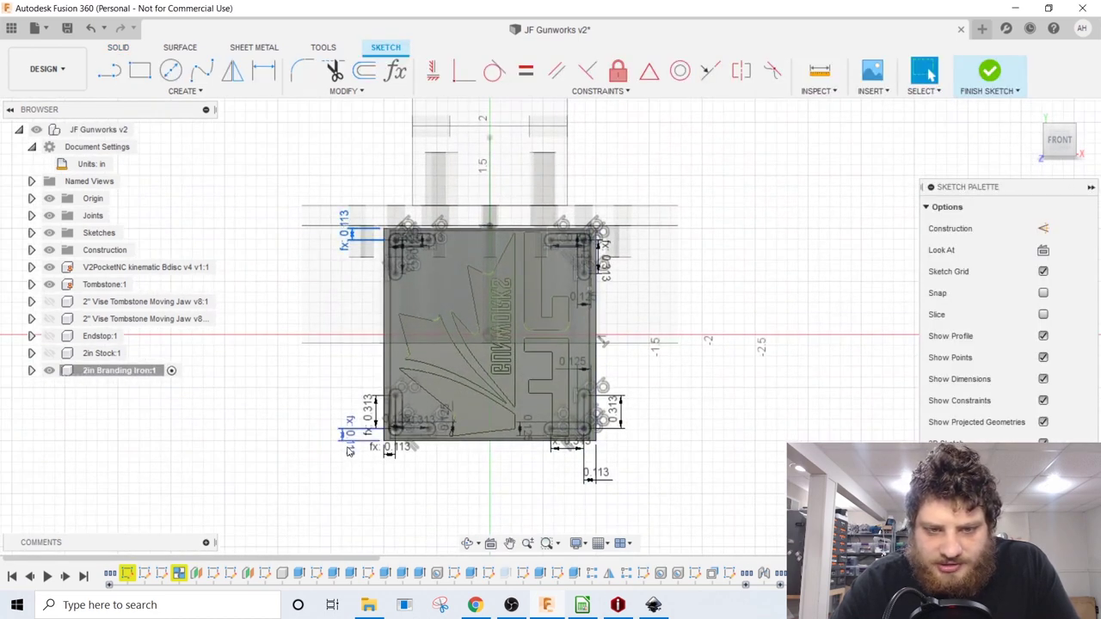
key("Delete")
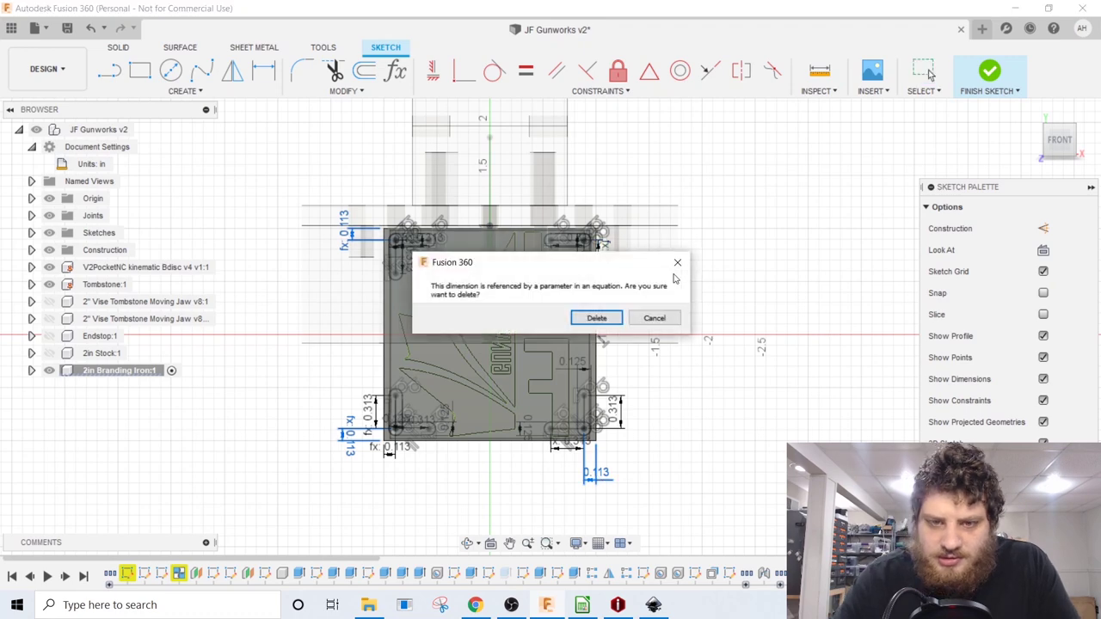
left_click(591, 320)
Step: Move the lower corner bracket beneath the F inward so its outer side lines up with the F's outer edge
scroll(563, 428, "up", 5)
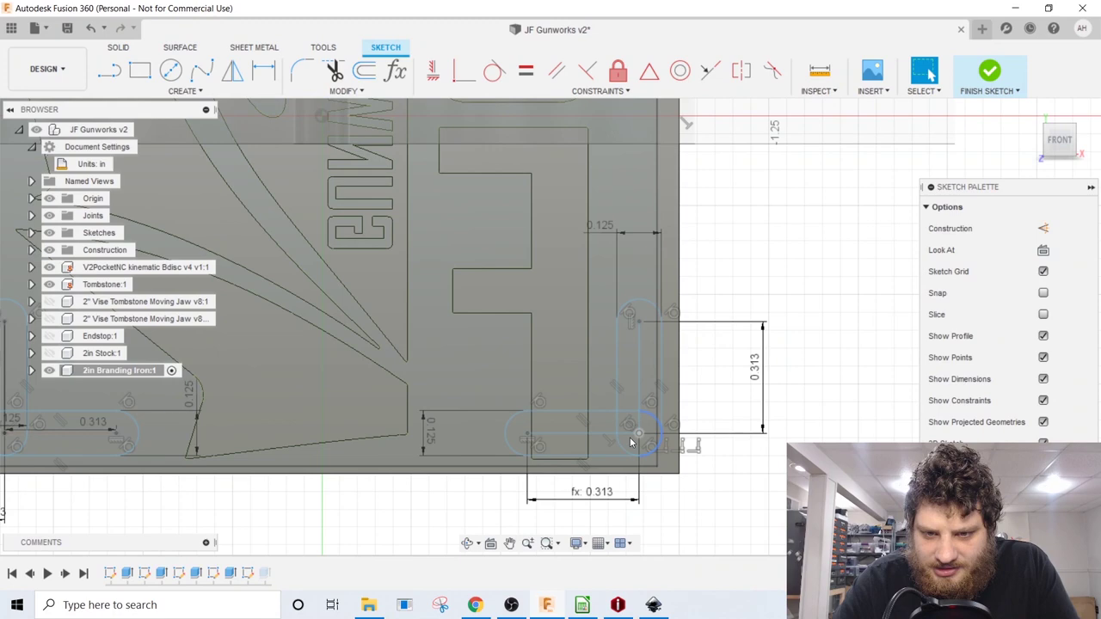
left_click_drag(630, 442, 590, 441)
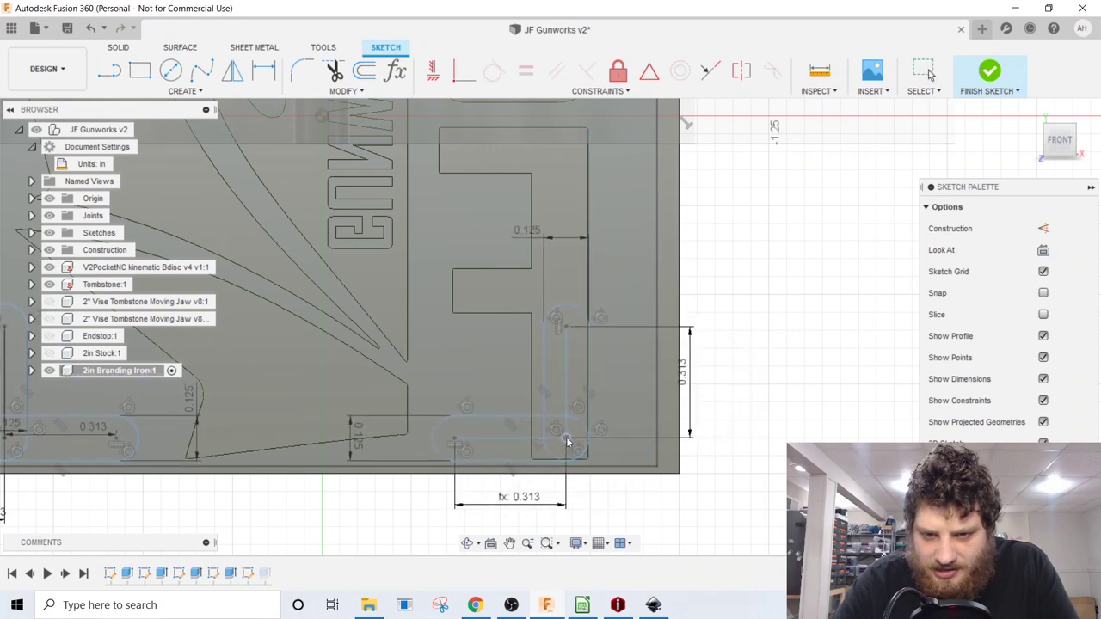
scroll(566, 437, "down", 5)
middle_click_drag(518, 350, 493, 409)
key("Escape")
scroll(550, 218, "up", 5)
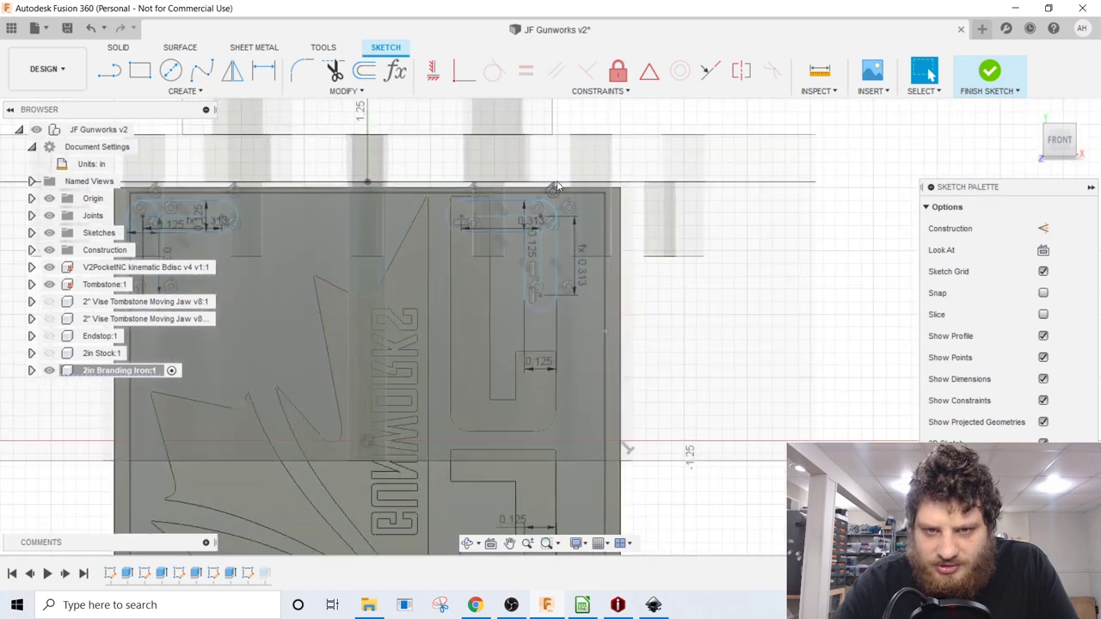
Step: Move the leaf-side corner brackets inward so they sit behind the leaf's outer tips, and finish the Brackets sketch
scroll(528, 241, "down", 5)
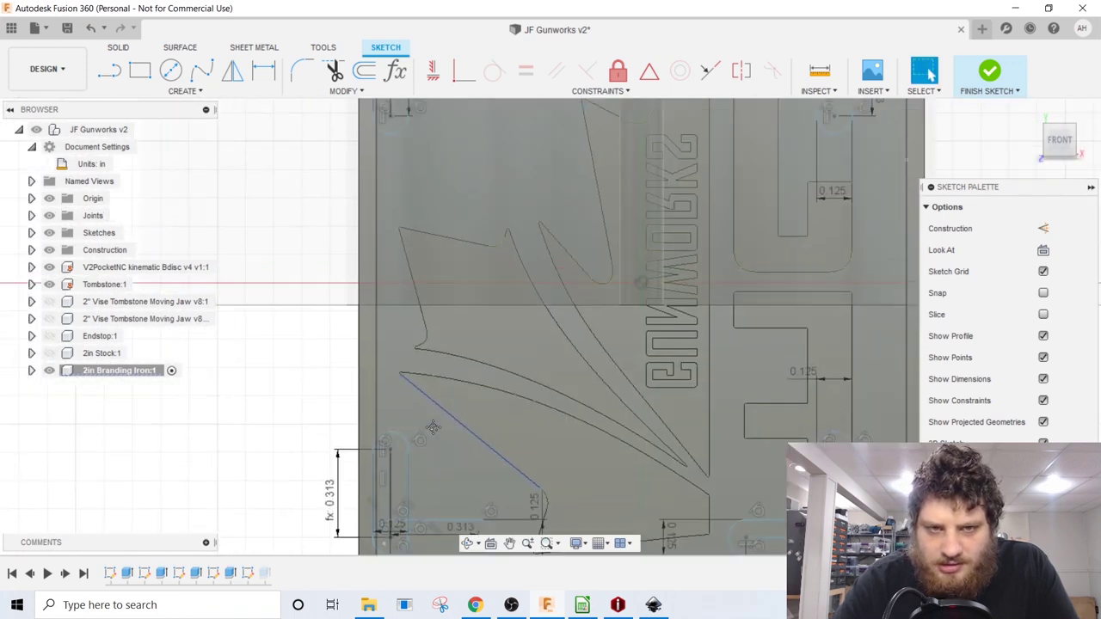
scroll(381, 408, "up", 5)
left_click(381, 406)
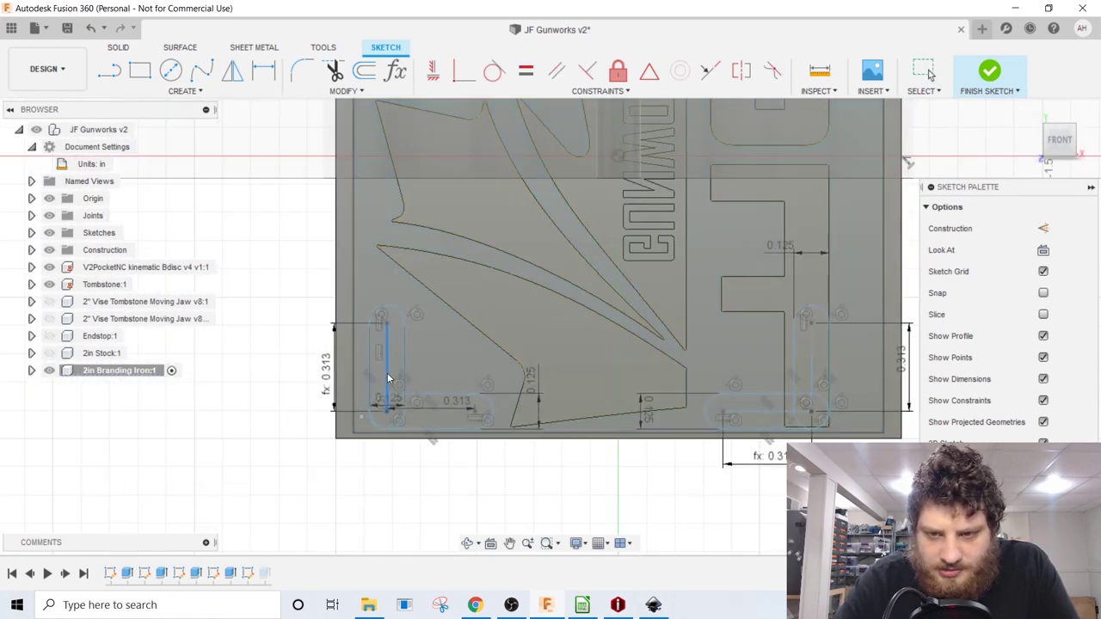
scroll(387, 373, "down", 5)
scroll(411, 160, "up", 4)
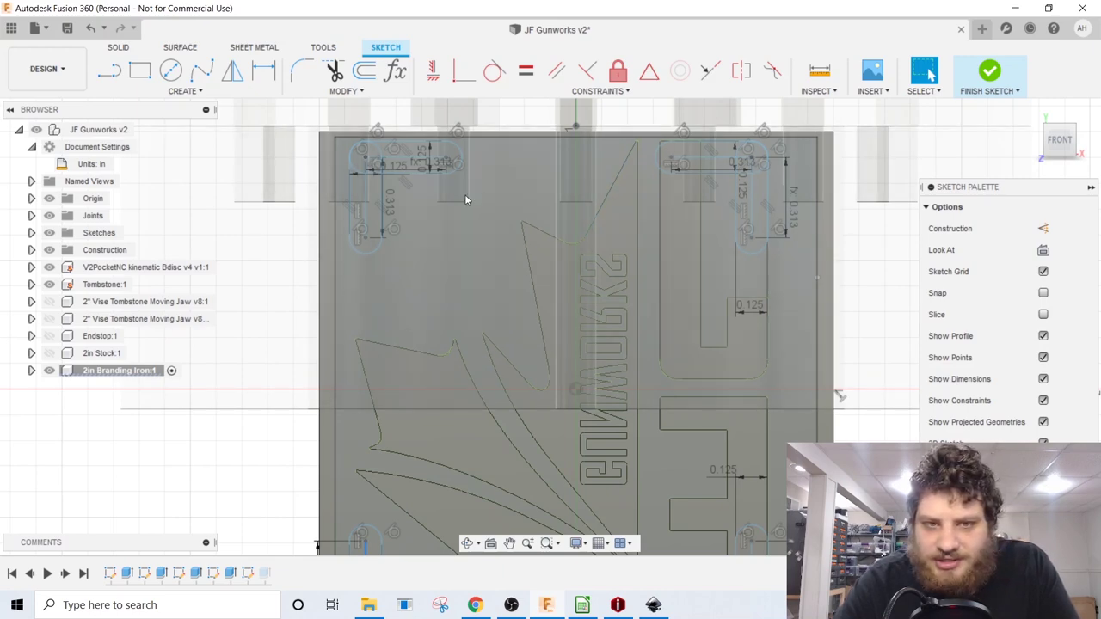
scroll(734, 197, "down", 1)
middle_click_drag(733, 198, 650, 110)
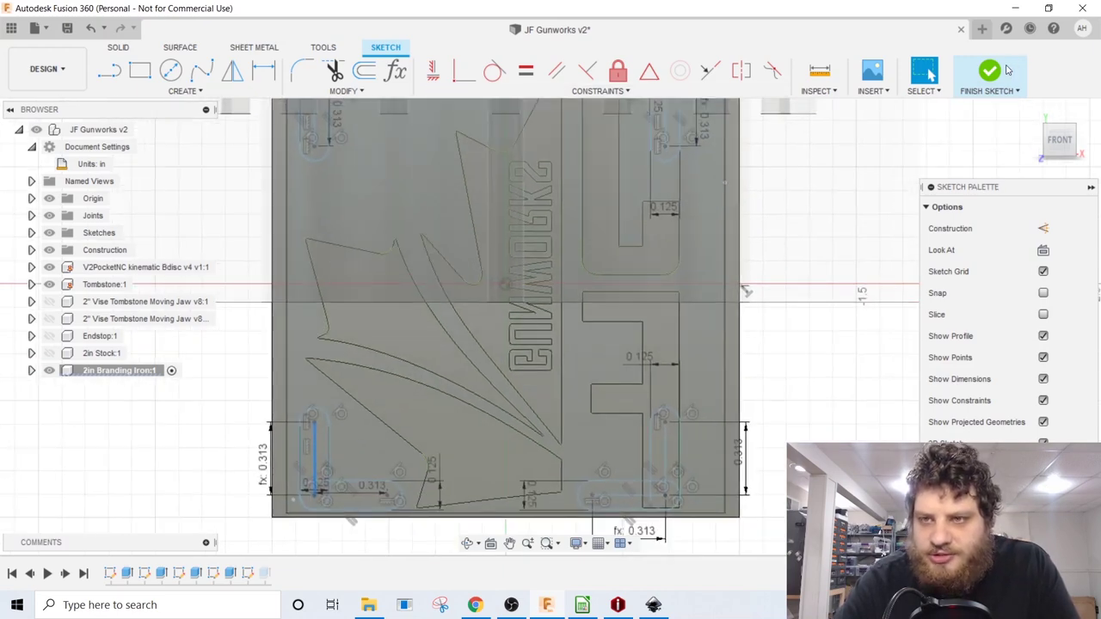
left_click(1008, 70)
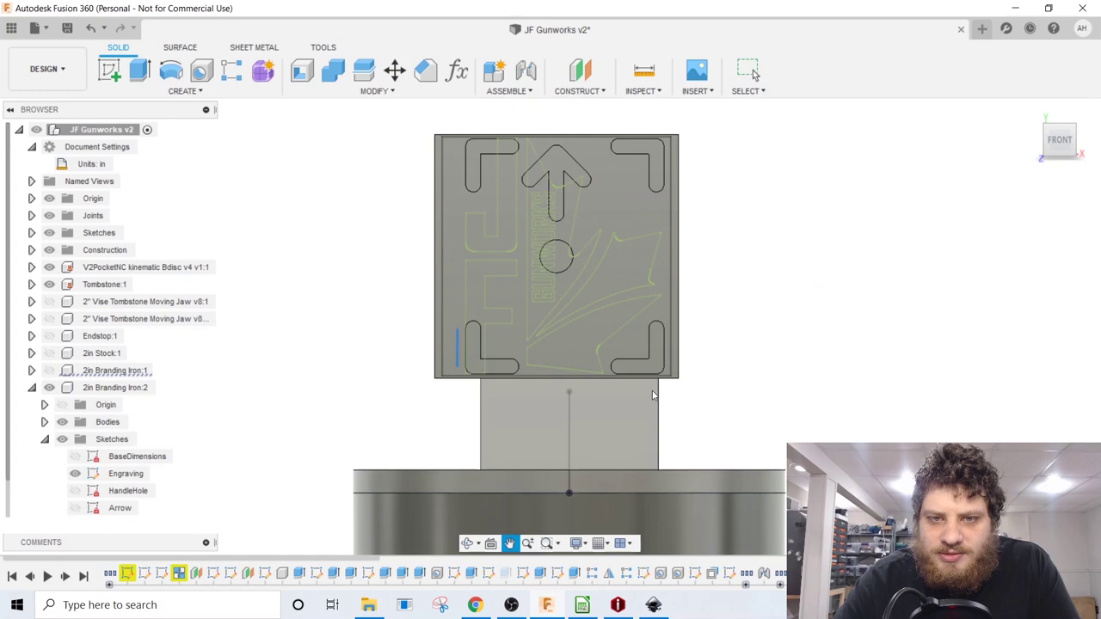
Step: Check the arrow, hole and corner bracket layout on the back plate and switch to the Manufacture workspace
scroll(583, 238, "up", 2)
scroll(582, 237, "down", 1)
middle_click_drag(581, 230, 529, 212)
scroll(605, 229, "up", 1)
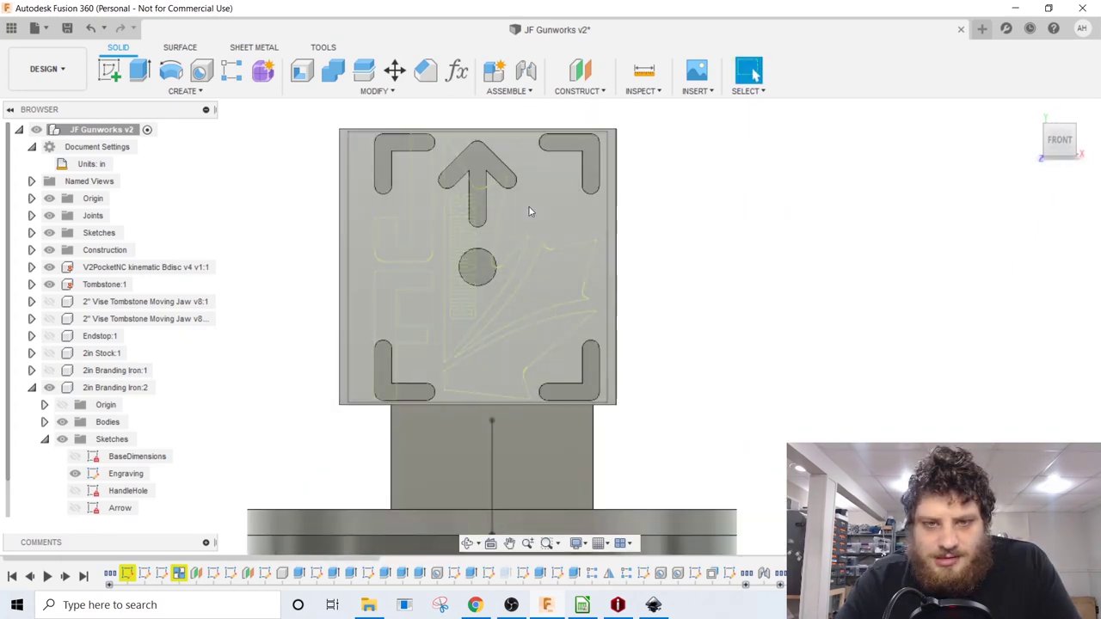
left_click(47, 69)
left_click(49, 232)
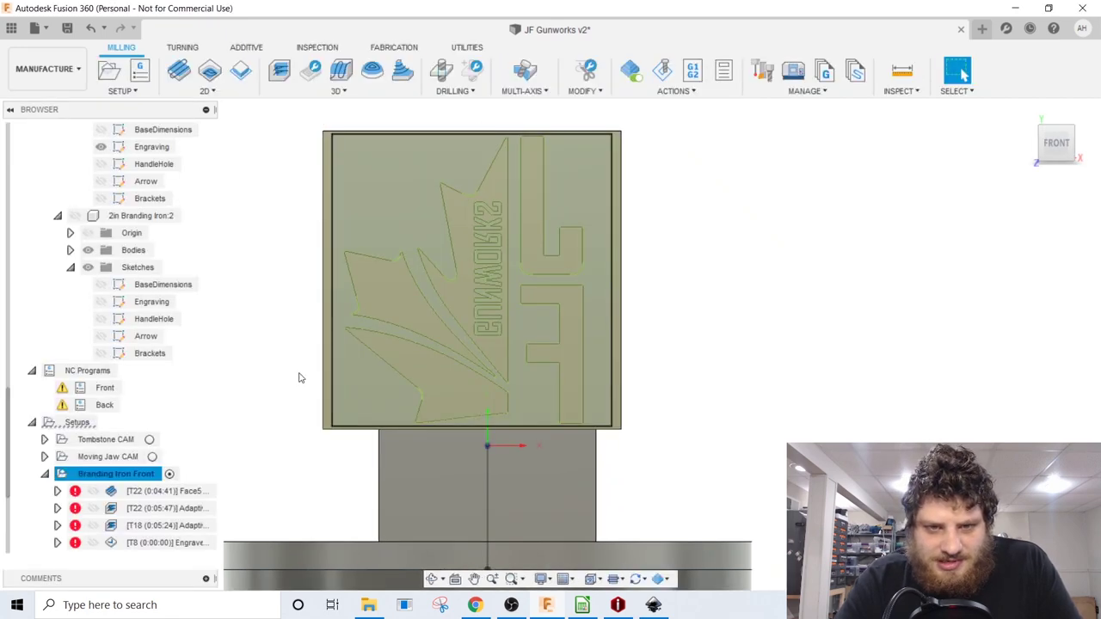
Step: Open the Engrave2 operation in the Branding Iron Front setup for editing and clear its missing references
scroll(97, 496, "down", 5)
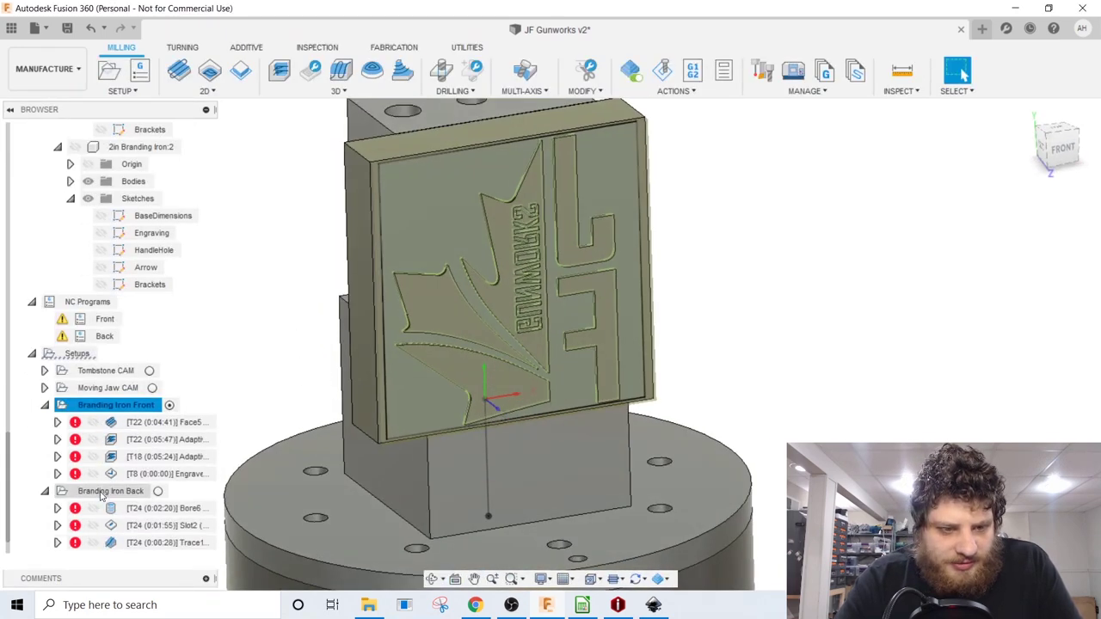
left_click(97, 497)
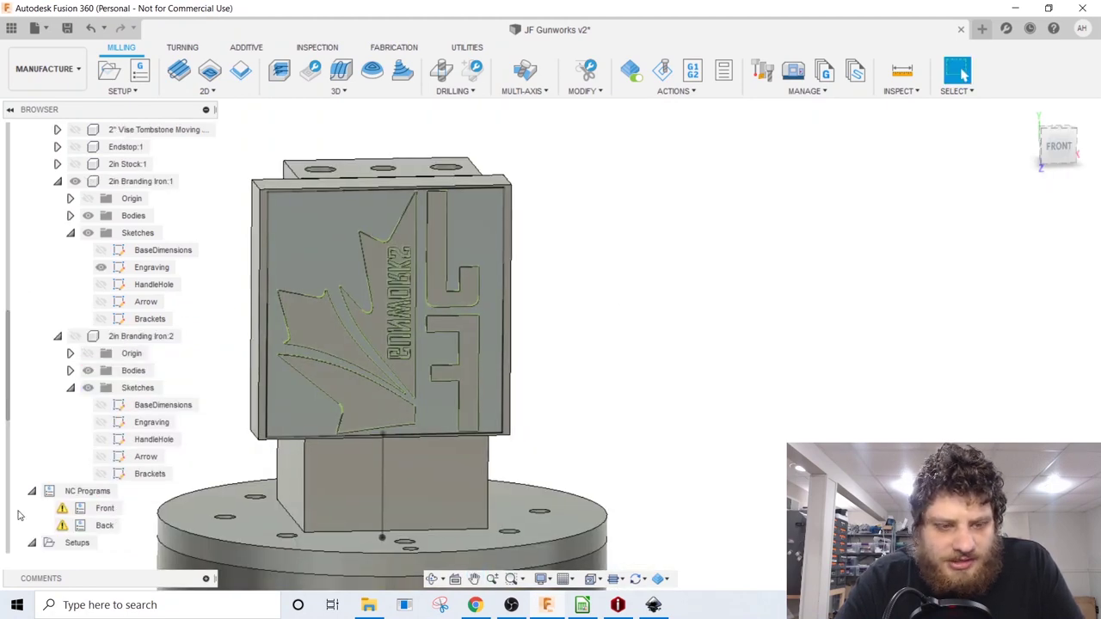
scroll(76, 494, "down", 4)
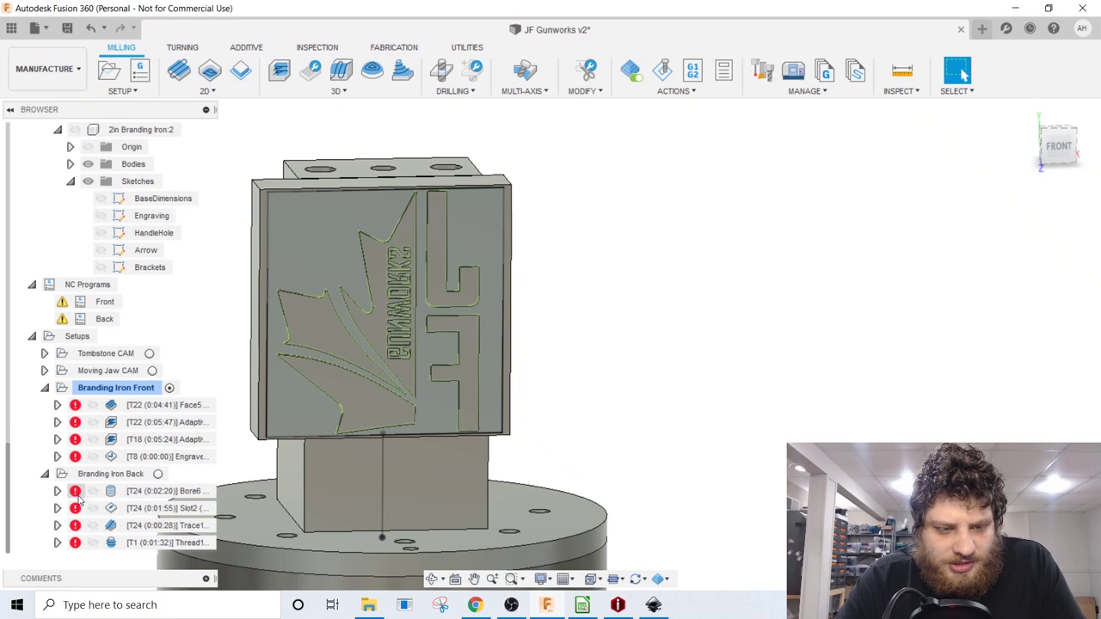
double_click(121, 456)
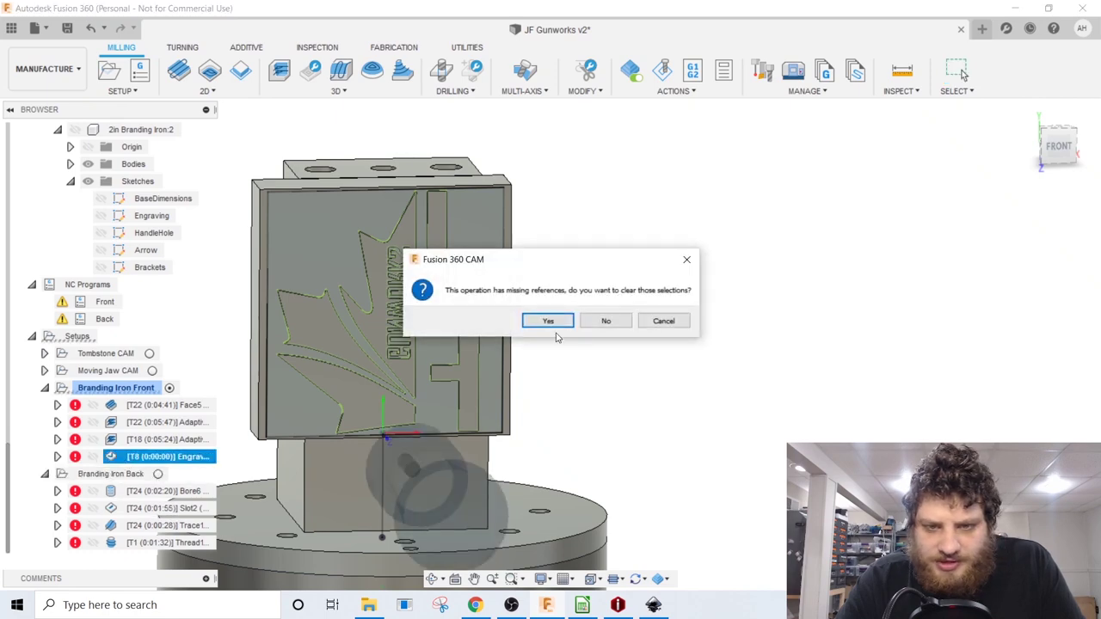
left_click(566, 327)
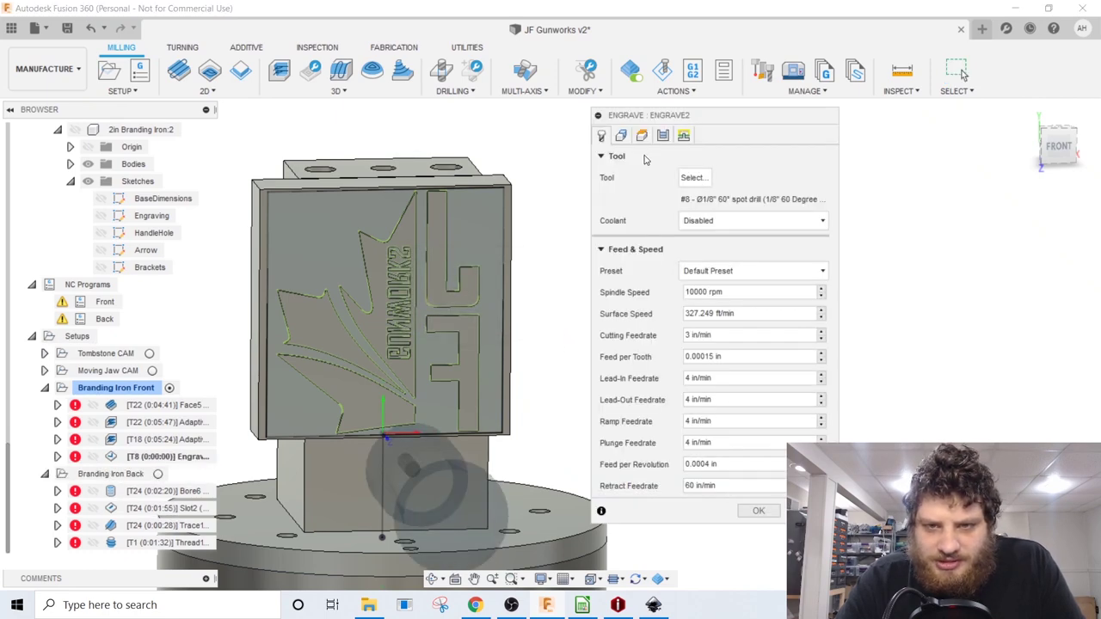
Step: Choose the Engraving sketch of 2in Branding Iron:1 as the contour geometry for Engrave2
left_click(620, 137)
mouse_move(599, 311)
middle_mouse_down("shift")
mouse_move(613, 368)
mouse_move(536, 321)
mouse_move(499, 284)
mouse_move(516, 275)
middle_mouse_up("shift")
scroll(425, 322, "up", 3)
left_click(730, 177)
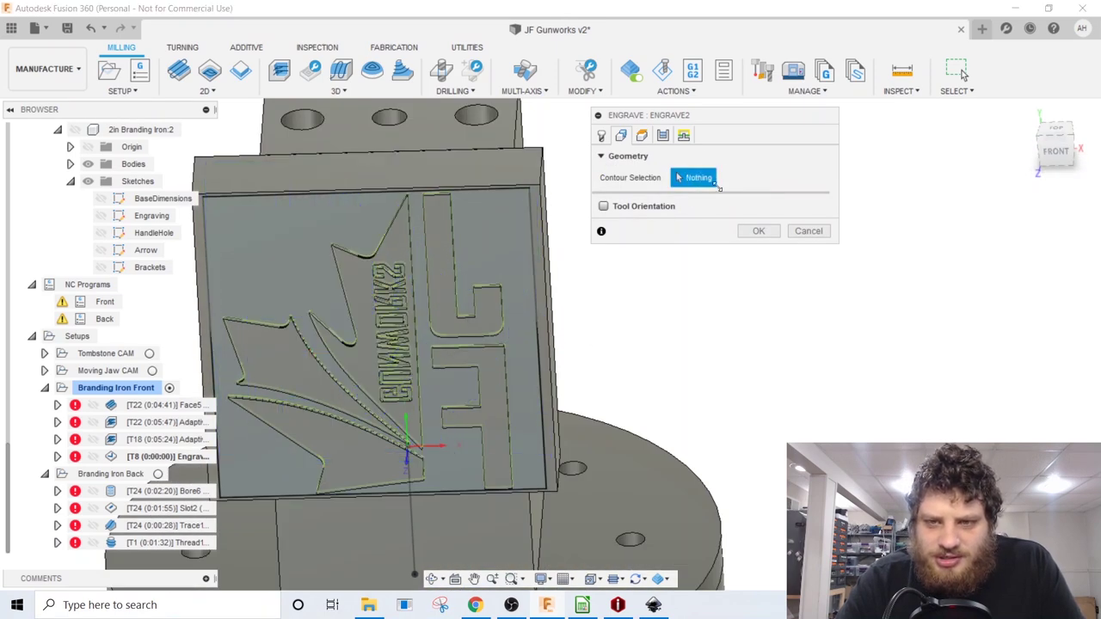
middle_click_drag(217, 246, 225, 281)
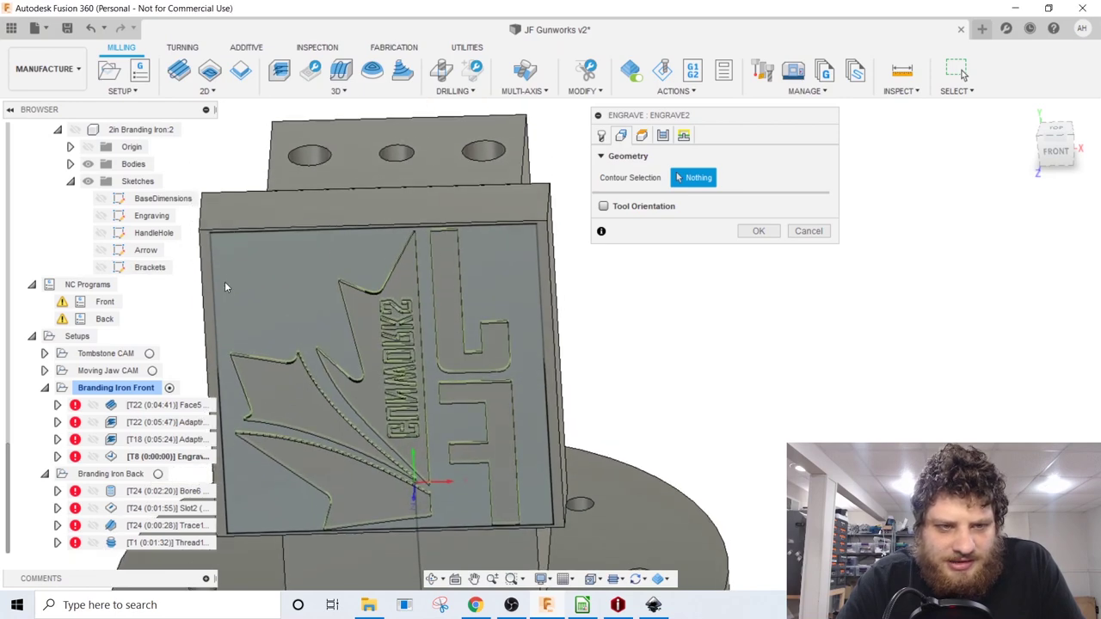
scroll(153, 251, "up", 1)
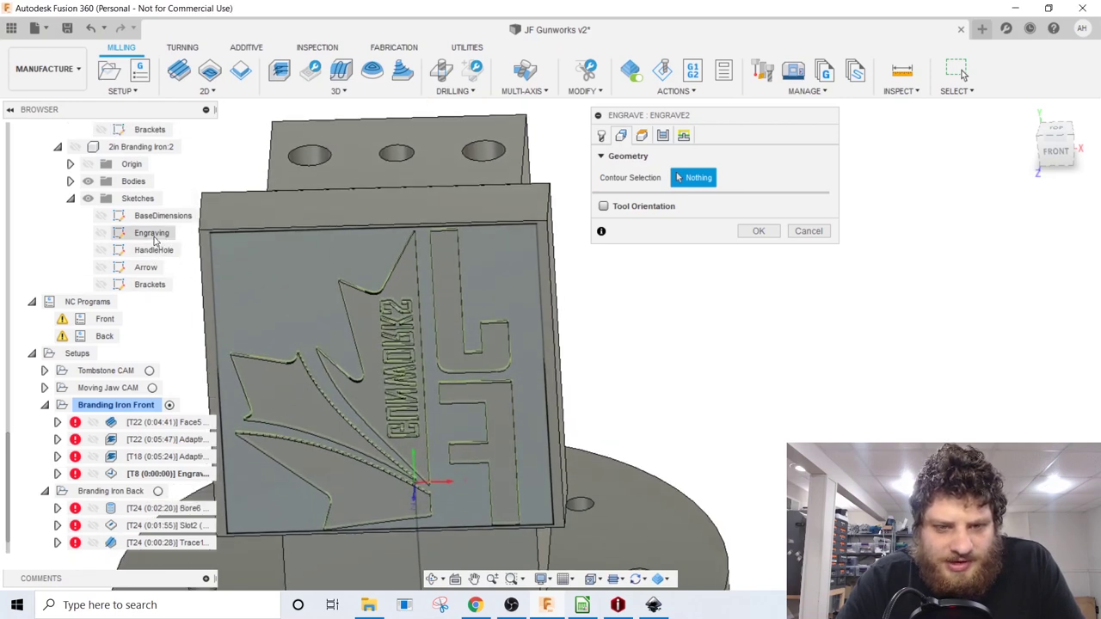
scroll(156, 236, "up", 3)
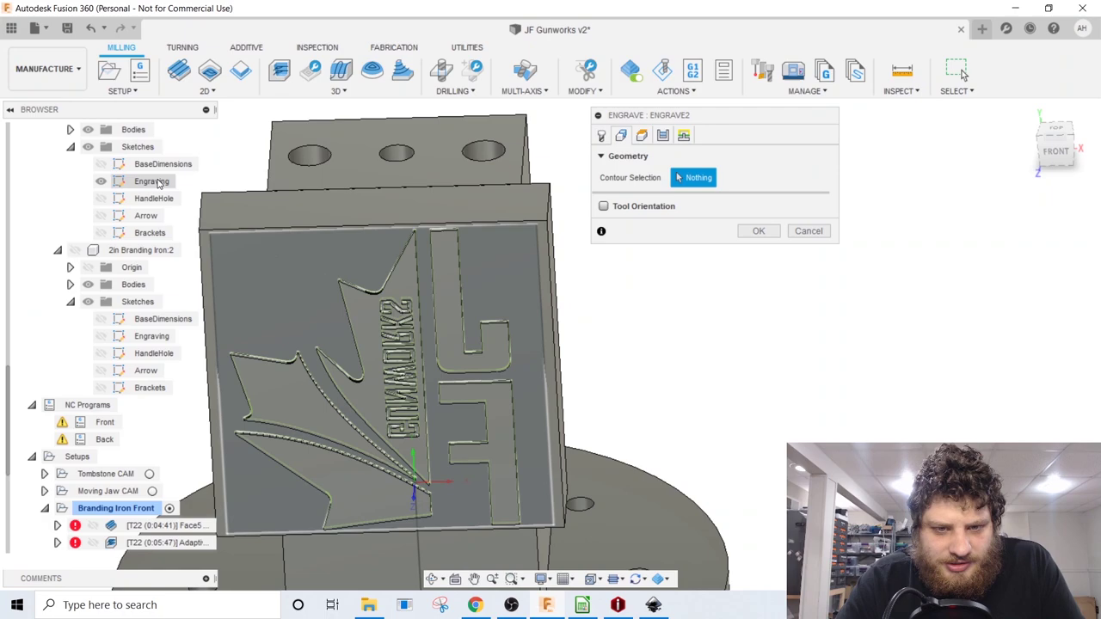
left_click(151, 182)
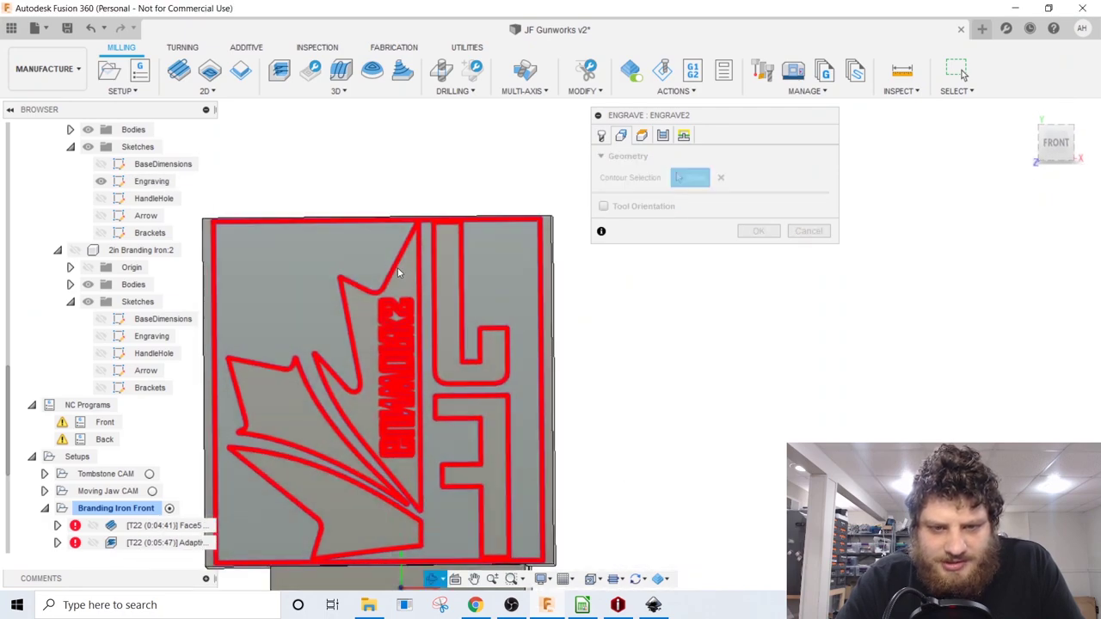
Step: Check the selected logo contours and the pass settings, and accept the Engrave2 operation
middle_click_drag(551, 315, 559, 269)
scroll(420, 354, "up", 5)
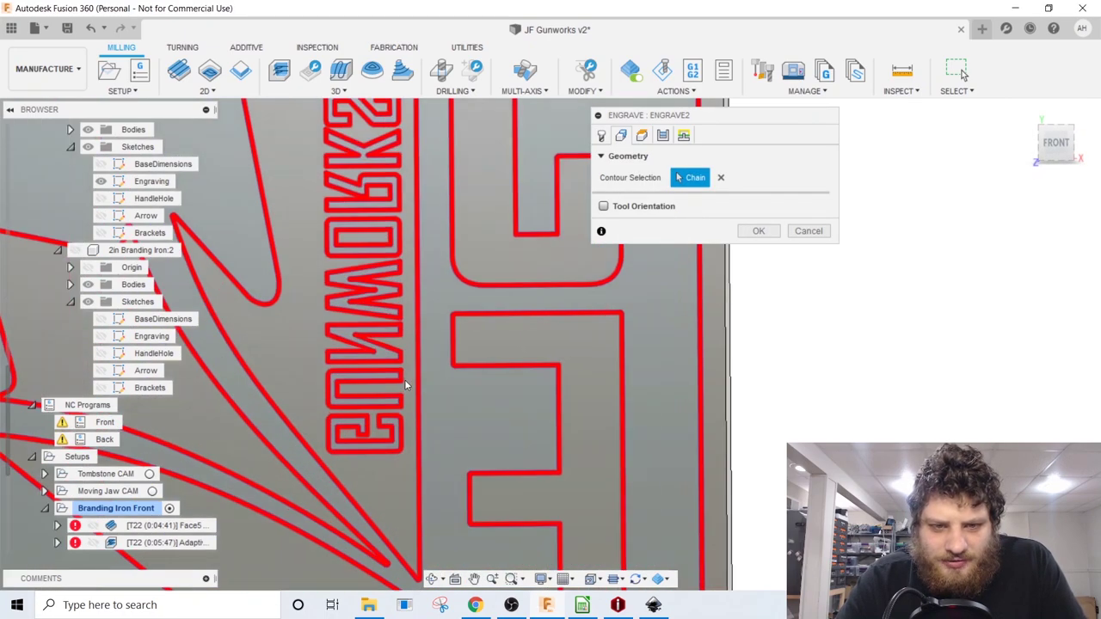
scroll(422, 381, "down", 4)
left_click(663, 135)
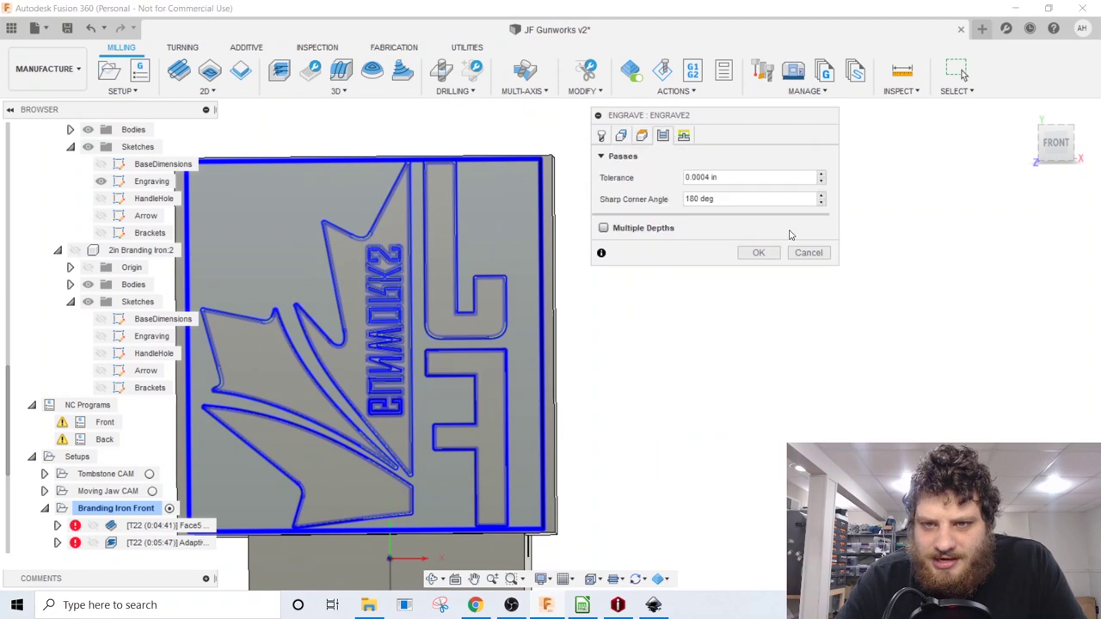
left_click(758, 252)
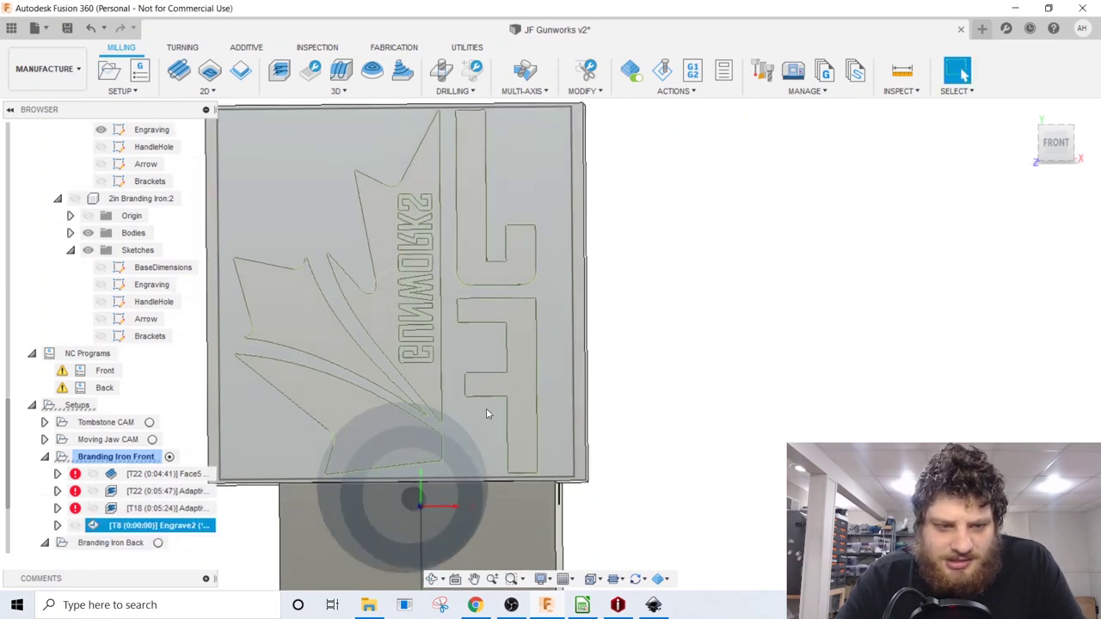
Step: Examine the Engrave2 toolpath around the F, the plate border and the bottom corners of the logo
scroll(457, 382, "up", 2)
middle_click_drag(451, 386, 375, 377, "shift")
scroll(376, 481, "up", 5)
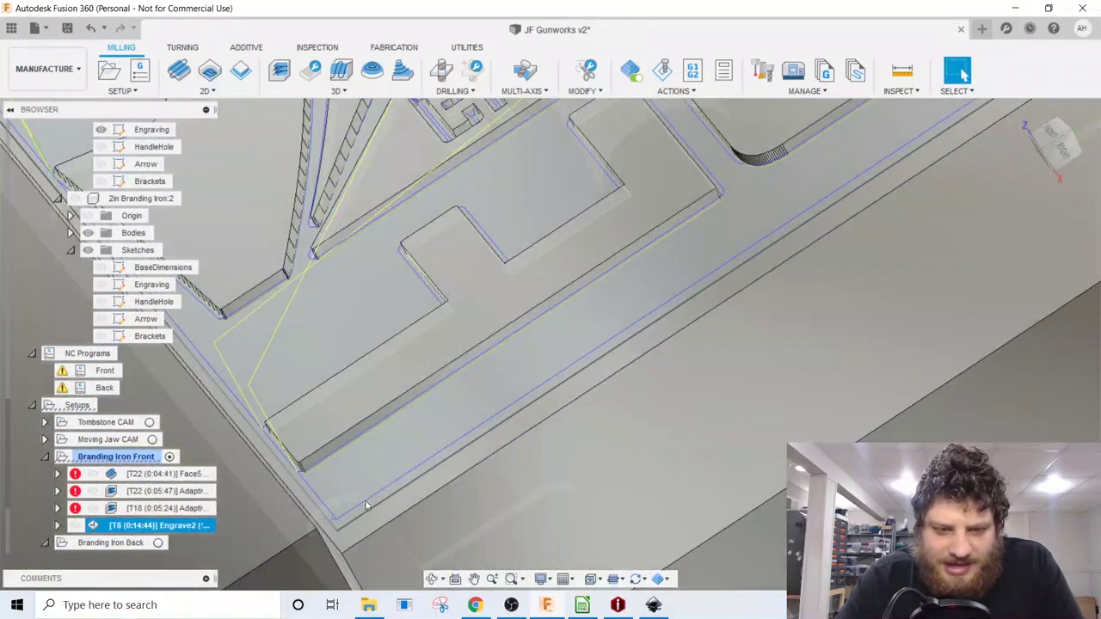
scroll(265, 433, "up", 5)
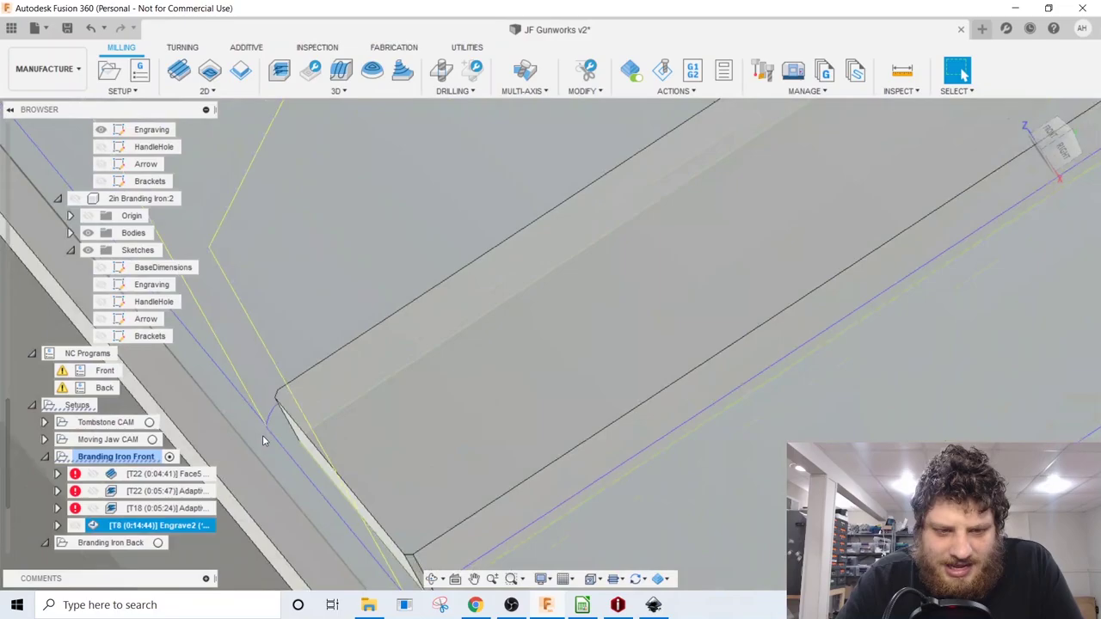
scroll(280, 399, "down", 4)
scroll(337, 407, "down", 3)
middle_click_drag(422, 342, 296, 462, "shift")
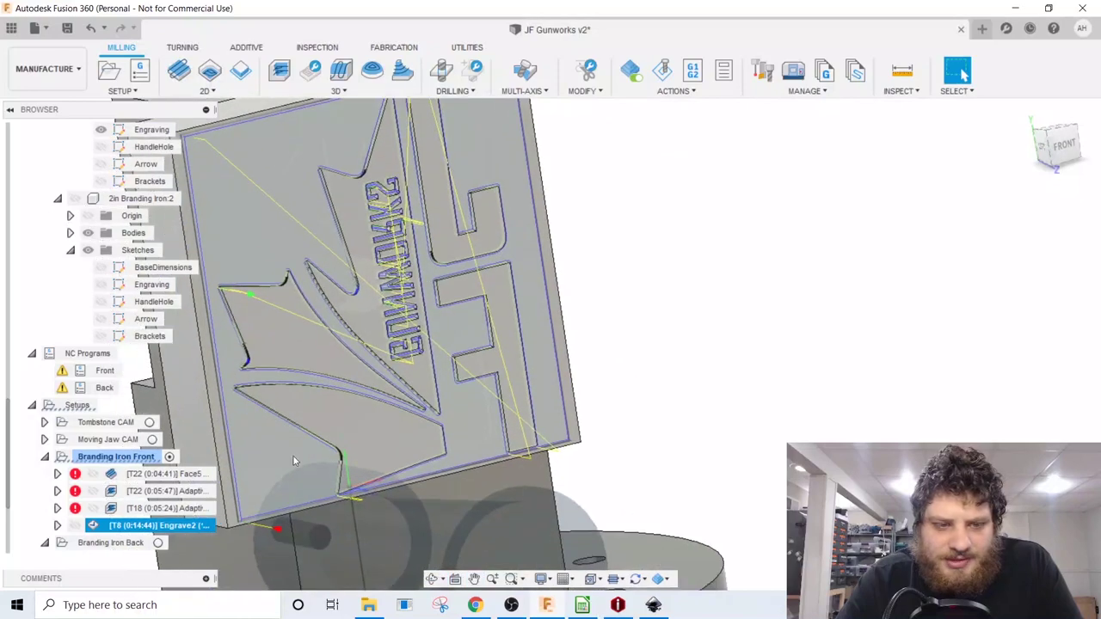
Step: Duplicate Engrave2 and set the copy's bottom height offset to -0.025 in from the model top
scroll(195, 503, "down", 2)
right_click(178, 460)
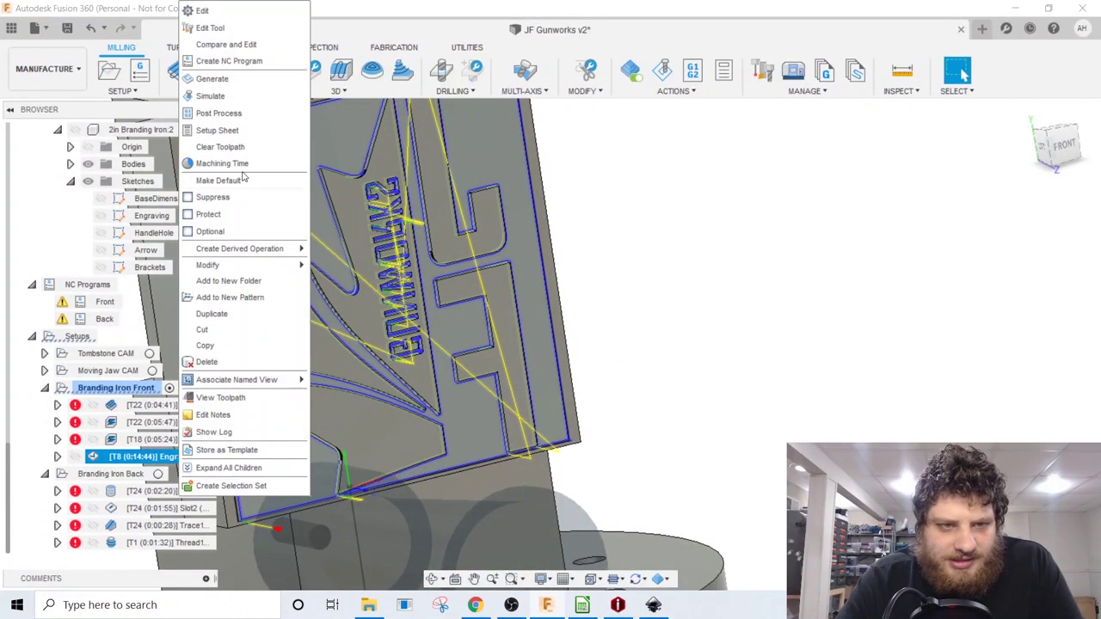
left_click(236, 312)
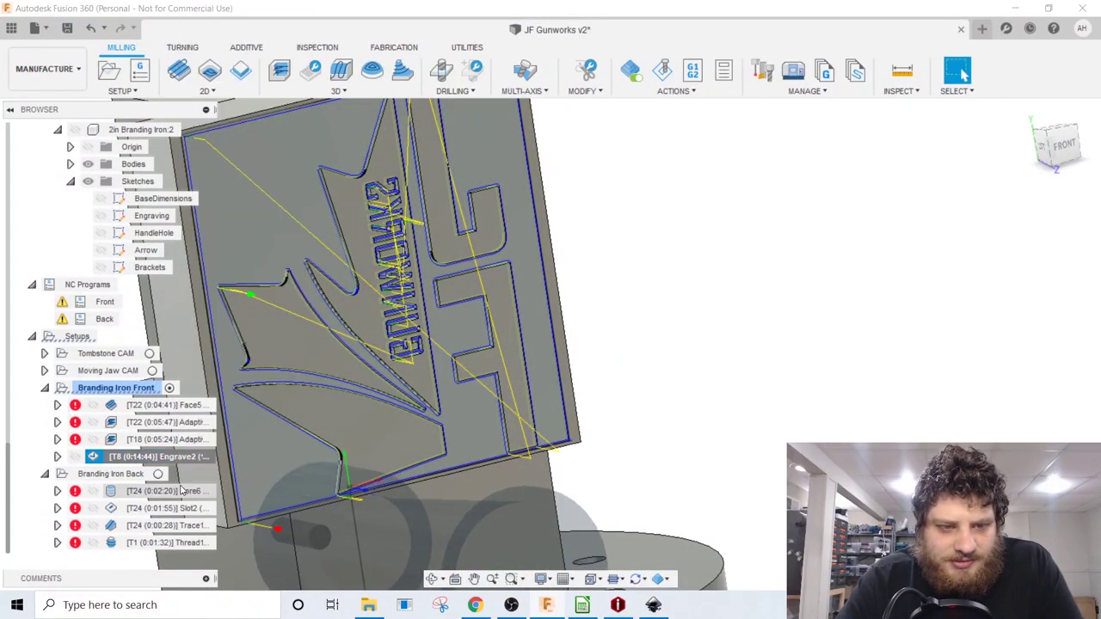
double_click(178, 460)
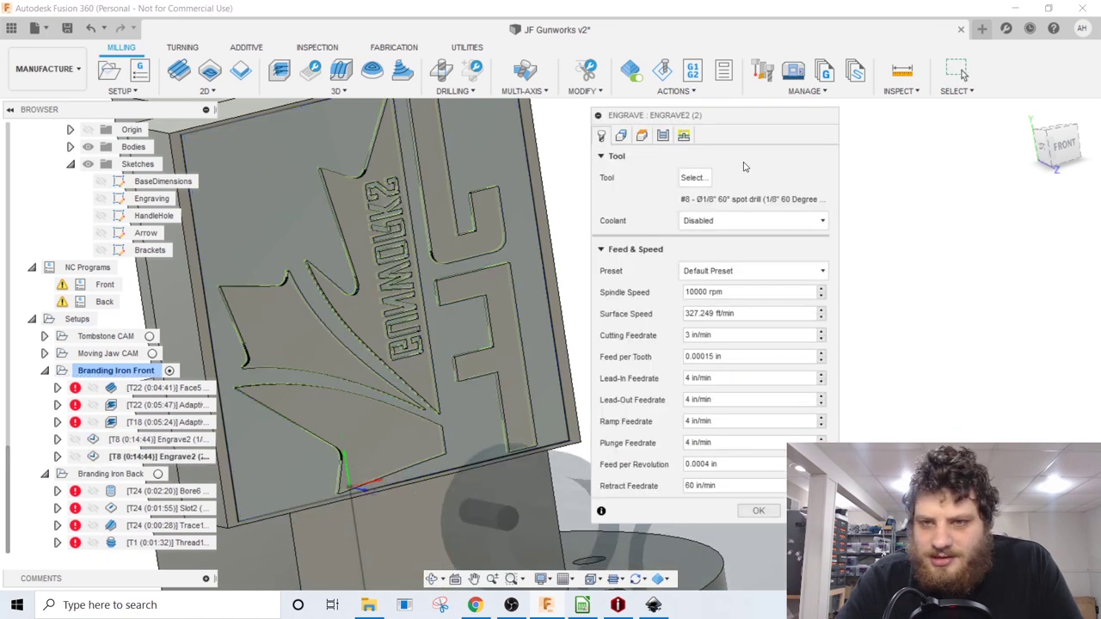
left_click(621, 135)
left_click(641, 136)
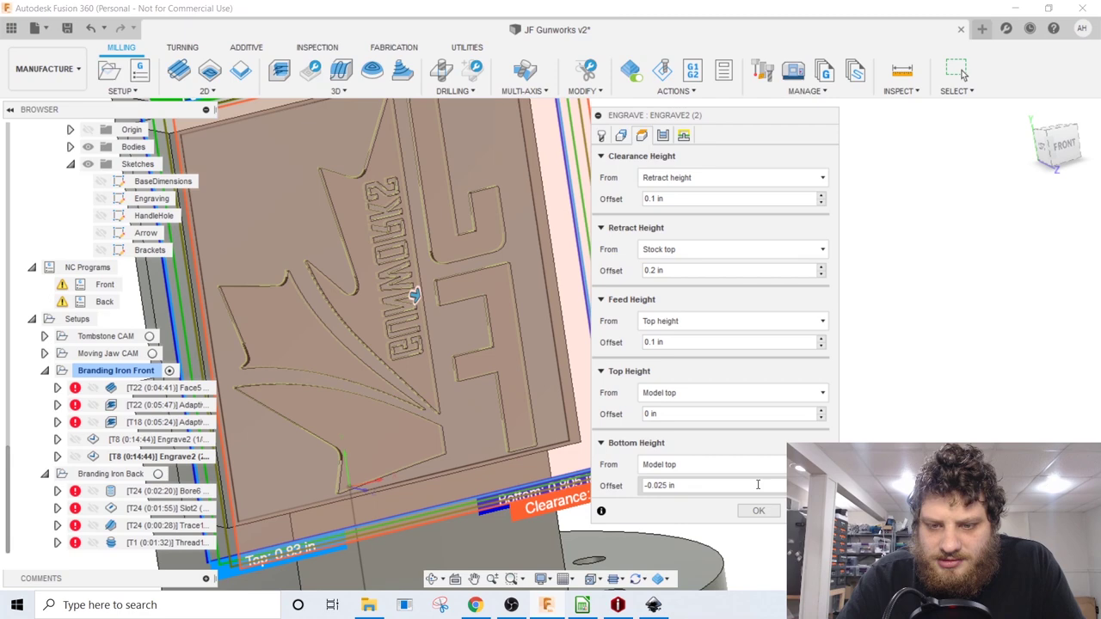
left_click(761, 512)
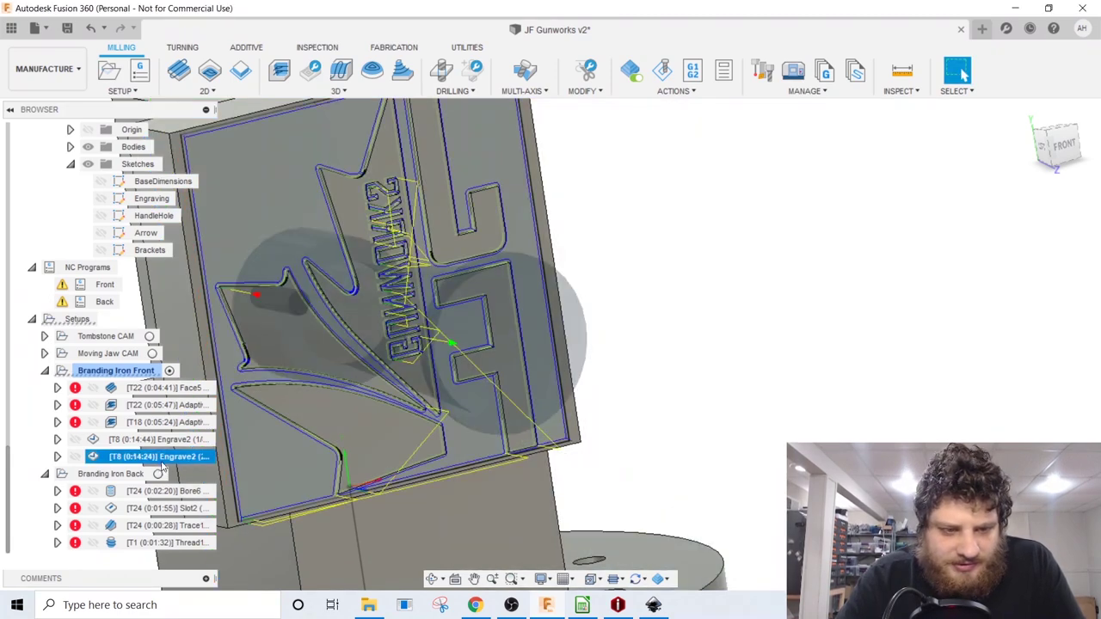
Step: Duplicate the second engraving operation and set the new copy's bottom offset to -0.029 in from the model top, with Multiple Depths off
right_click(168, 463)
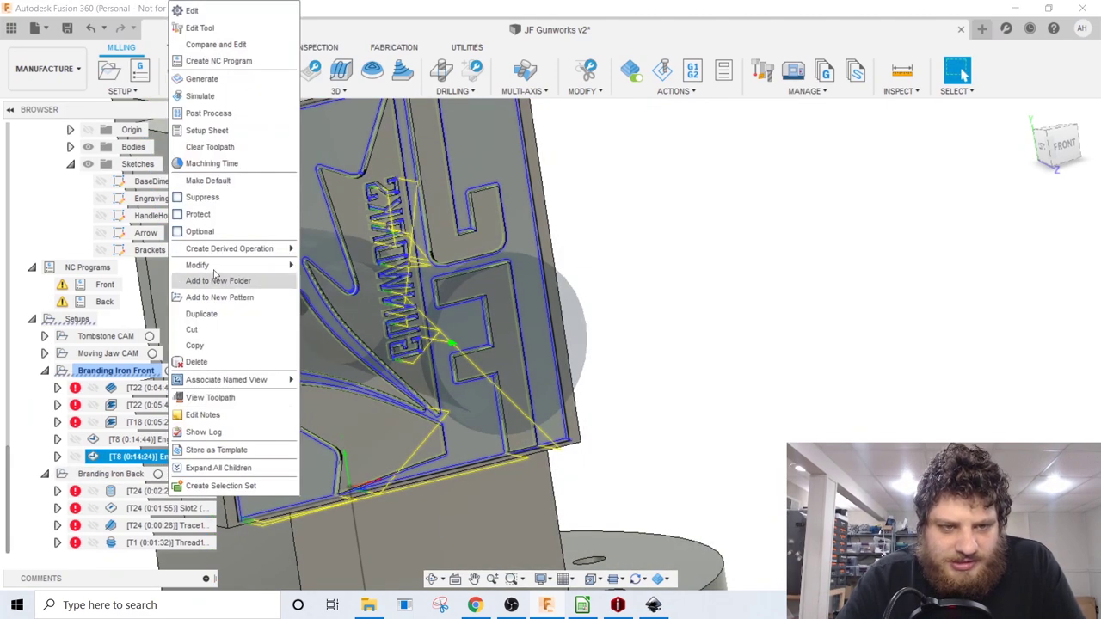
left_click(191, 11)
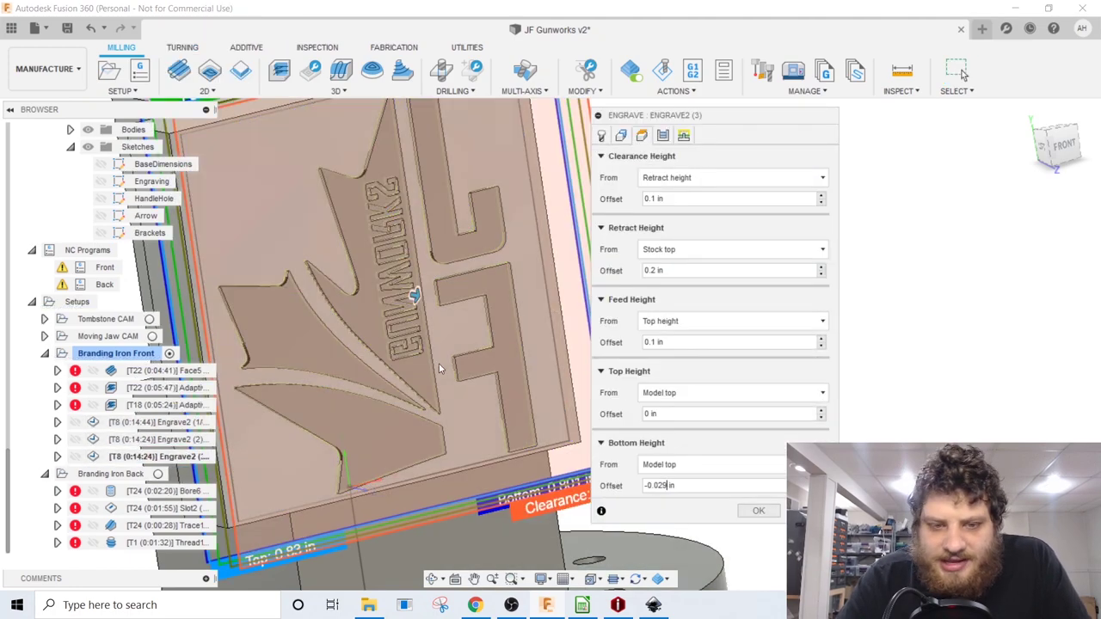
scroll(348, 325, "down", 1)
middle_click_drag(364, 215, 361, 263)
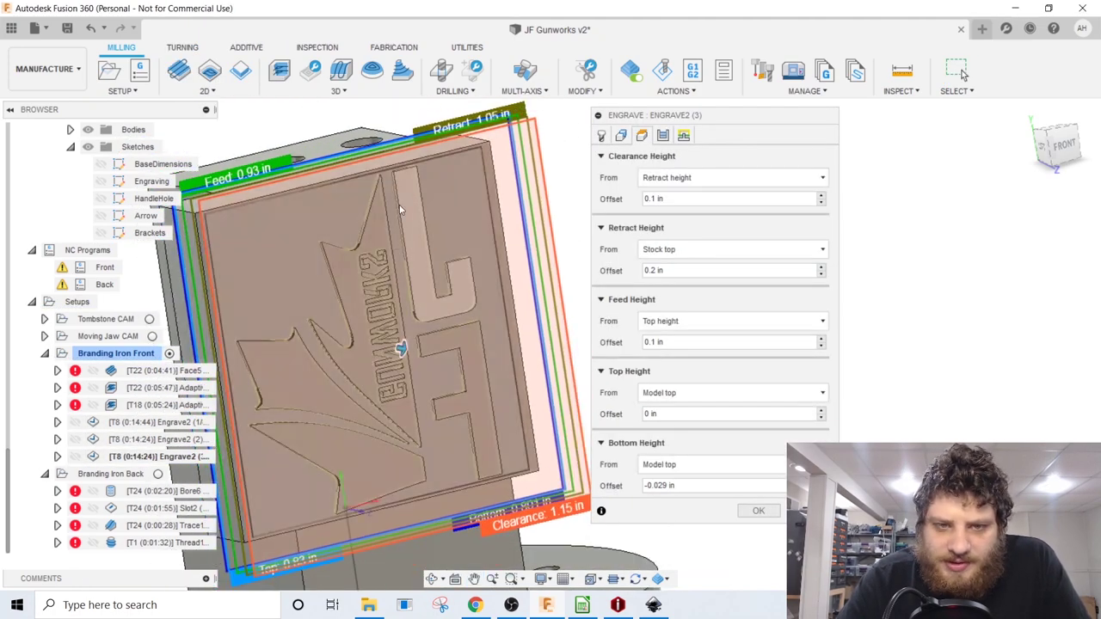
left_click(662, 136)
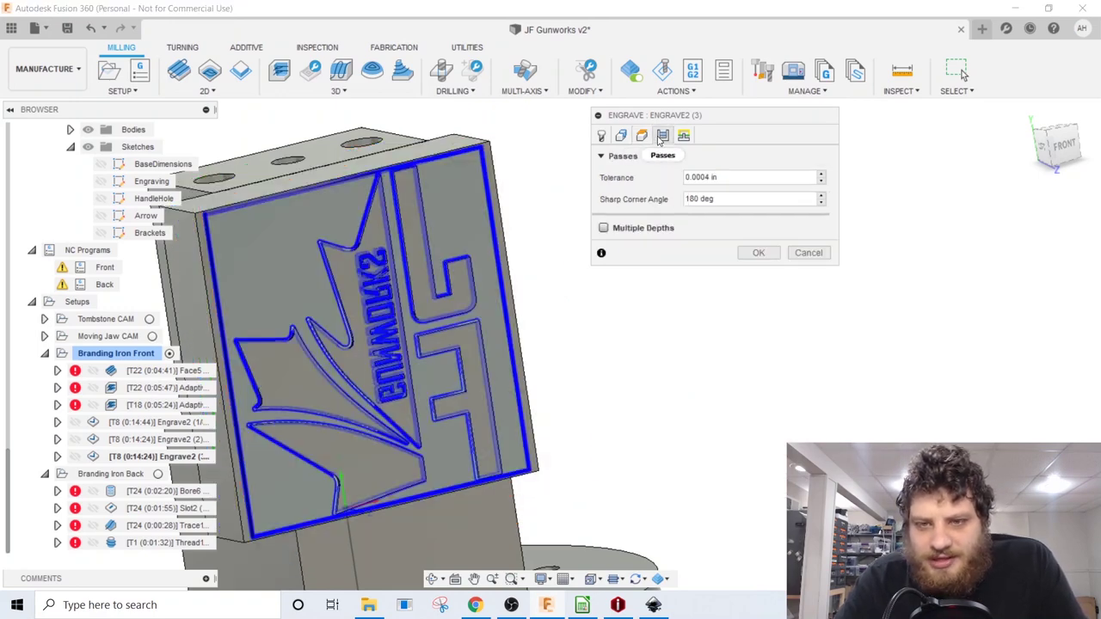
left_click(604, 229)
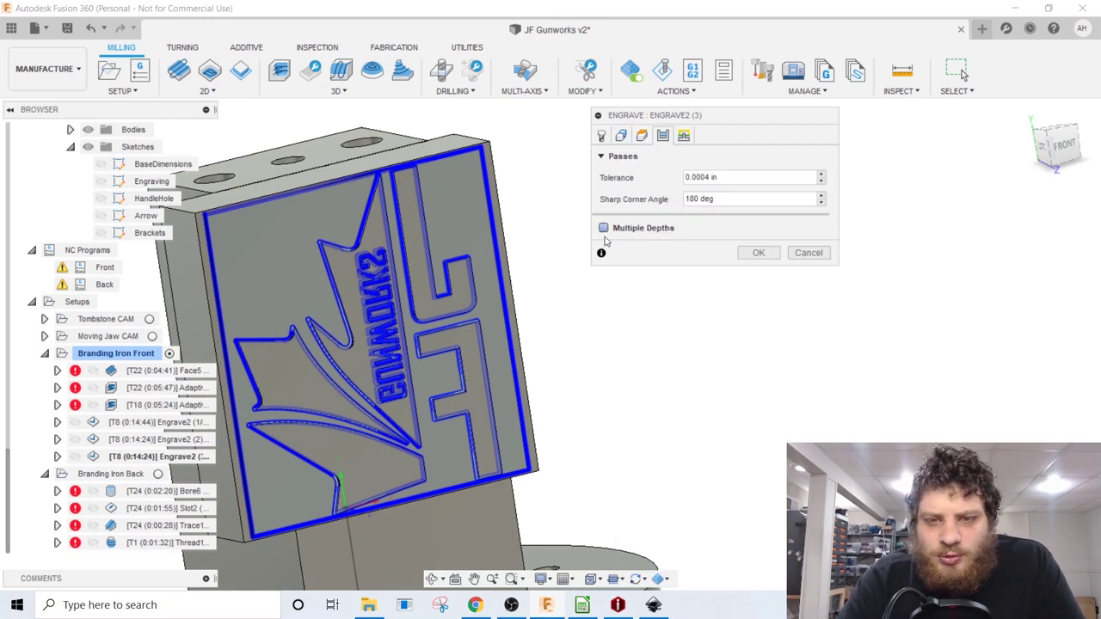
left_click(751, 254)
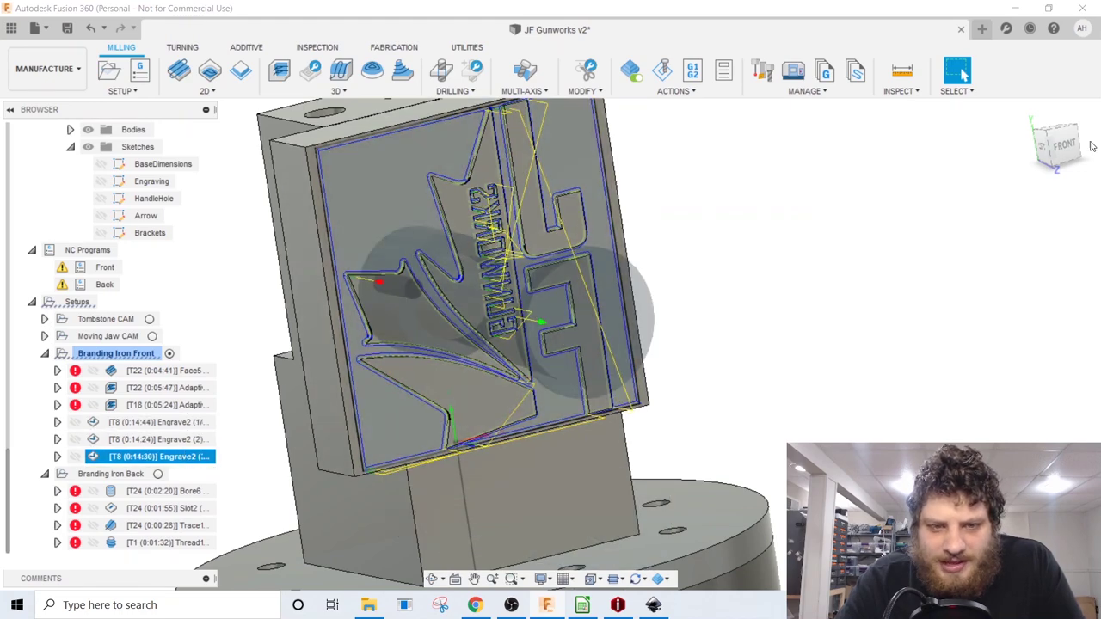
Step: Examine the engraving toolpath depth from the side and the first Engrave2 toolpath at the corners of the GUNWORKS lettering
left_click(1042, 150)
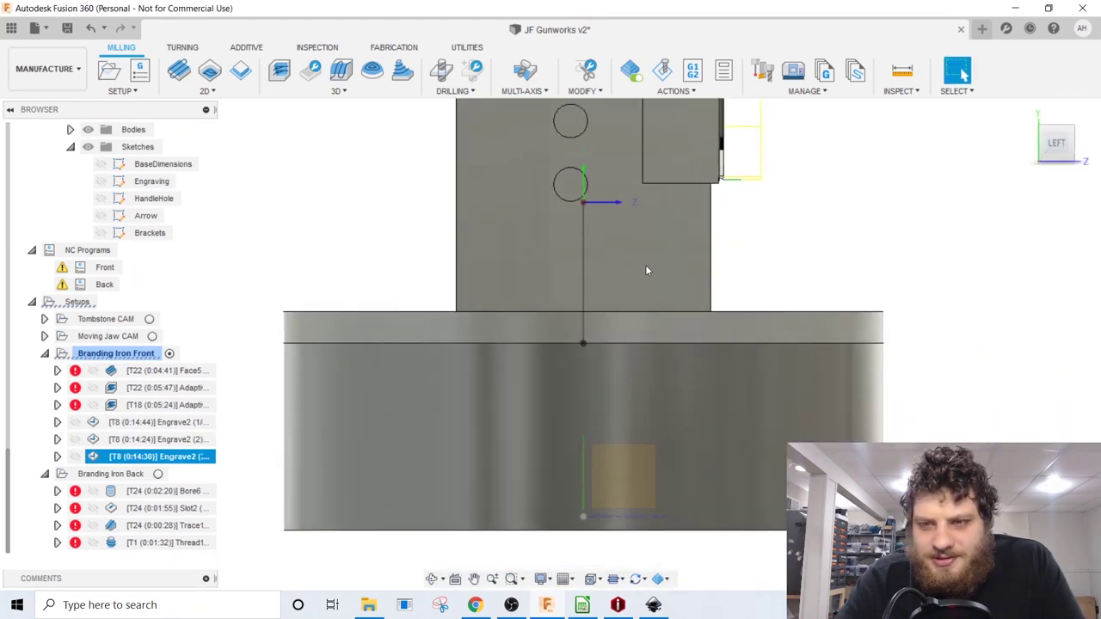
scroll(396, 205, "up", 10)
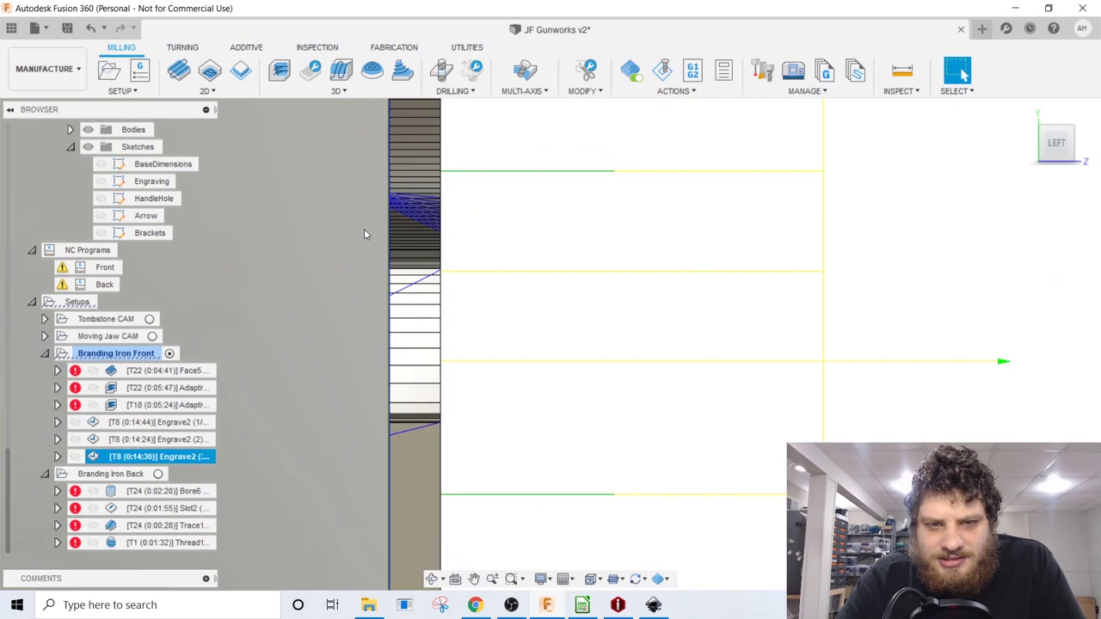
scroll(424, 278, "up", 3)
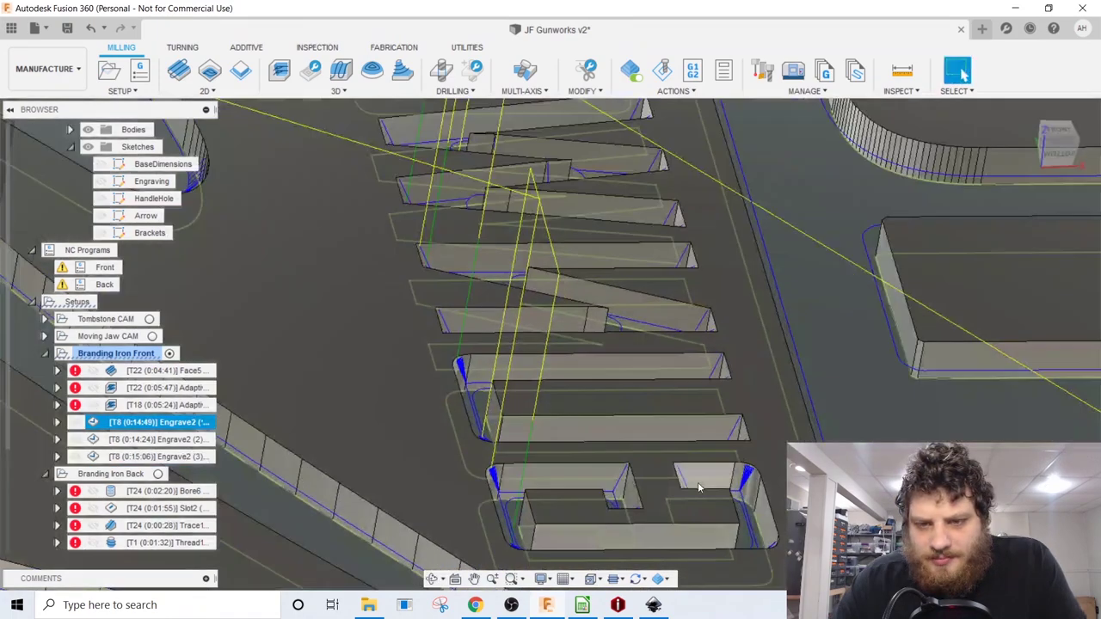
mouse_move(633, 383)
middle_mouse_down()
mouse_move(667, 441)
mouse_move(612, 385)
middle_mouse_up()
scroll(680, 402, "up", 5)
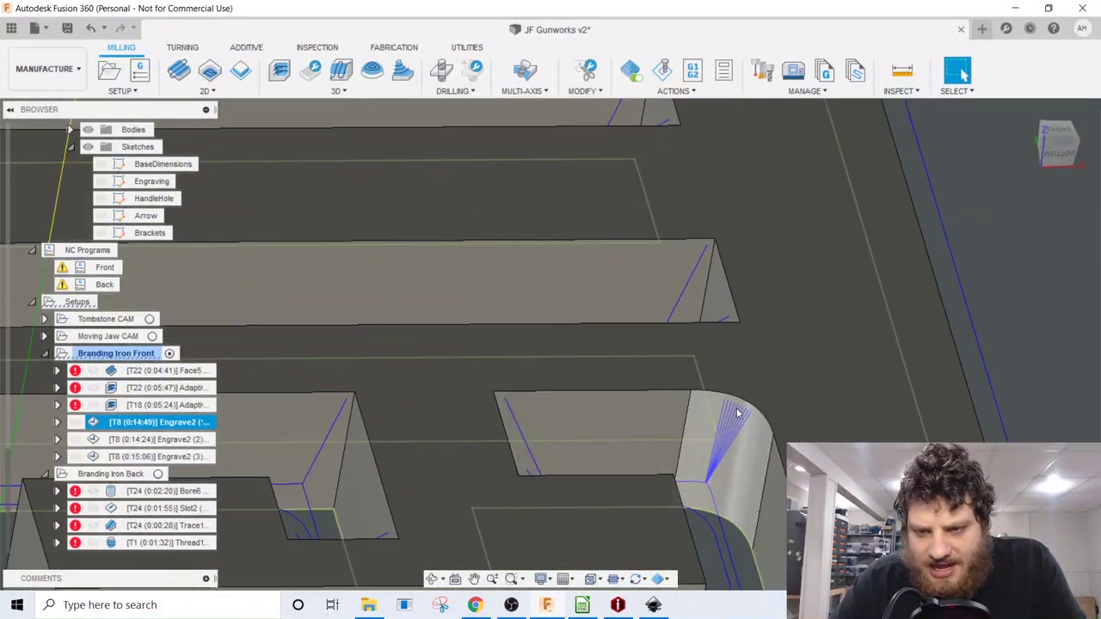
scroll(736, 413, "down", 1)
scroll(730, 415, "down", 8)
Step: Examine the first Engrave2 toolpath along the leaf's curved grooves and around its rounded inner corner
middle_click_drag(405, 402, 516, 385)
middle_click_drag(388, 261, 506, 366)
scroll(345, 268, "up", 3)
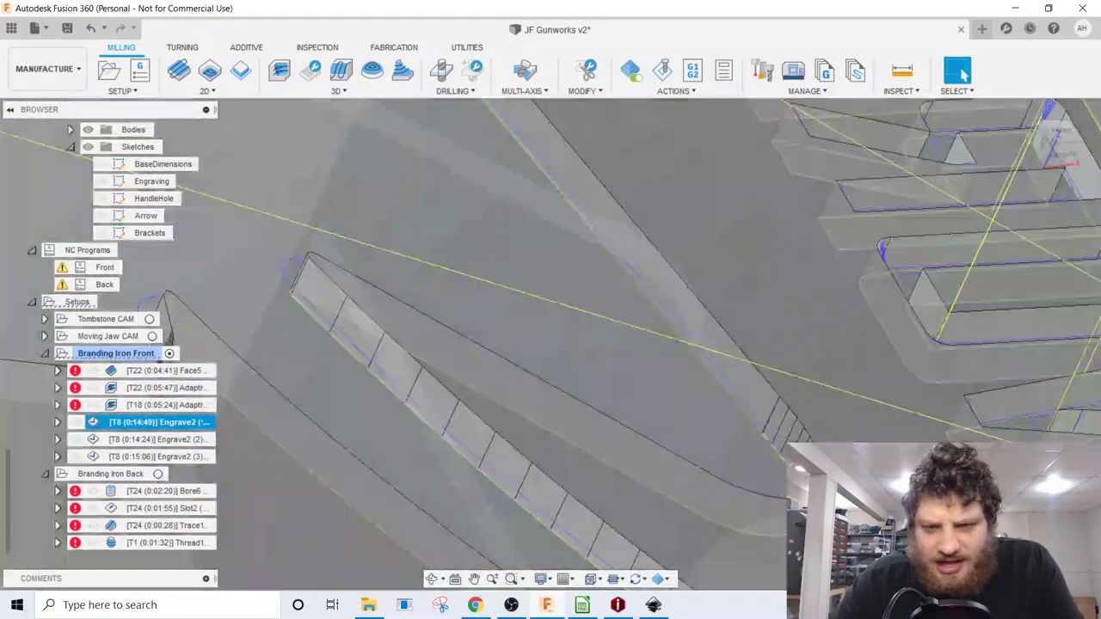
middle_click_drag(345, 268, 311, 218)
middle_click_drag(768, 433, 743, 459, "shift")
scroll(746, 441, "up", 4)
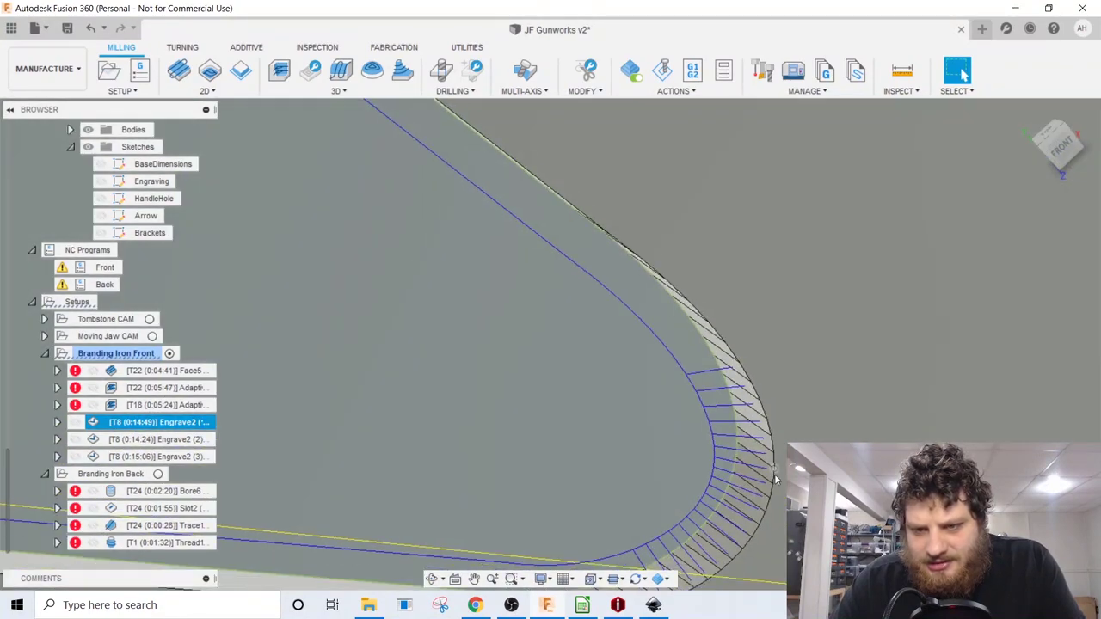
middle_click_drag(779, 532, 328, 346)
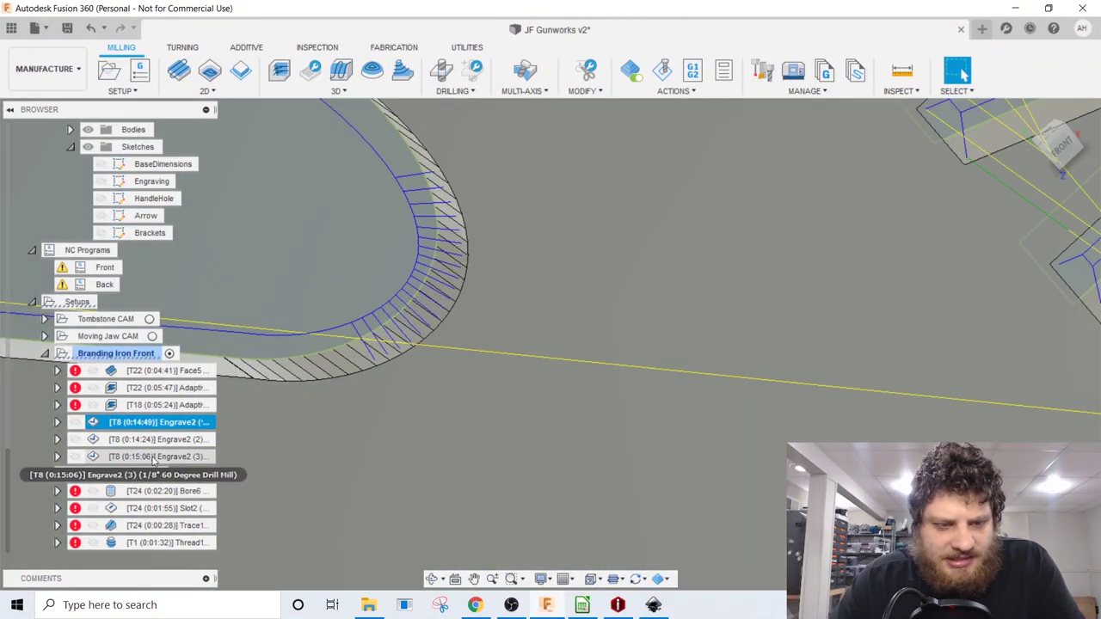
Step: Set the Sharp Corner Angle to 160 deg for all three Engrave2 operations with Compare and Edit
left_click(156, 457, "shift")
right_click(155, 458)
left_click(215, 121)
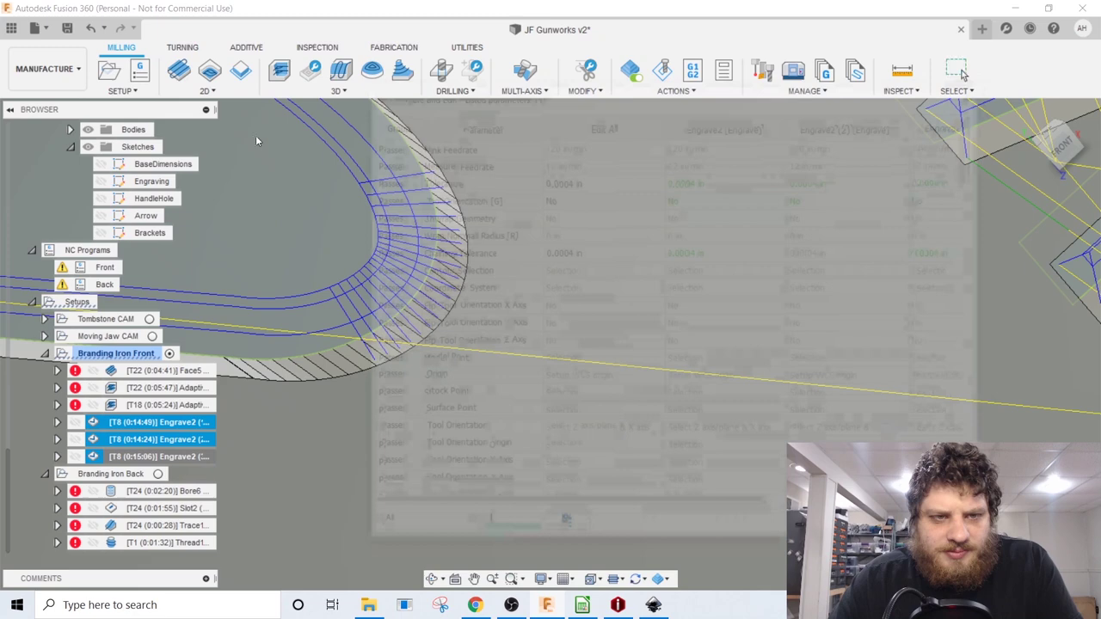
type("sharp")
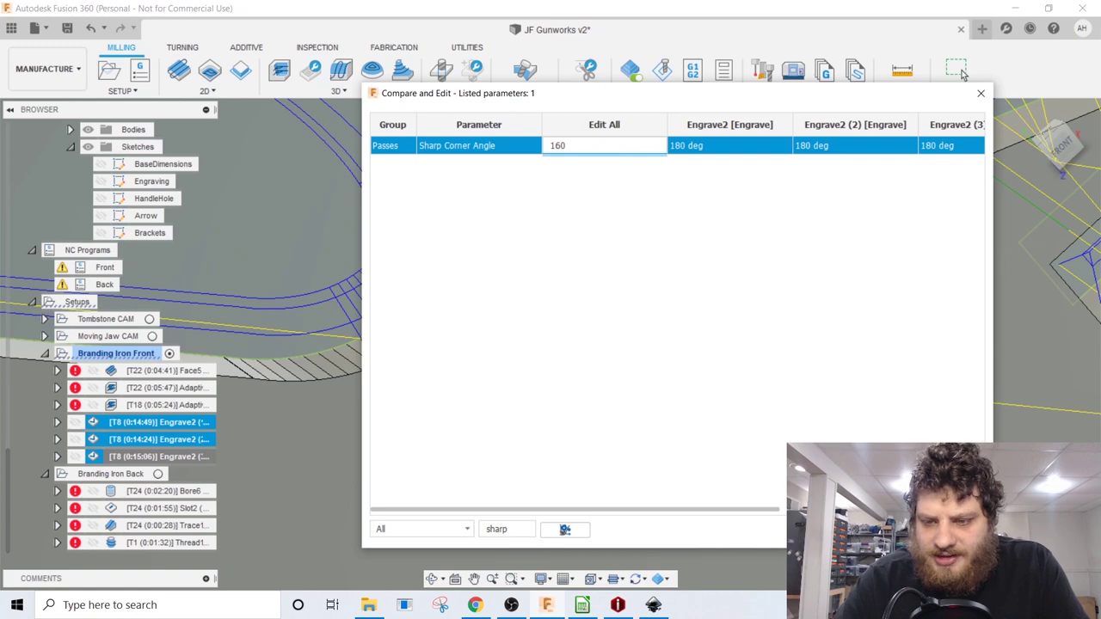
key("Return")
left_click(980, 93)
left_click(605, 344)
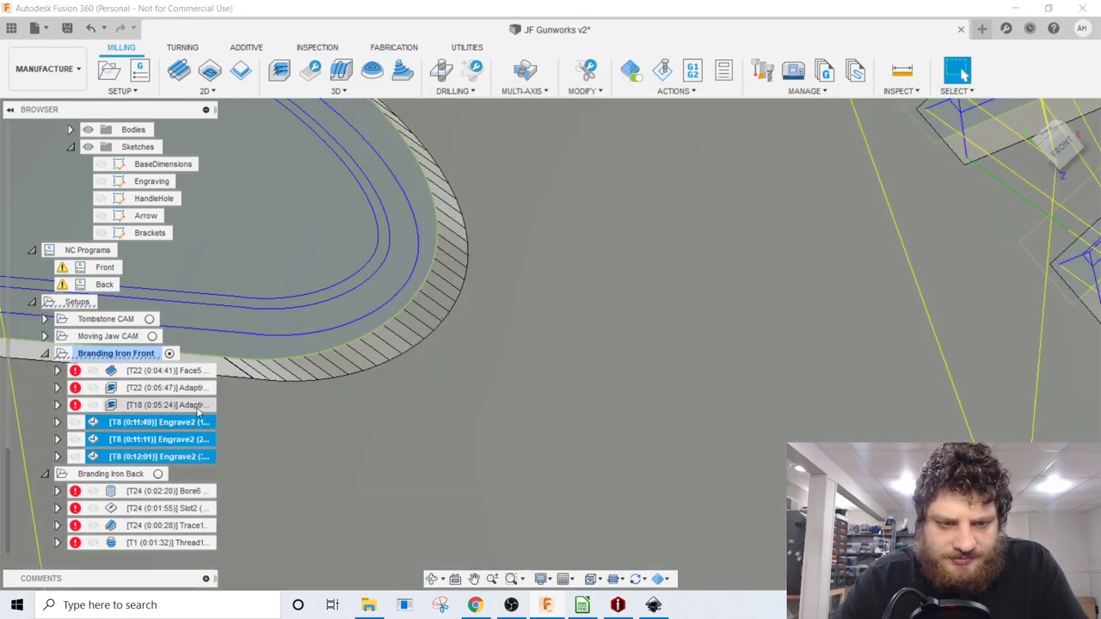
Step: Examine the three regenerated engraving toolpaths around the rounded leaf corner and at the ends of the GUNWORKS letter strokes
middle_click_drag(198, 413, 303, 427, "shift")
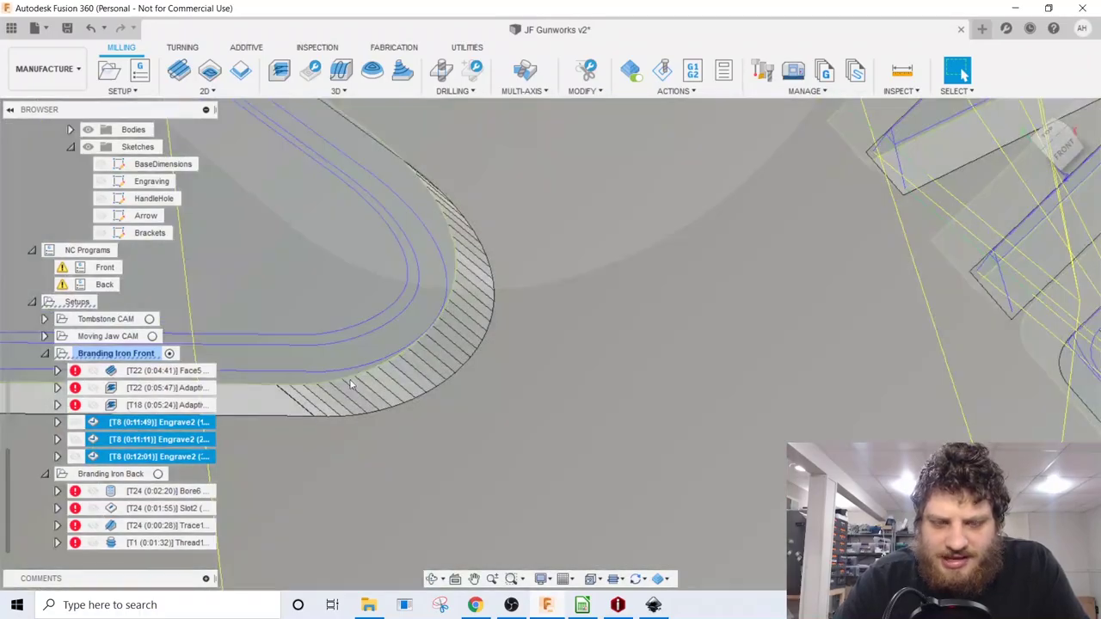
scroll(461, 234, "down", 8)
middle_click_drag(559, 250, 482, 274)
scroll(750, 371, "up", 8)
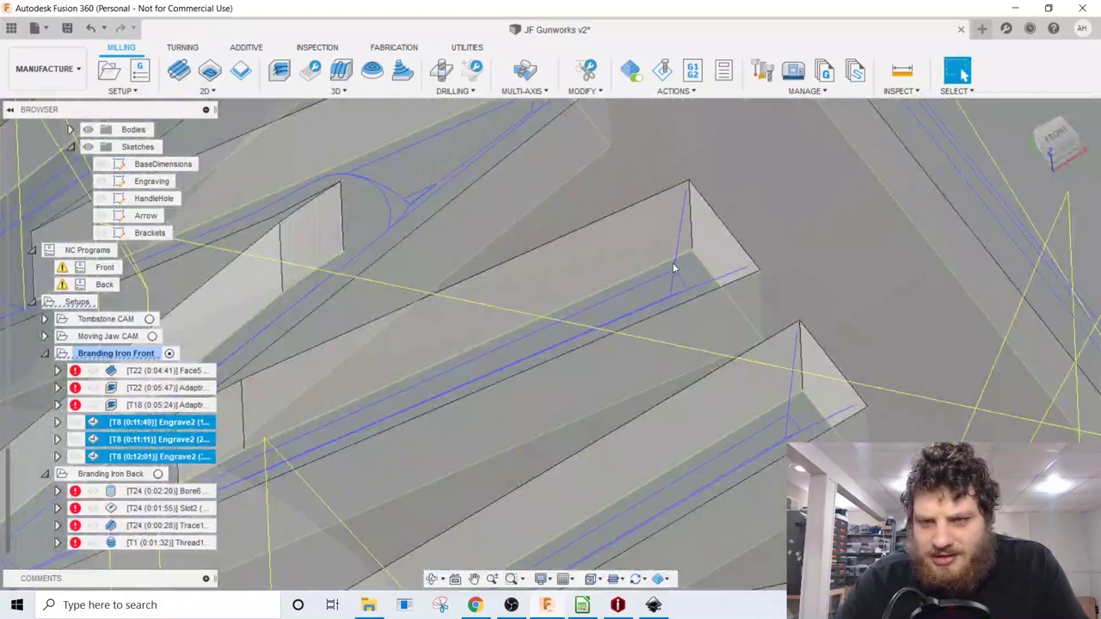
middle_click_drag(675, 266, 720, 275, "shift")
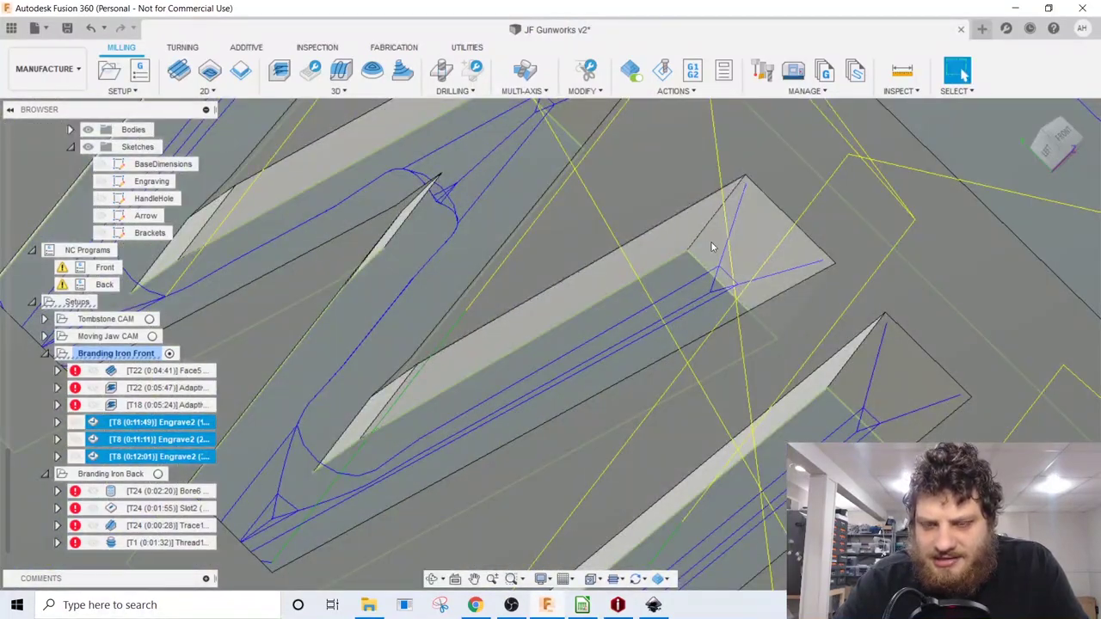
scroll(688, 266, "down", 10)
key("Escape")
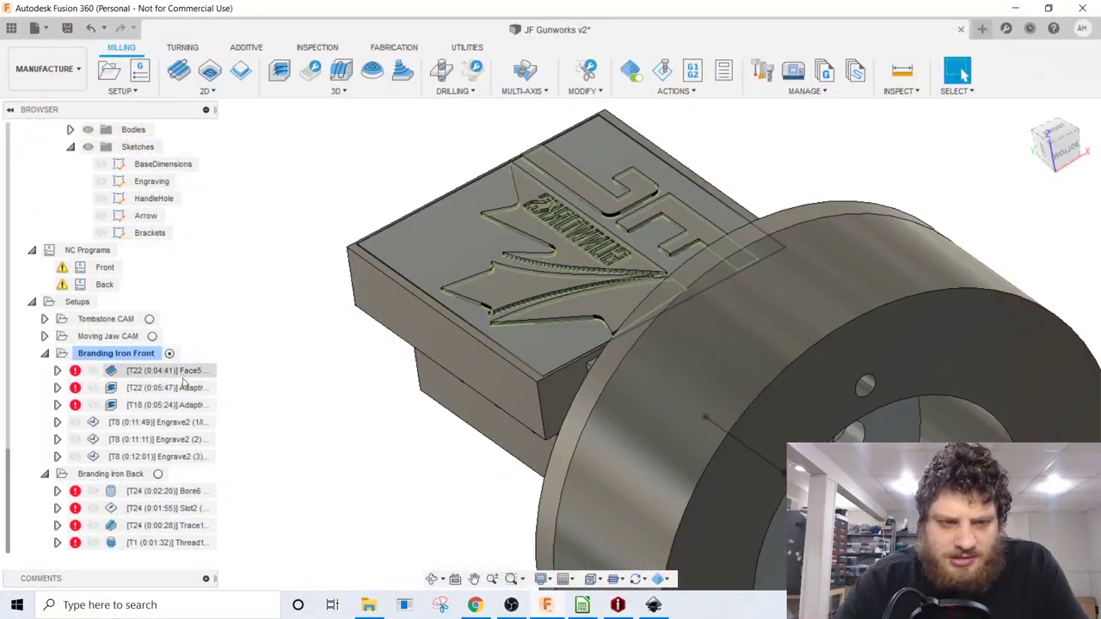
Step: Regenerate all toolpaths in the Branding Iron Front setup, including those that do not require it
left_click(153, 358)
key("ctrl+g")
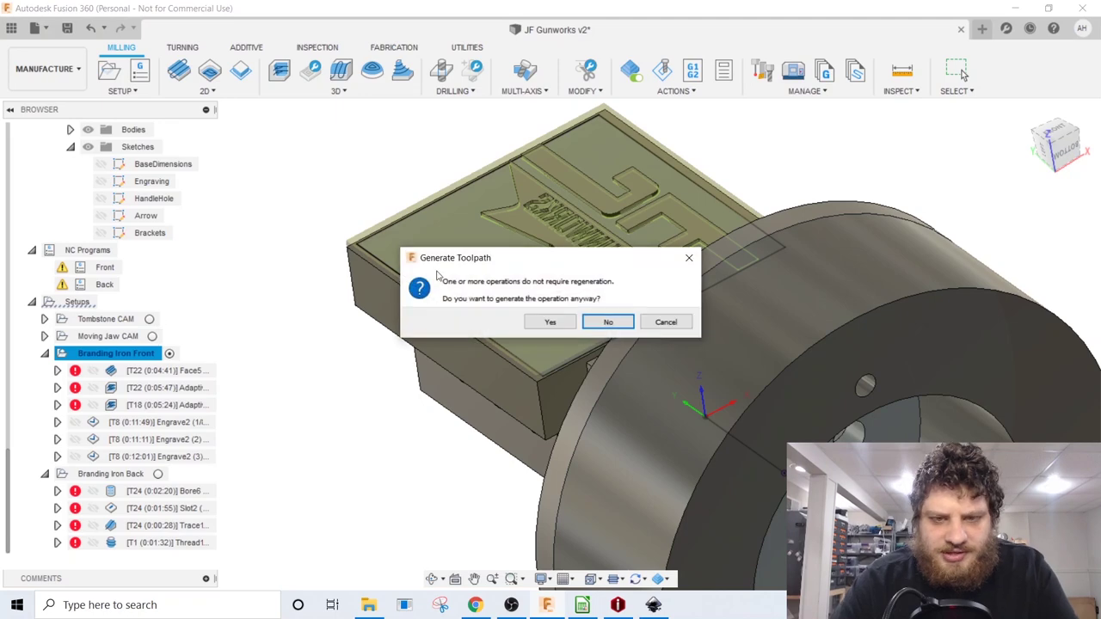
left_click(535, 321)
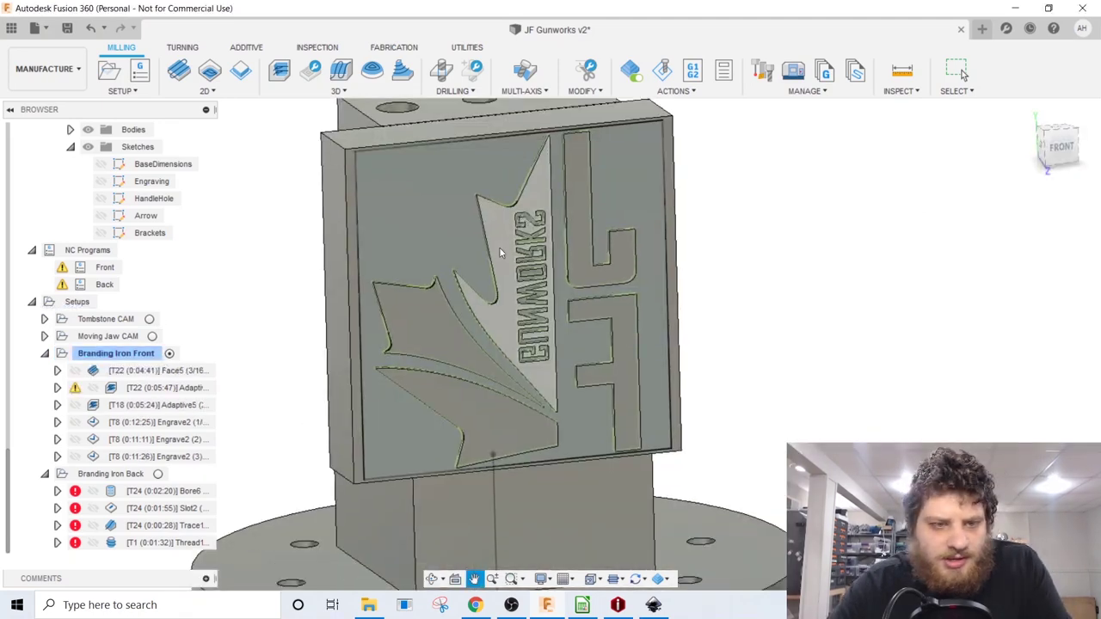
Step: Simulate the Branding Iron Front setup with stock shown and inspect the machined leaf grooves and lettering
left_click(152, 356)
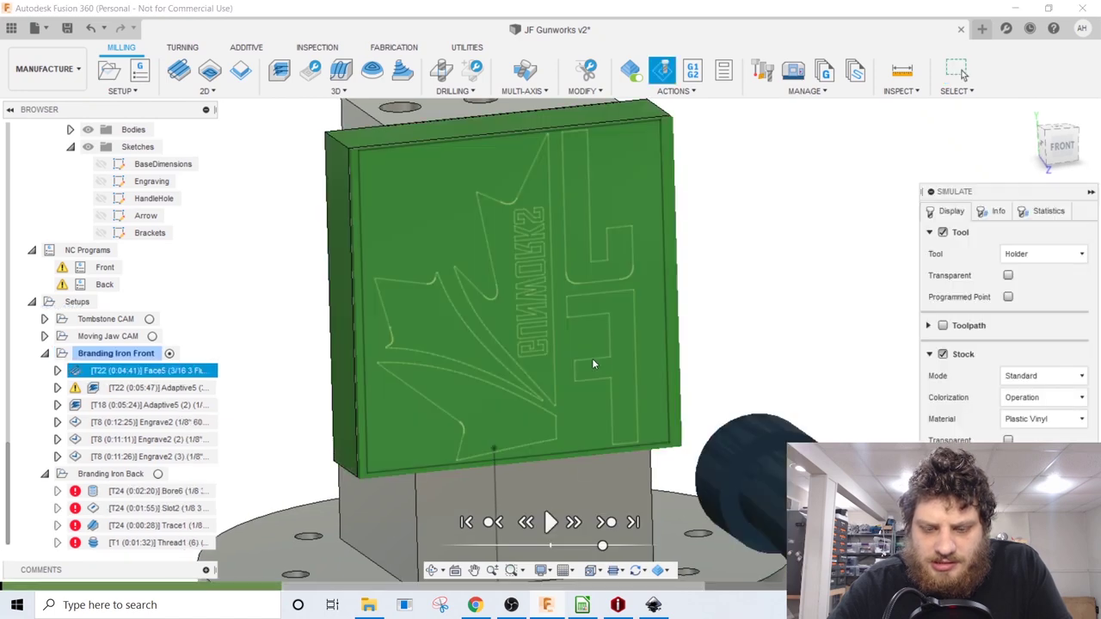
middle_click_drag(594, 311, 627, 427, "shift")
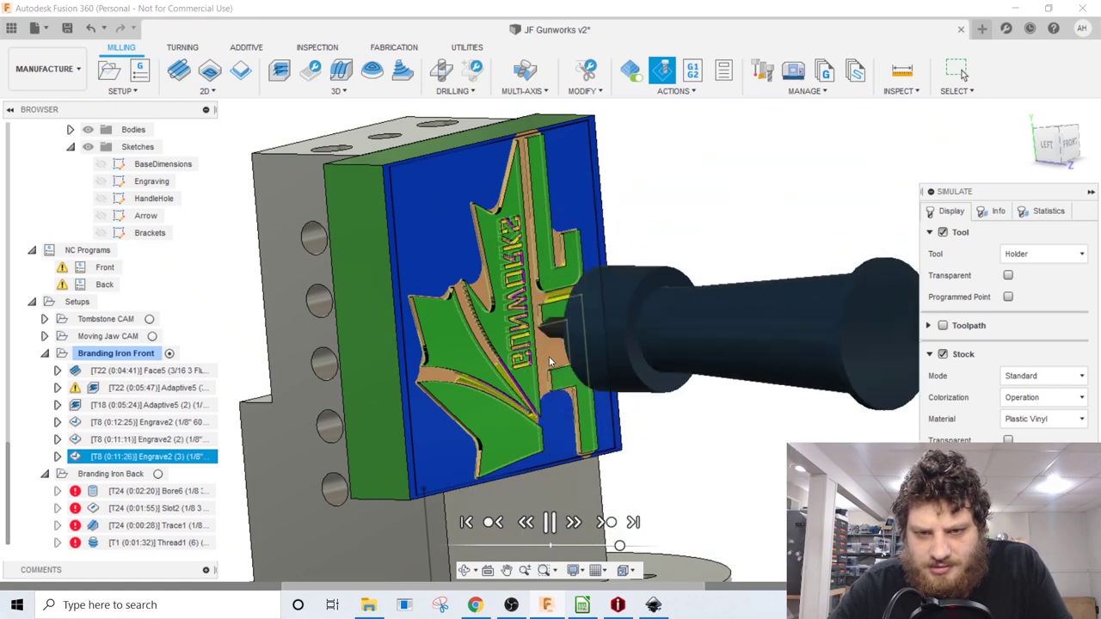
middle_click_drag(546, 353, 452, 314, "shift")
scroll(447, 318, "up", 5)
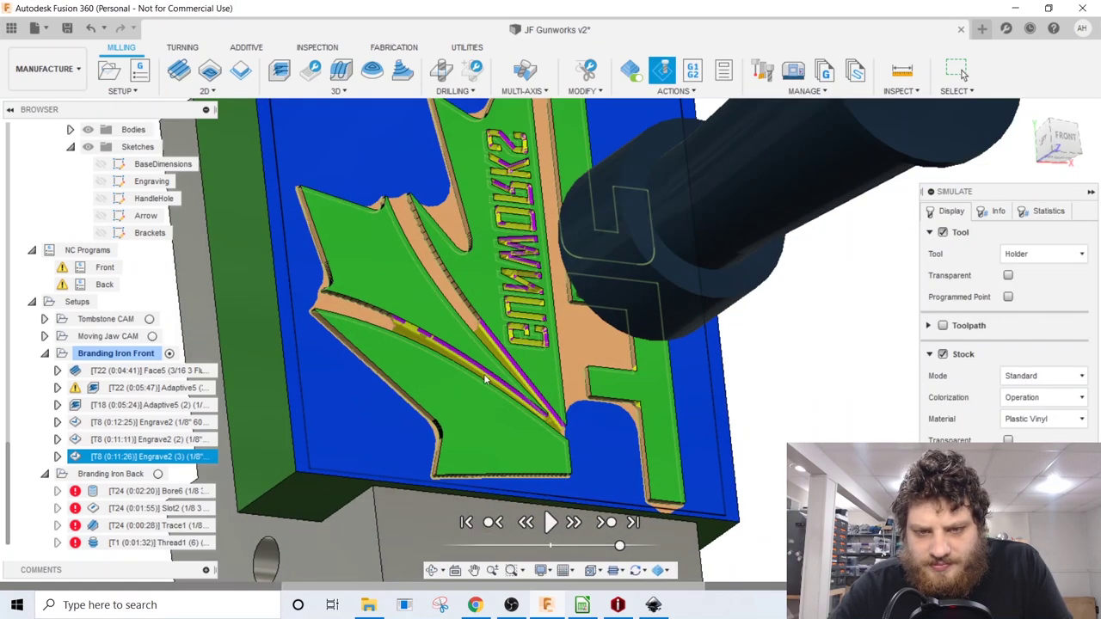
middle_click_drag(528, 434, 505, 411, "shift")
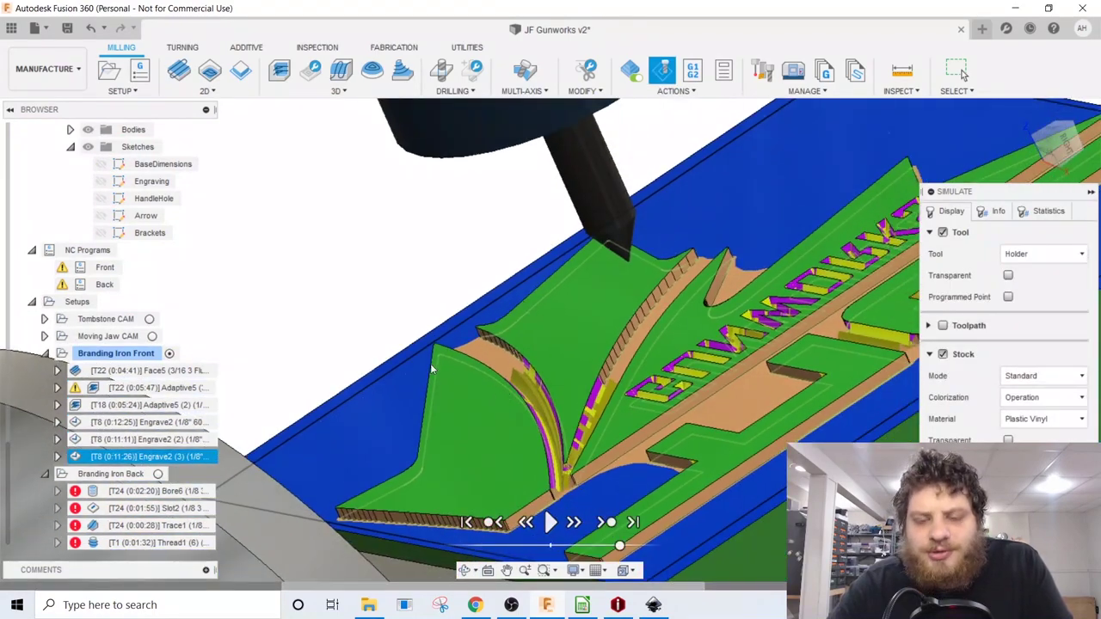
middle_click_drag(474, 377, 484, 318, "shift")
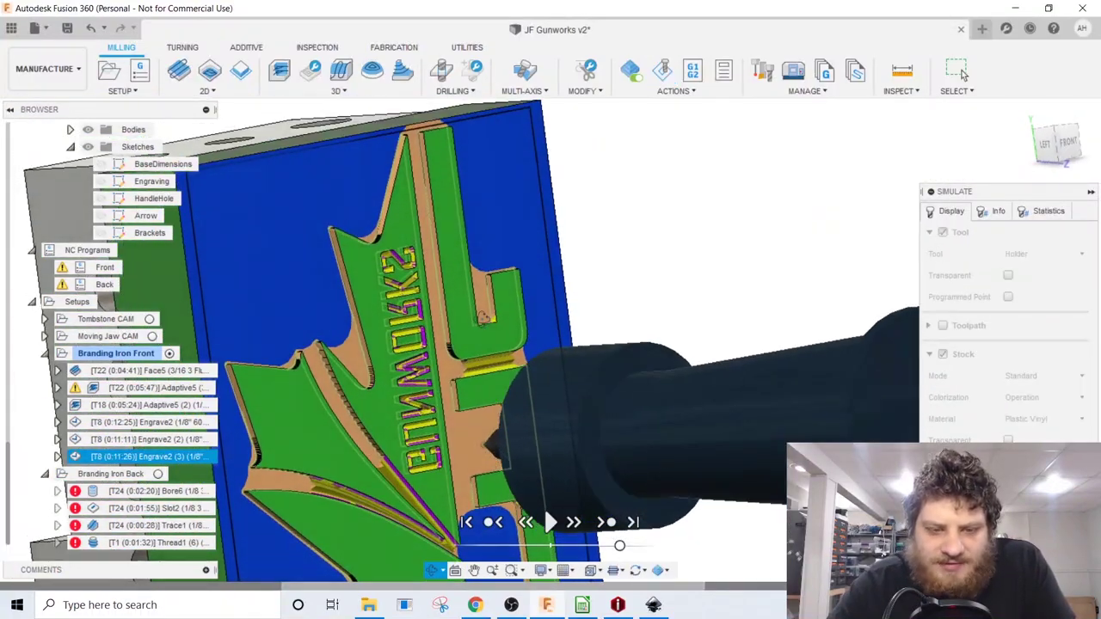
Step: Inspect the simulated stock in the narrow channel between the J and F and at the surrounding corners
scroll(479, 356, "up", 10)
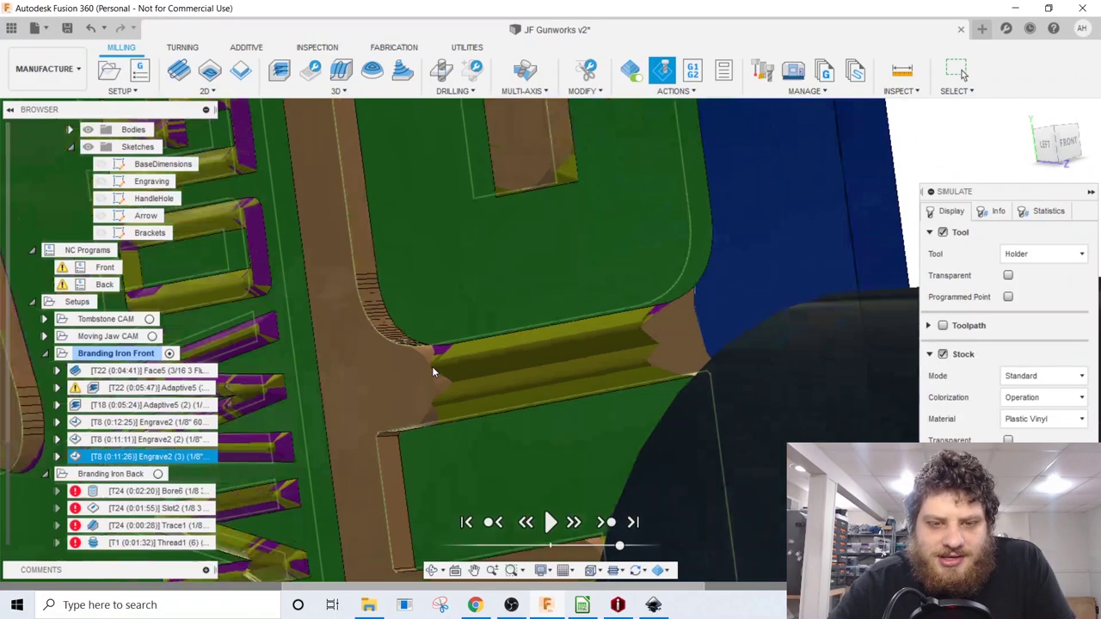
middle_click_drag(442, 364, 462, 382, "shift")
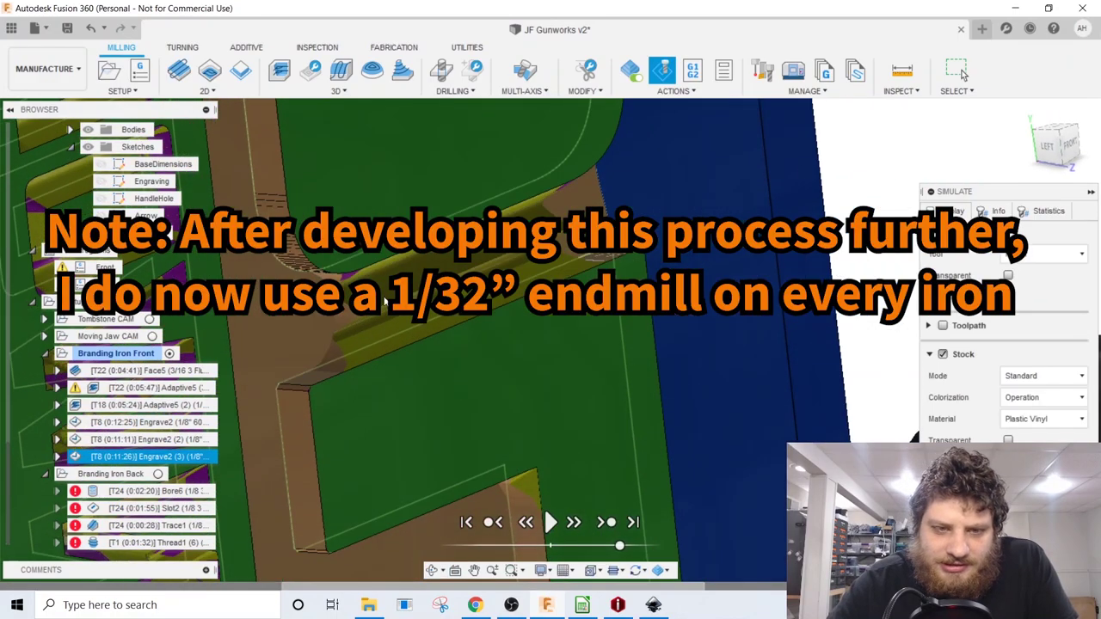
scroll(529, 275, "down", 8)
middle_click_drag(498, 330, 508, 267)
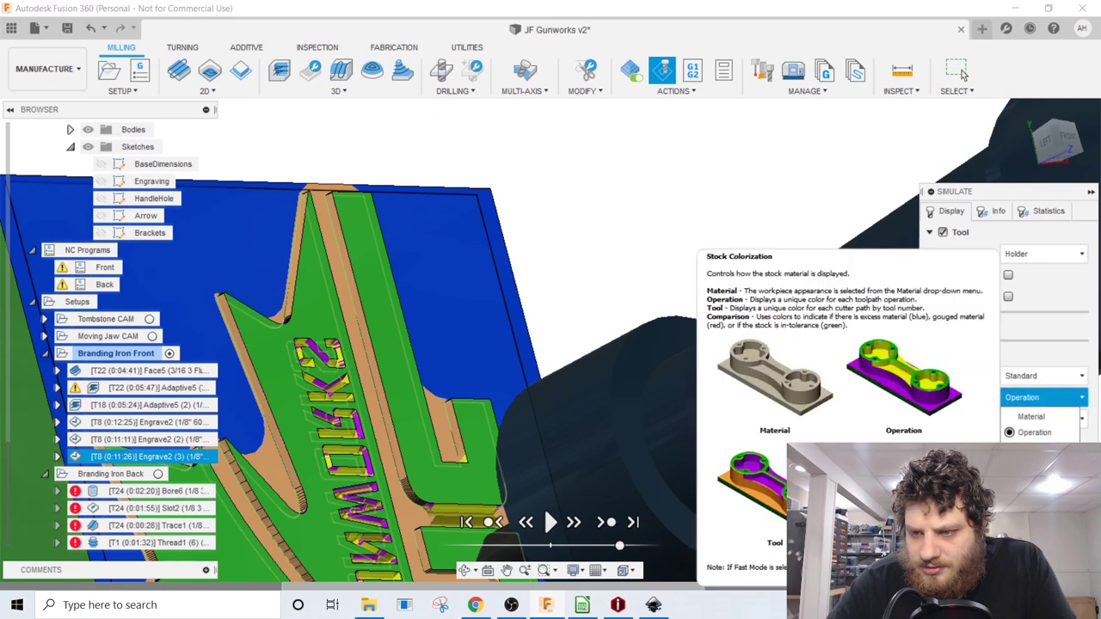
Step: Set the simulated stock colorization to Comparison and inspect the excess material across the logo face
left_click(1035, 464)
middle_click_drag(496, 385, 513, 389, "shift")
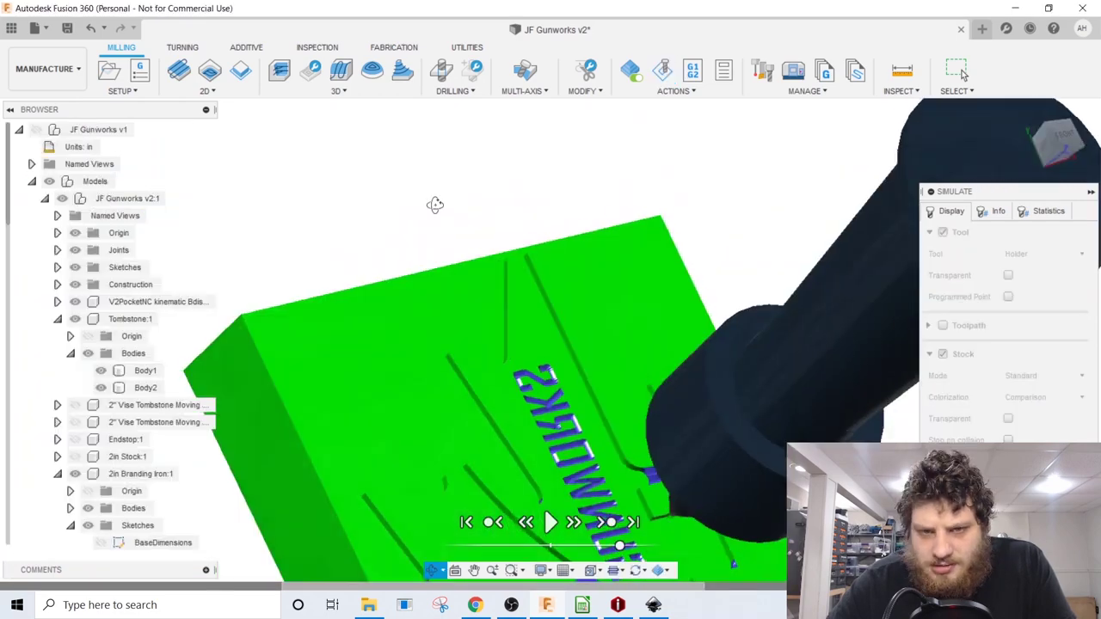
middle_click_drag(435, 204, 486, 442, "shift")
scroll(536, 467, "up", 6)
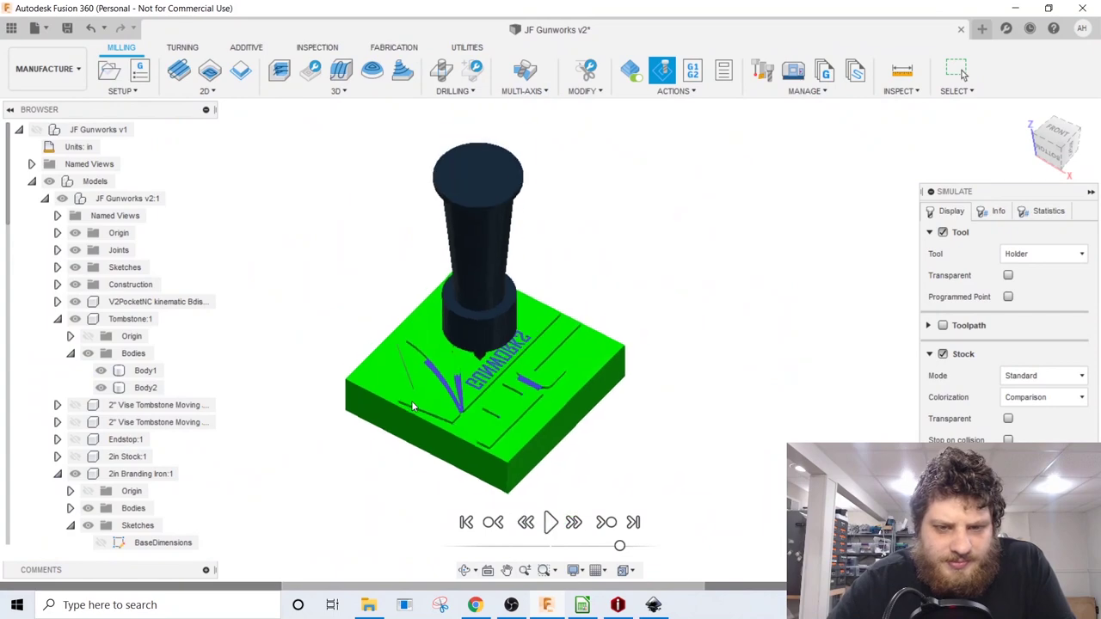
middle_click_drag(409, 402, 462, 502, "shift")
scroll(159, 440, "down", 2)
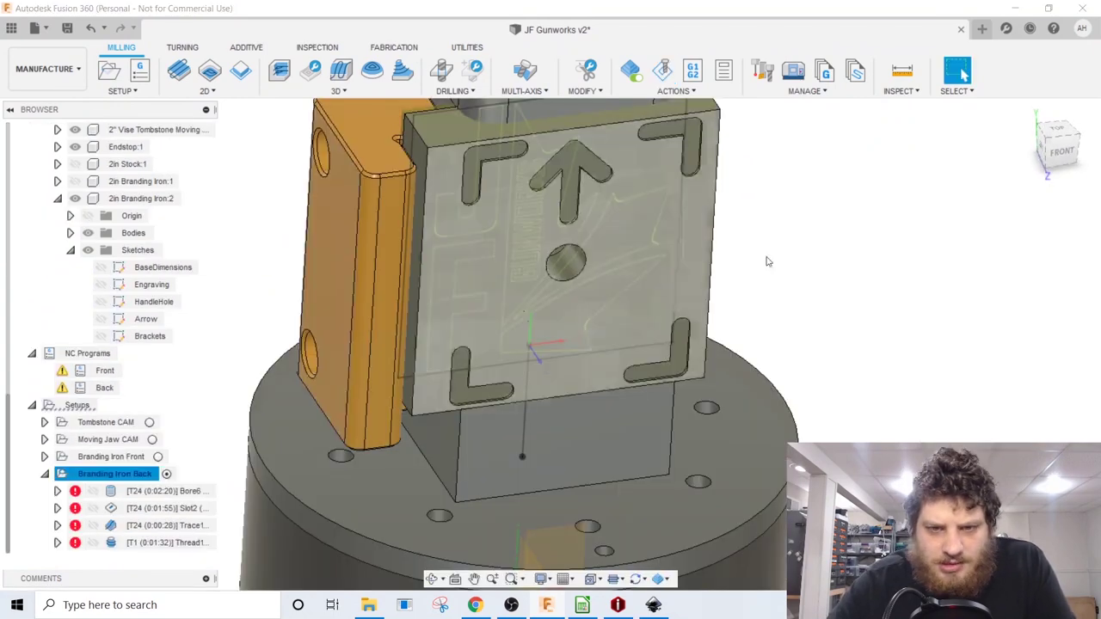
Step: Regenerate the toolpaths of the Branding Iron Back setup and dismiss the protected operations notice
left_click(865, 301)
middle_click_drag(853, 308, 800, 349, "shift")
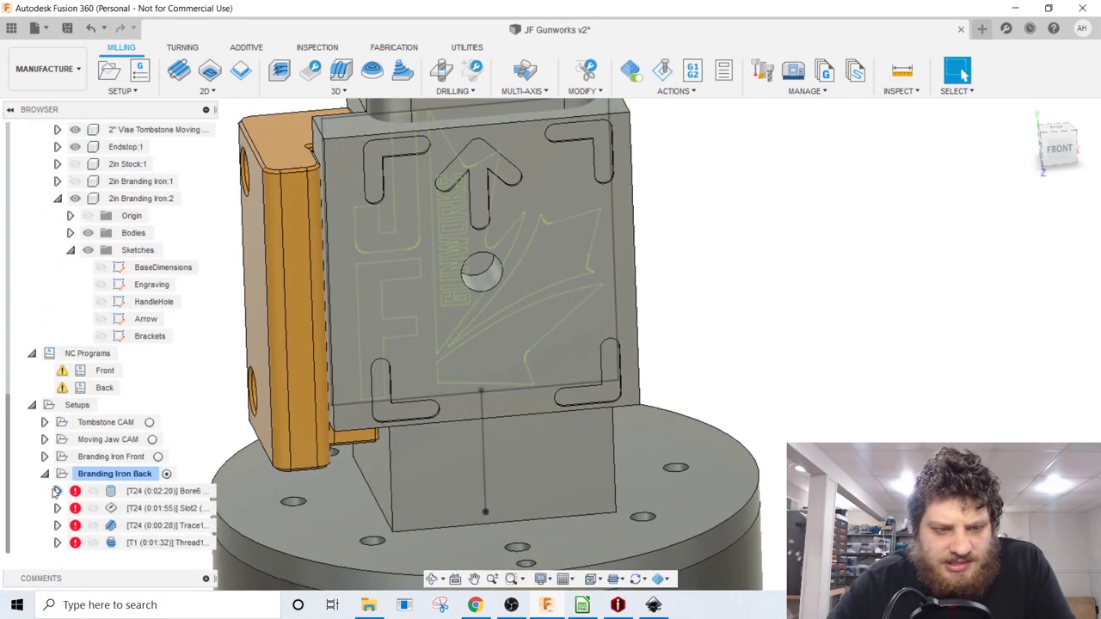
key("ctrl+g")
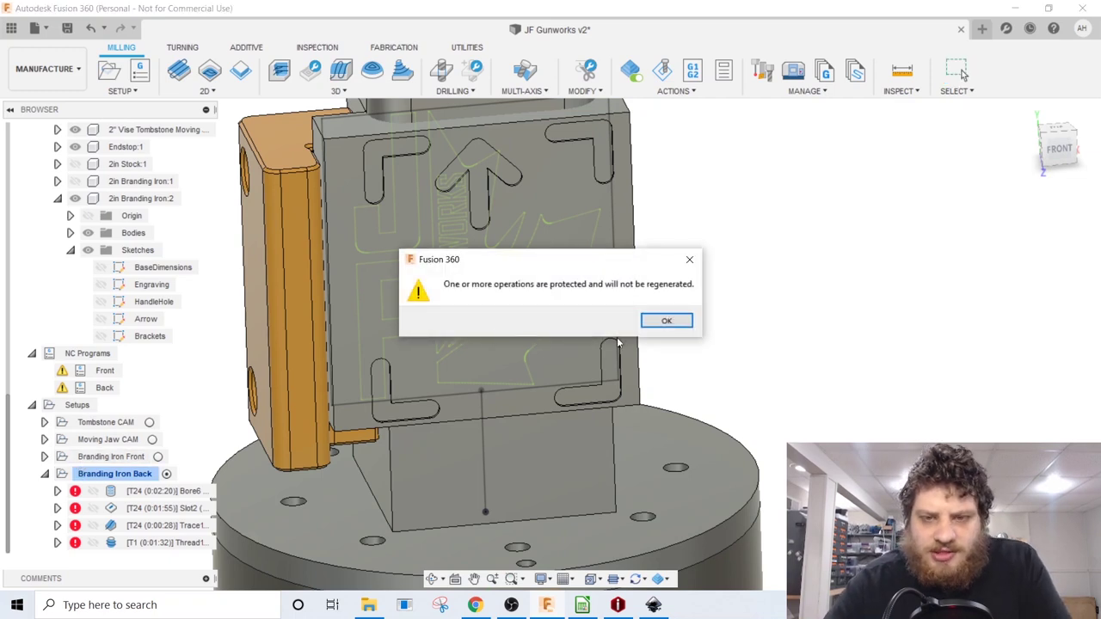
left_click(665, 323)
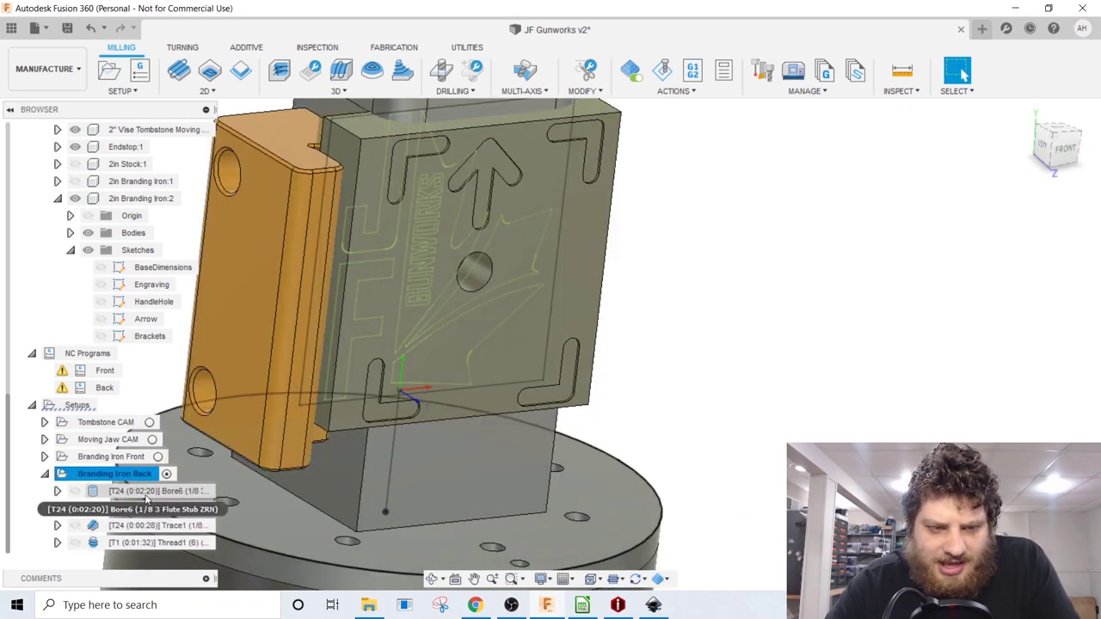
Step: Review the Bore6 and Thread1 toolpaths in the centre hole on the back of the branding iron
left_click(146, 497)
left_click(148, 542)
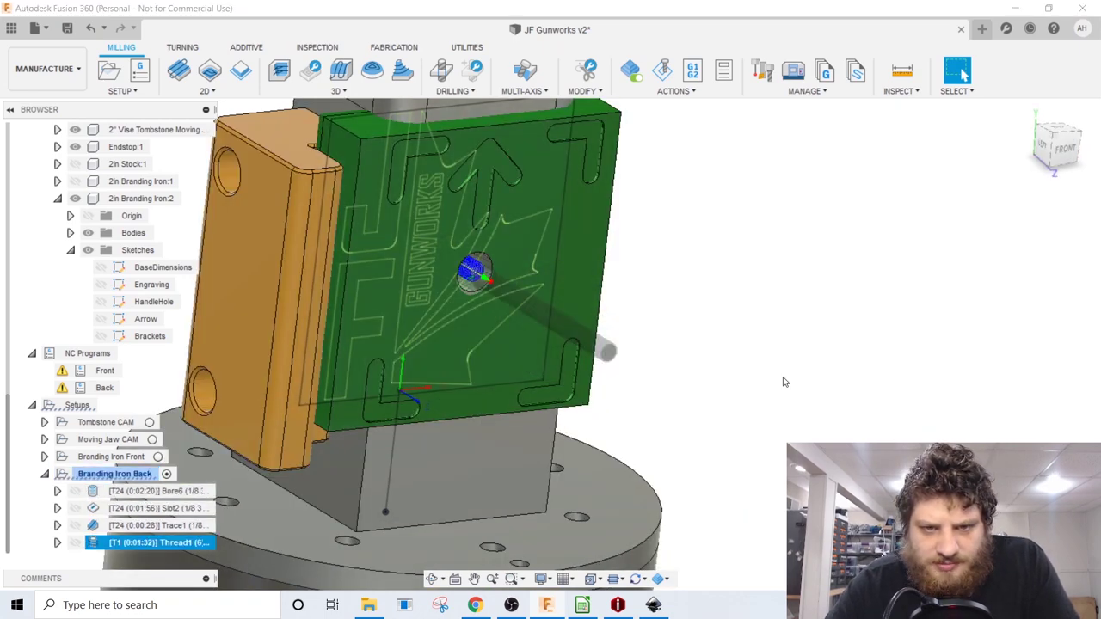
left_click(784, 381)
middle_click_drag(784, 381, 722, 390, "shift")
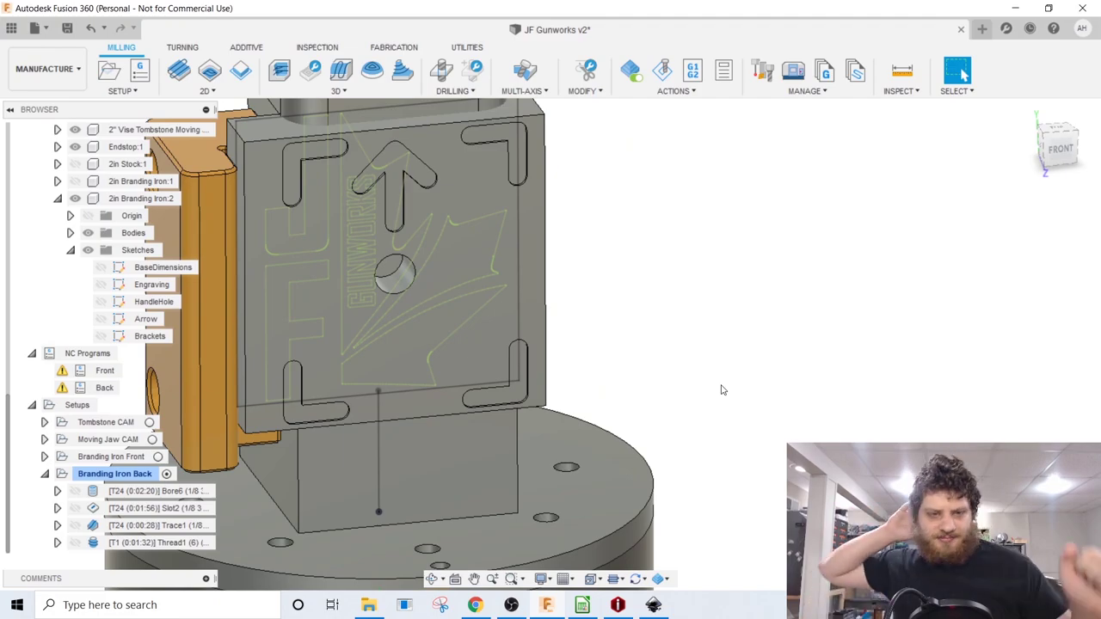